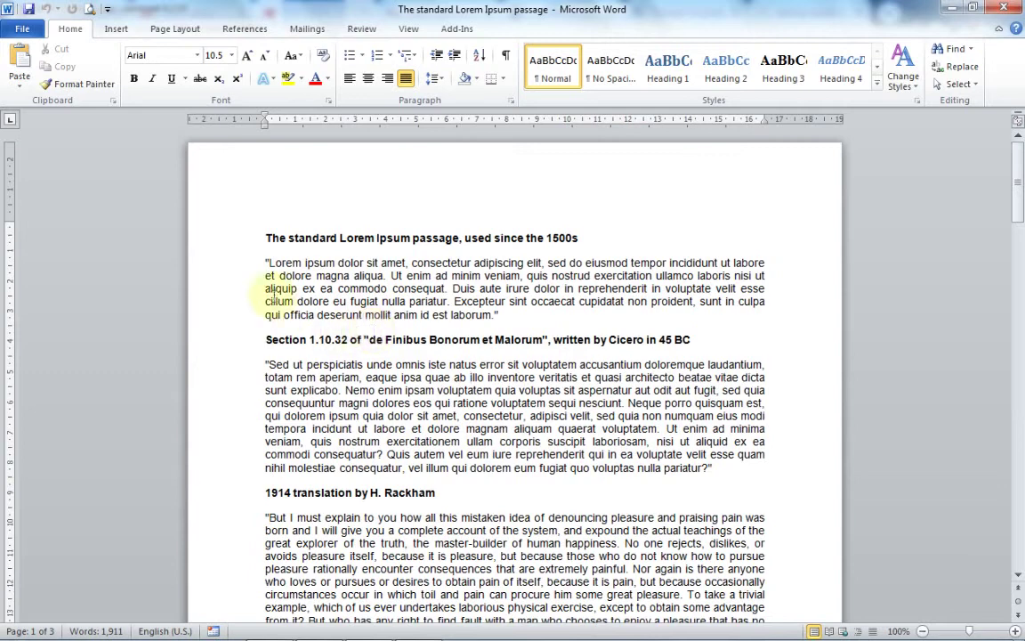
- Select the opening heading, Section 1.10.32 and Section 1.10.33 heading lines in turn
scroll(355, 285, down, 2)
scroll(329, 276, up, 2)
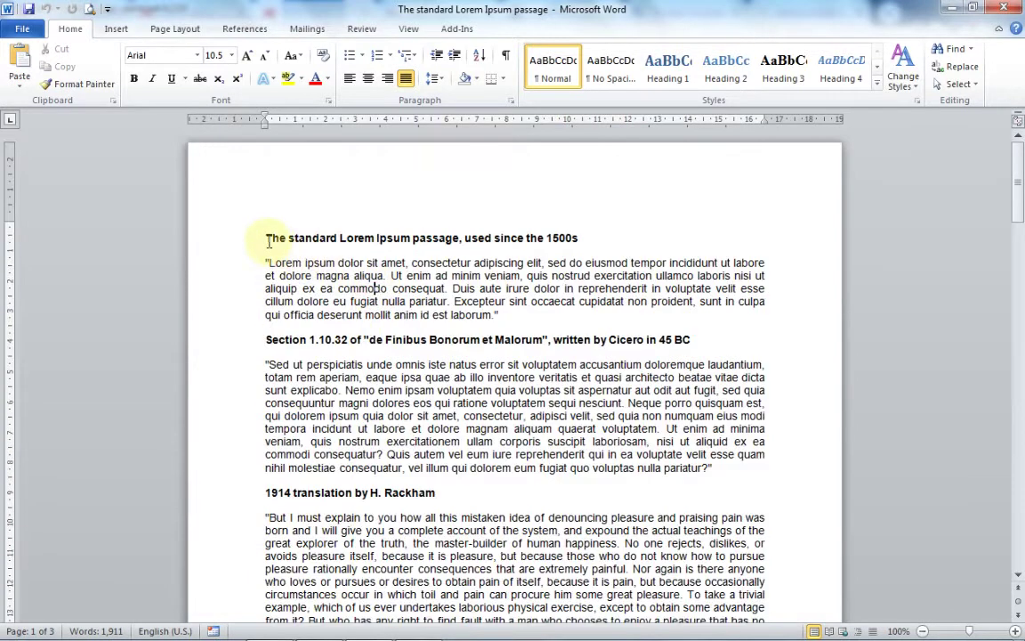
drag(268, 238, 476, 237)
drag(266, 338, 664, 342)
scroll(587, 346, down, 3)
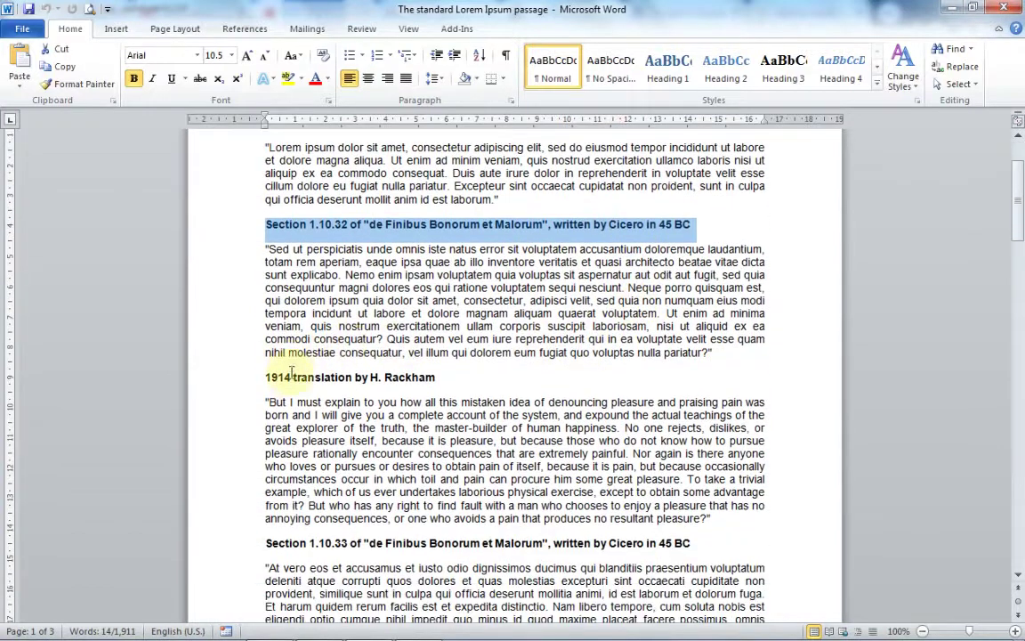
drag(267, 376, 402, 374)
scroll(400, 374, down, 4)
scroll(389, 361, down, 1)
scroll(307, 349, down, 1)
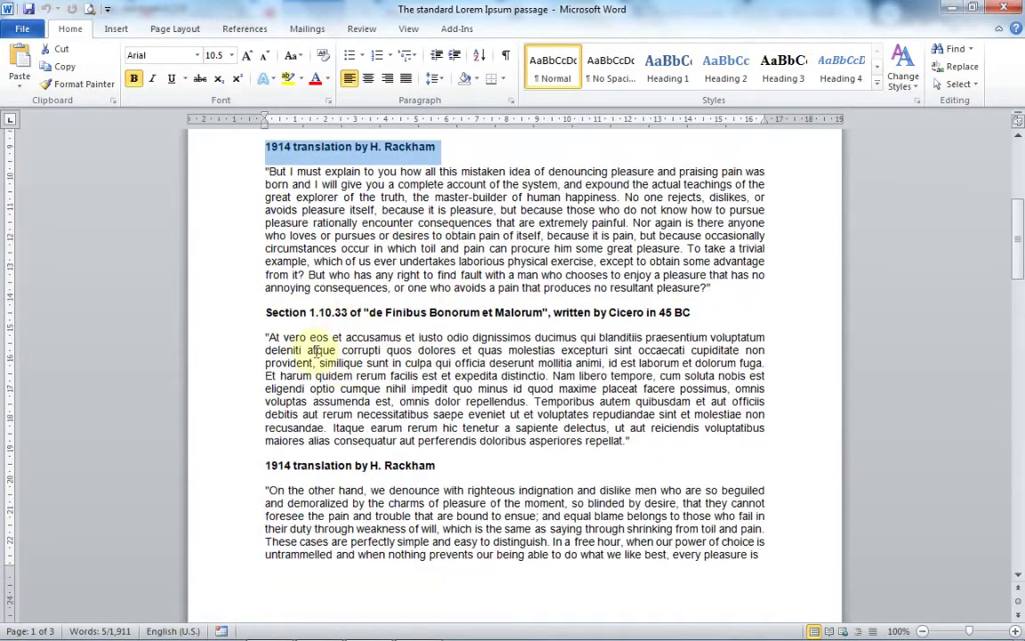
drag(276, 313, 643, 313)
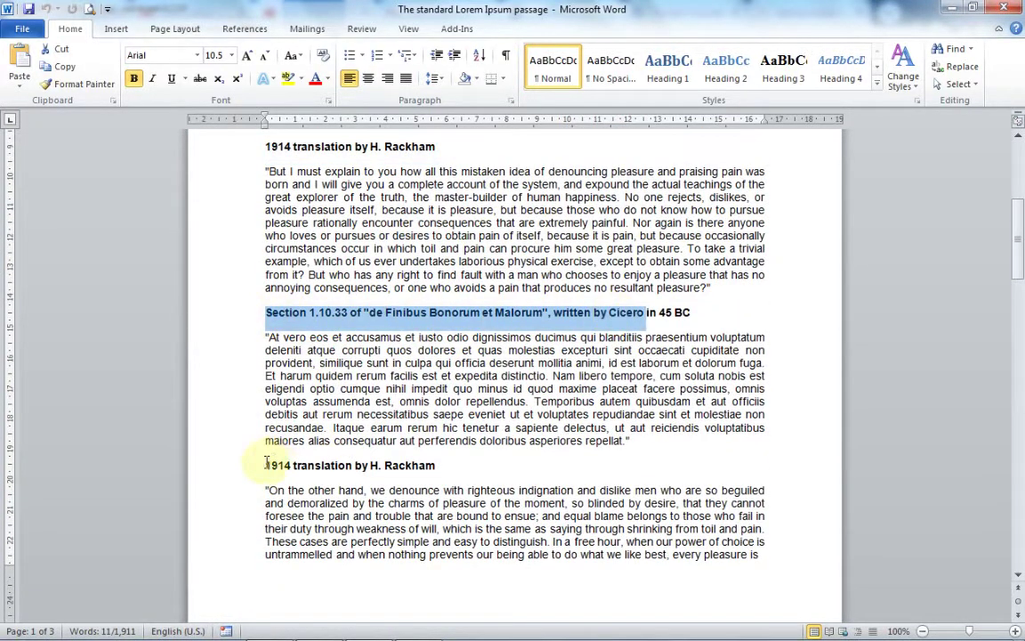
drag(266, 464, 435, 464)
- Select the Lorem Ipsum and 1914 translation heading lines further down, then scroll back up
scroll(445, 463, down, 7)
scroll(444, 455, down, 3)
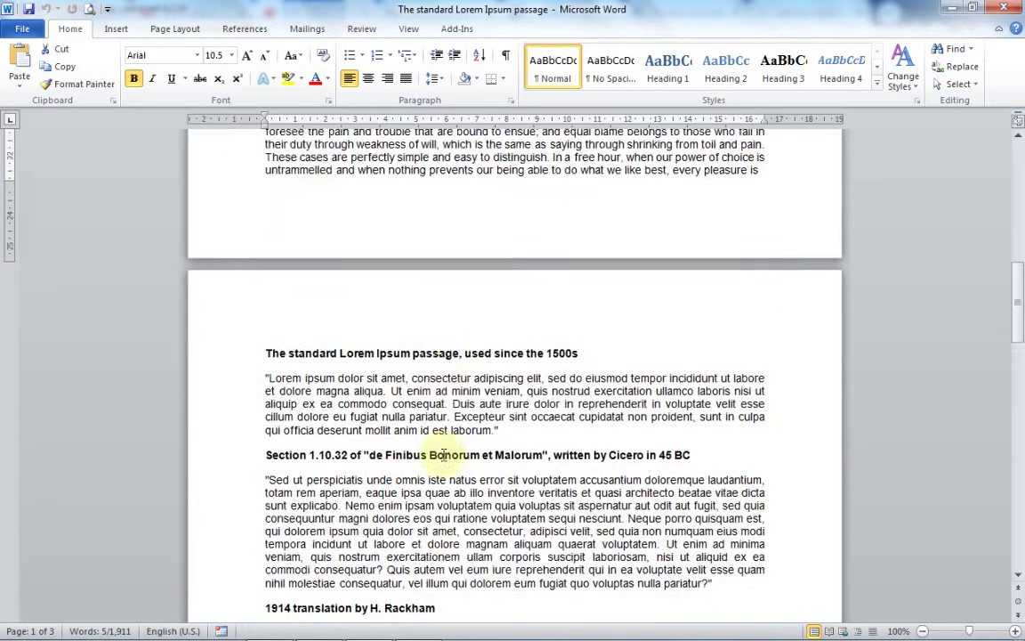
scroll(442, 455, down, 4)
drag(339, 200, 543, 199)
drag(335, 300, 538, 302)
scroll(469, 322, down, 3)
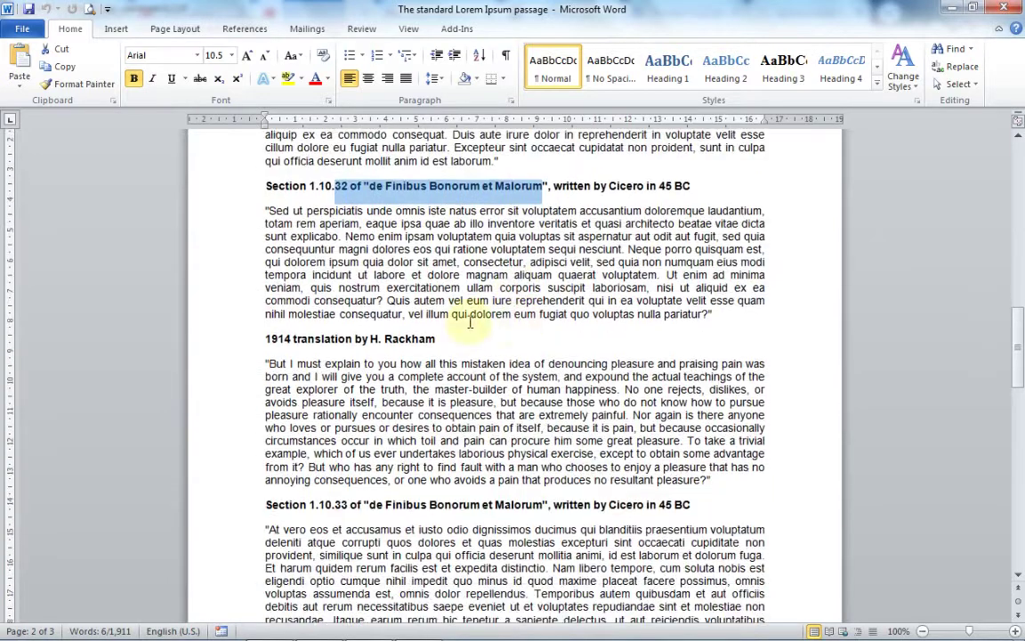
drag(309, 339, 436, 339)
drag(334, 504, 541, 505)
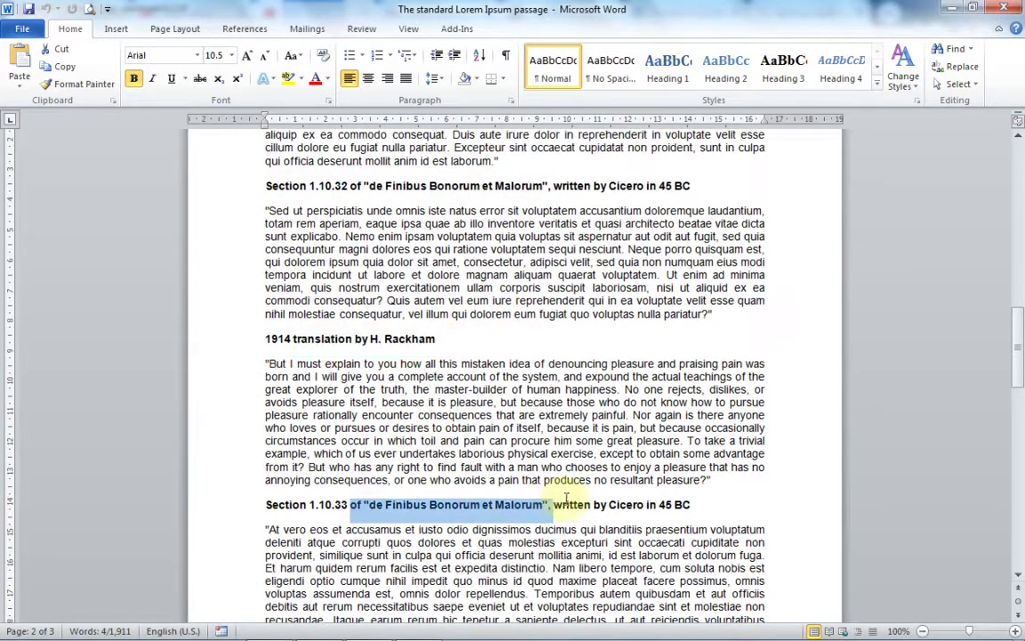
scroll(488, 481, up, 3)
scroll(498, 454, up, 3)
scroll(418, 469, up, 3)
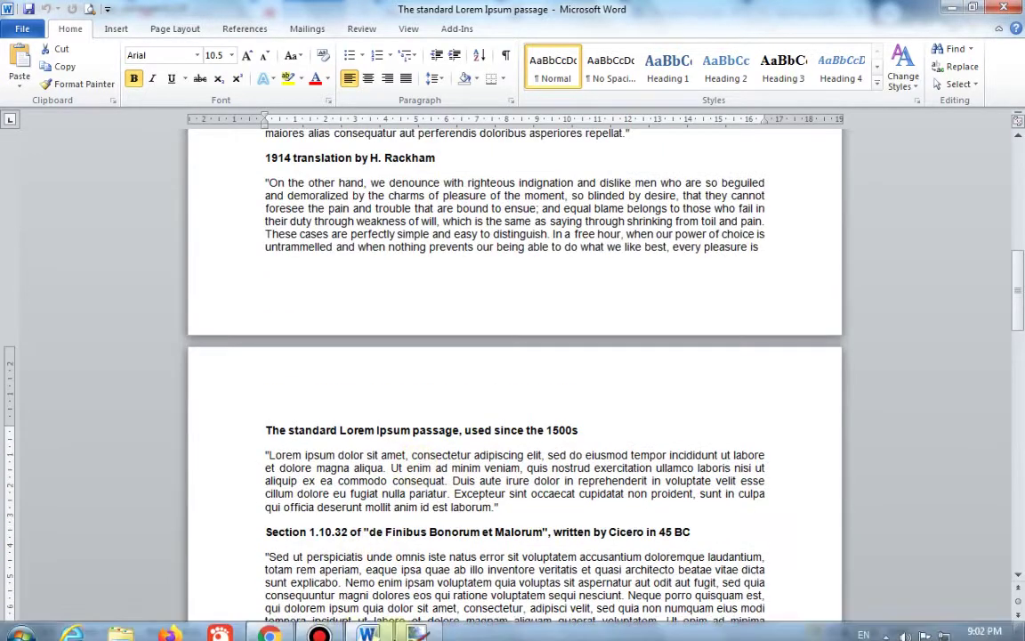
- Check the table-of-contents reference image, then return to the top of the document
click(418, 627)
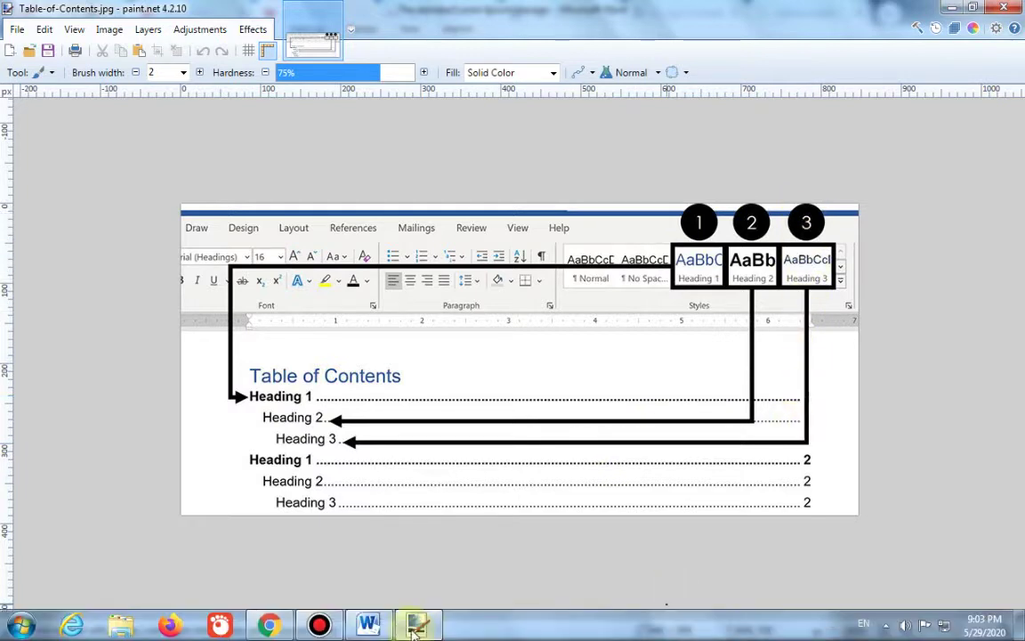
click(389, 630)
scroll(389, 525, up, 3)
scroll(389, 522, up, 8)
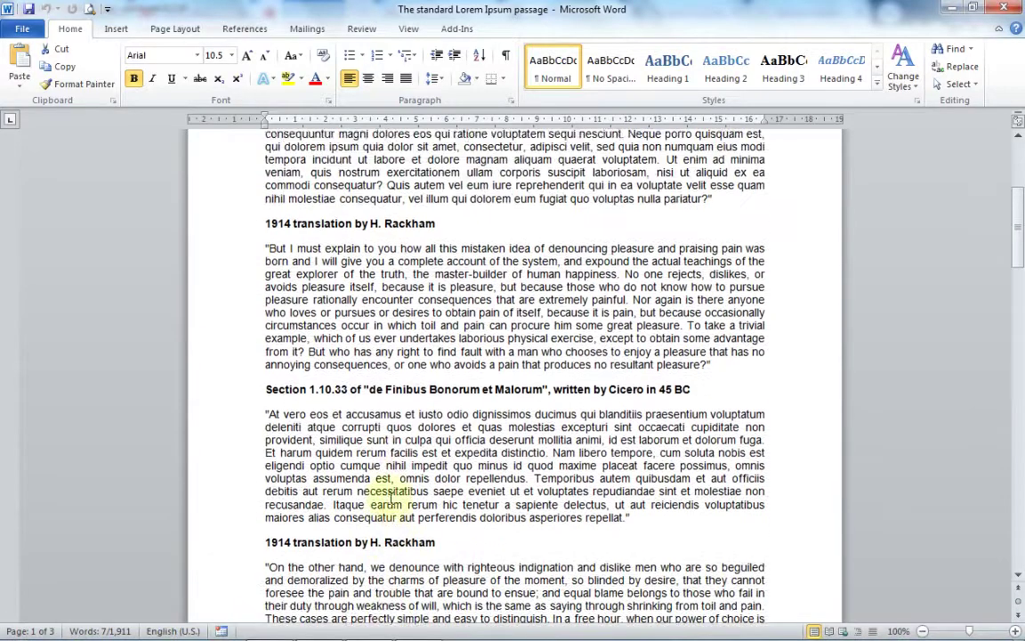
scroll(389, 507, up, 6)
scroll(388, 500, up, 3)
- Apply the Title style to the opening Lorem Ipsum line
click(415, 239)
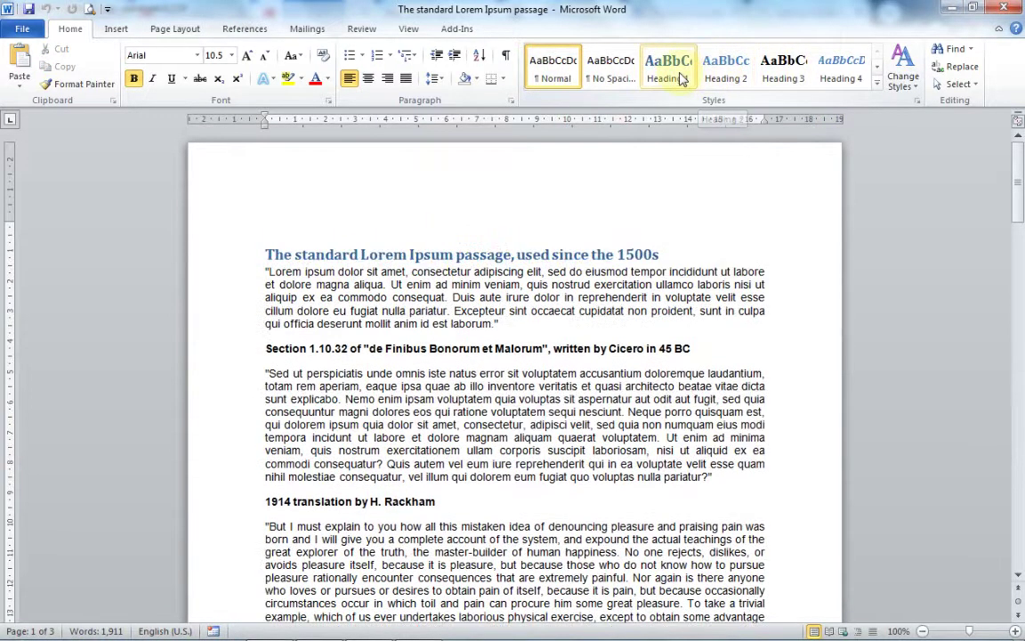
click(878, 69)
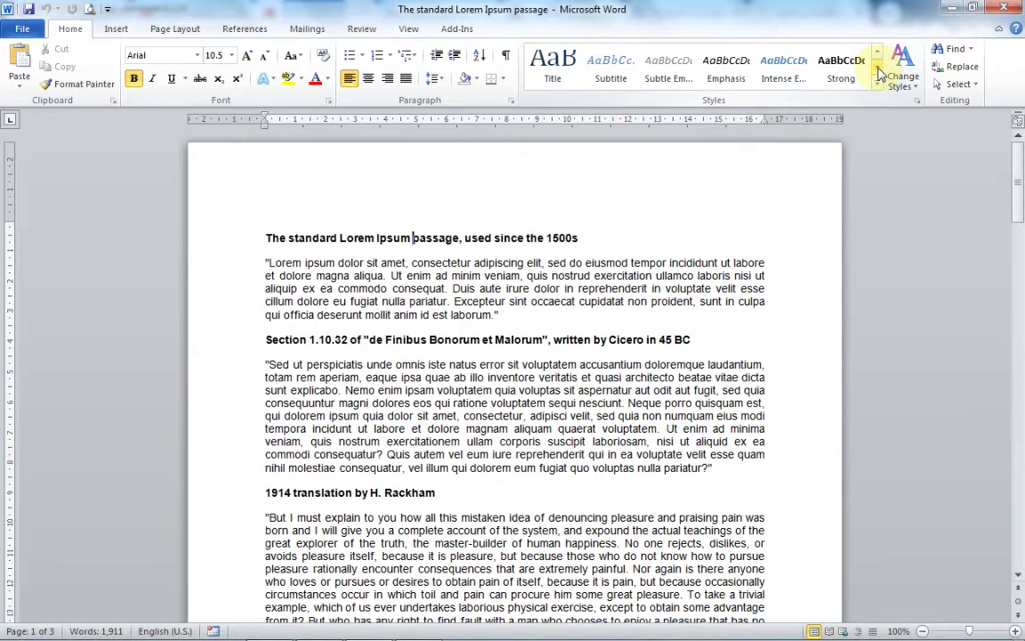
click(877, 69)
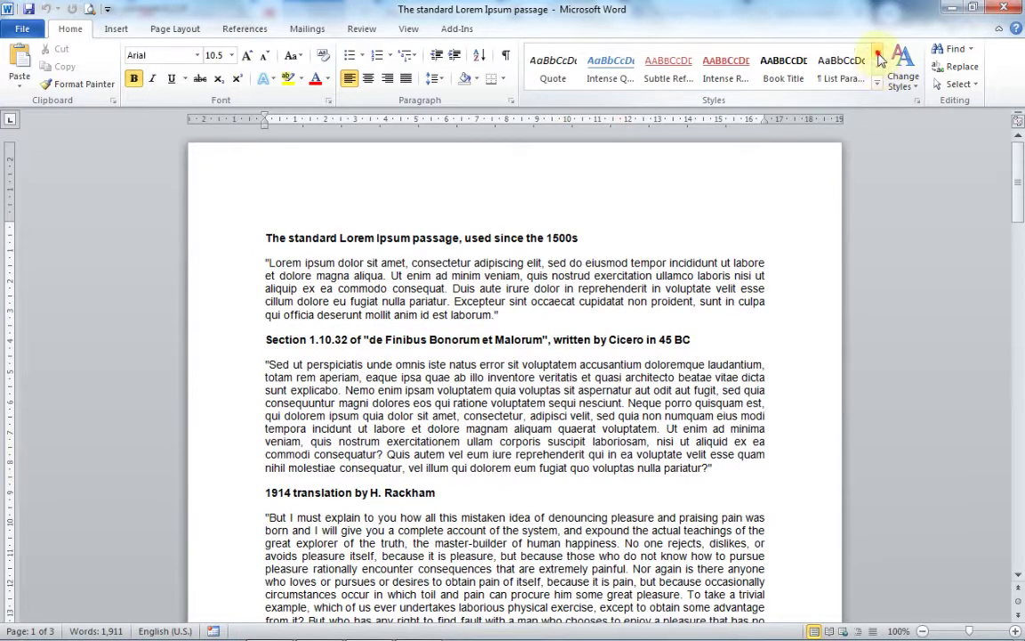
click(878, 57)
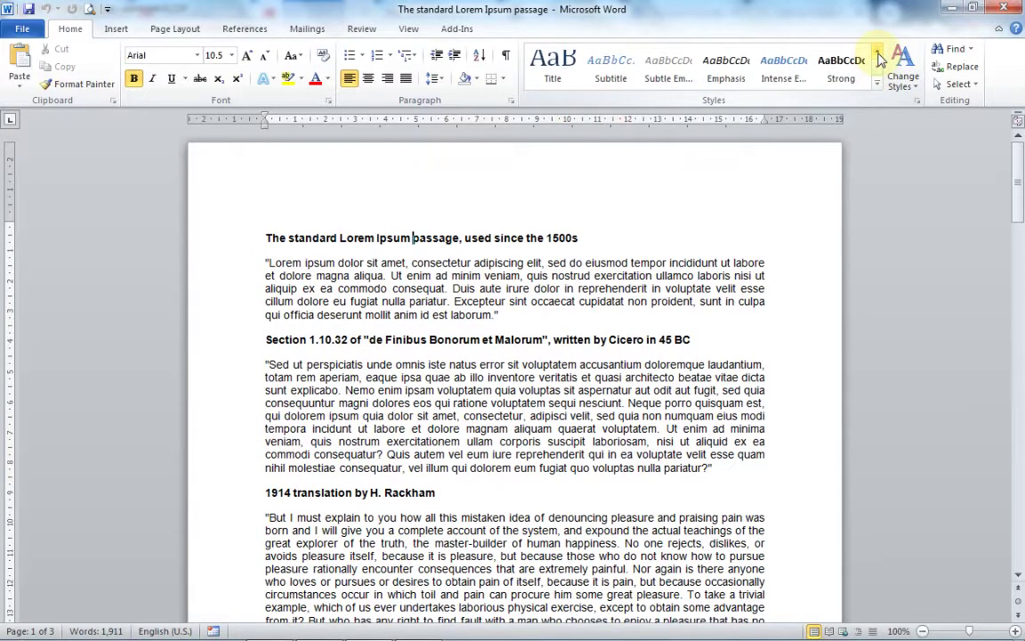
click(551, 64)
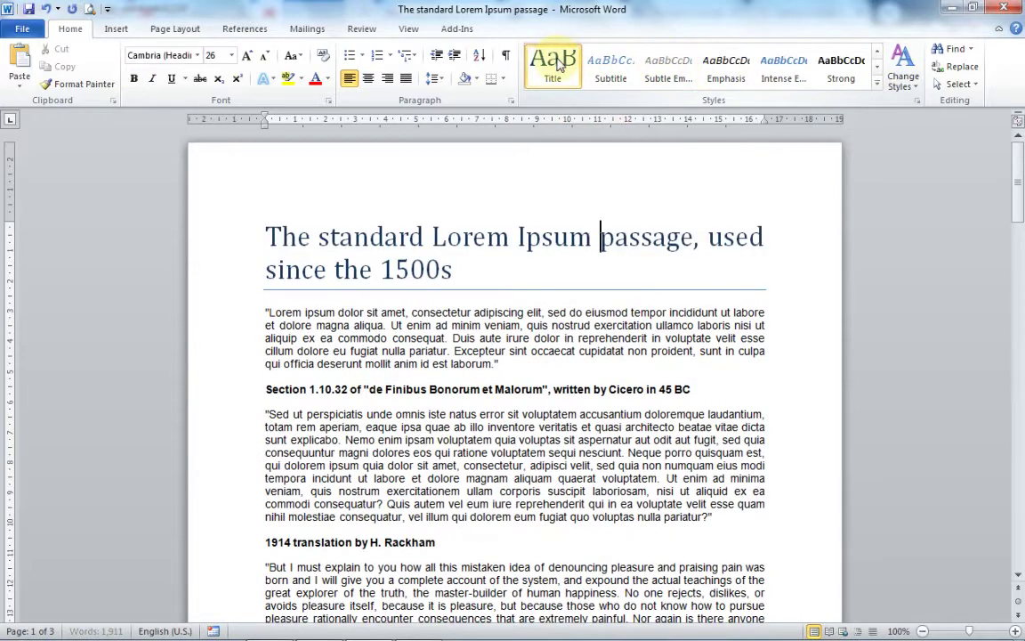
- Apply Heading 1 to the Section 1.10.32 heading
click(462, 393)
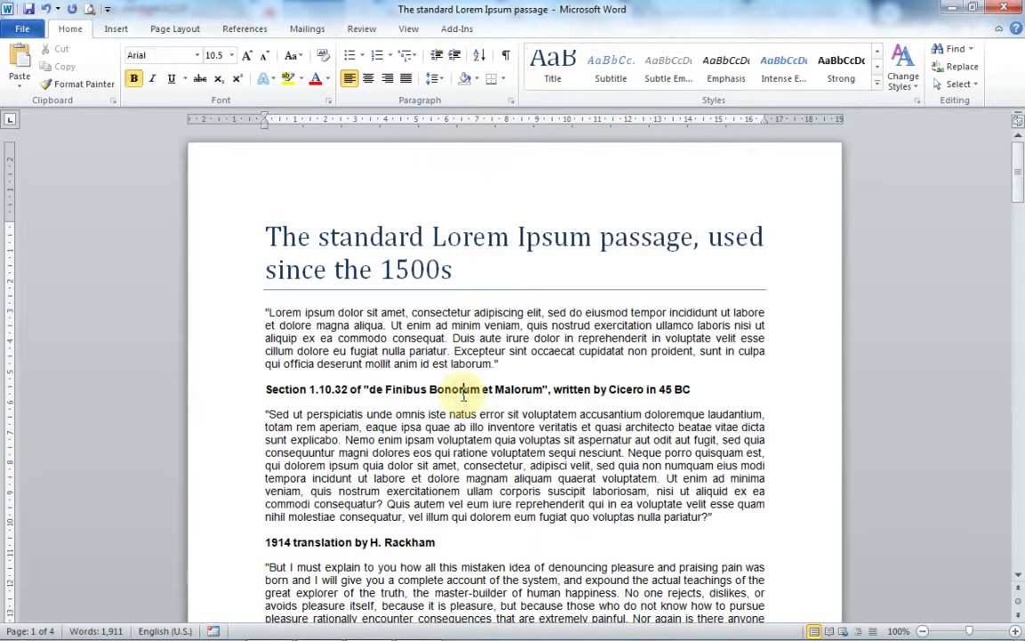
click(878, 55)
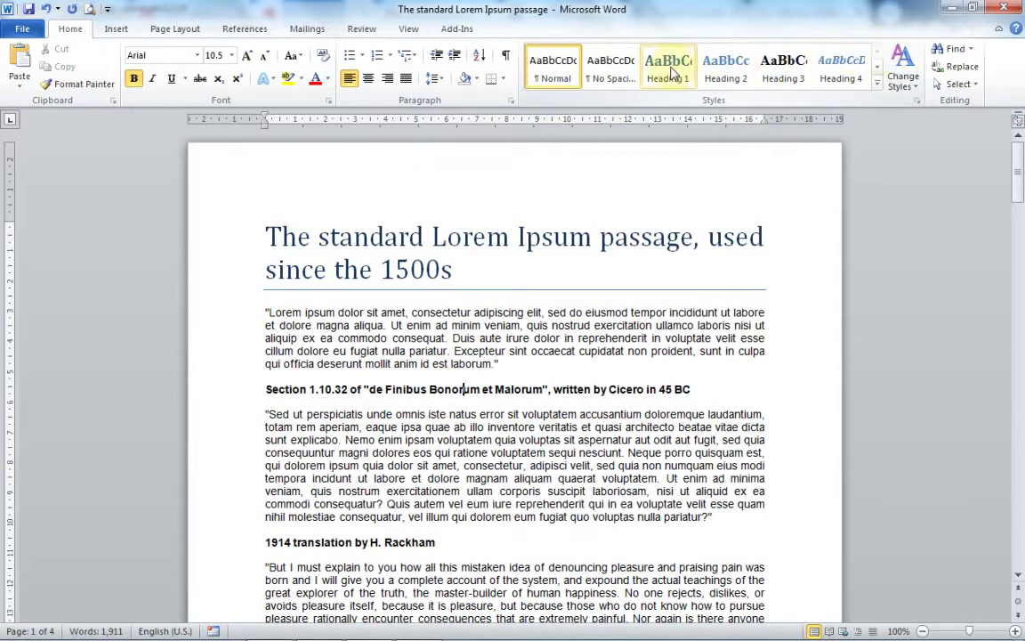
click(672, 73)
- Select the 1914 translation heading text, undoing an accidental click on the image
scroll(442, 407, down, 3)
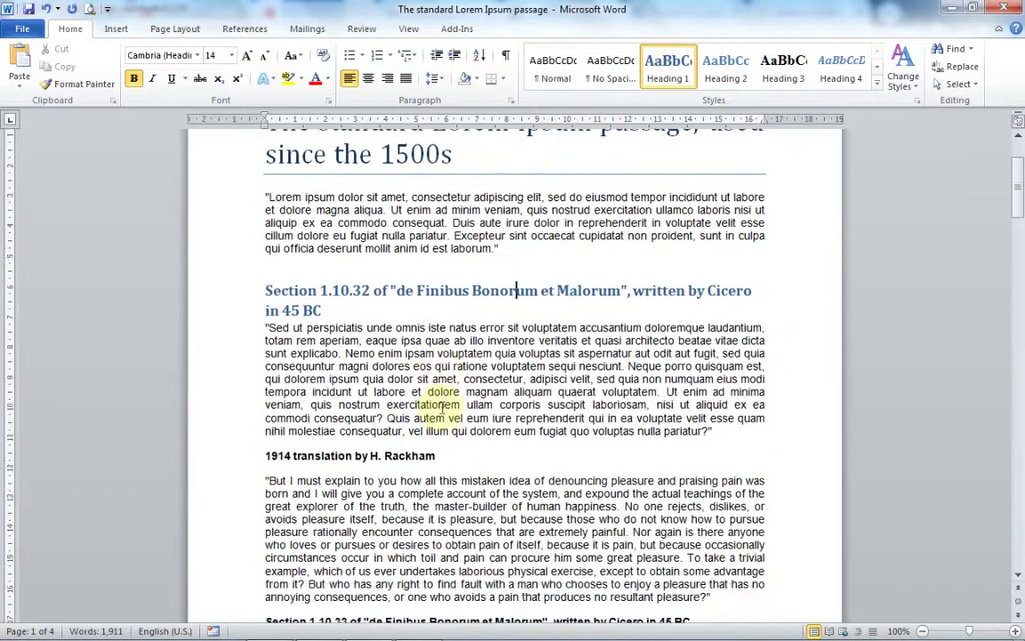
scroll(442, 408, up, 1)
scroll(454, 391, down, 2)
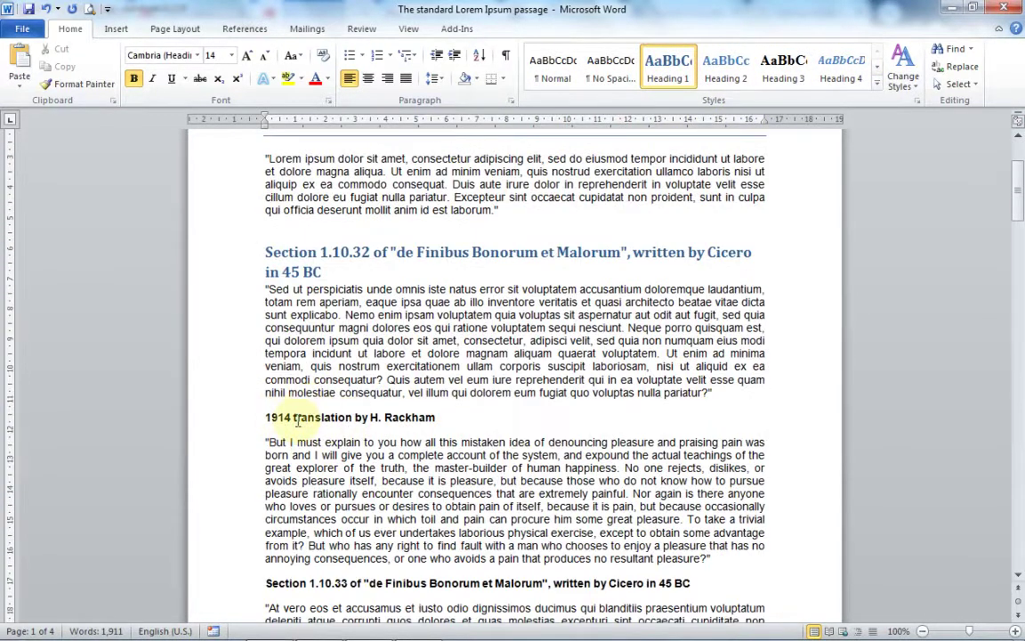
drag(292, 417, 435, 418)
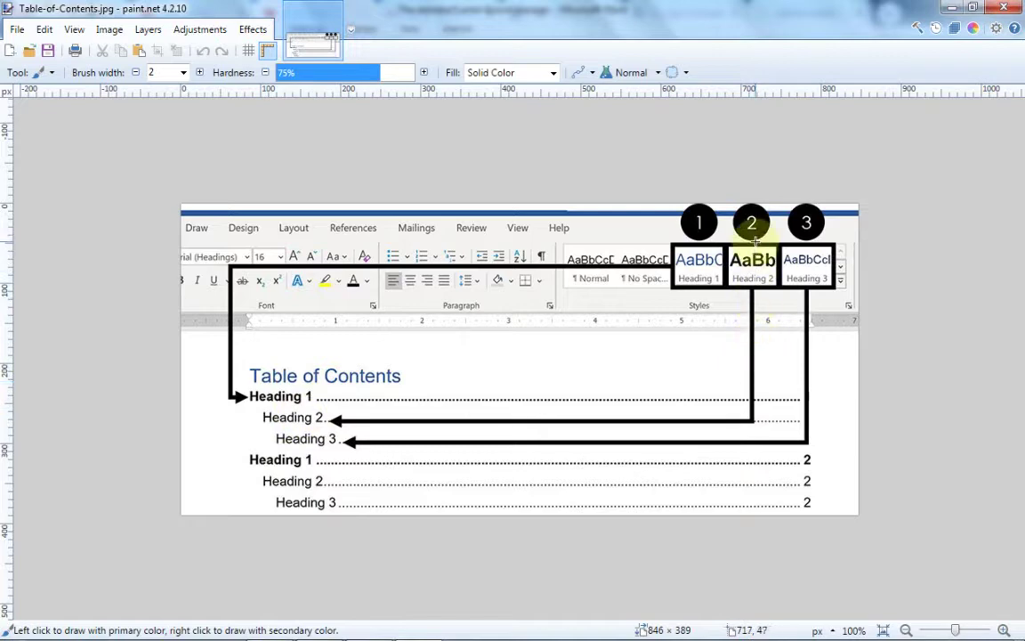
click(761, 305)
key(ctrl+z)
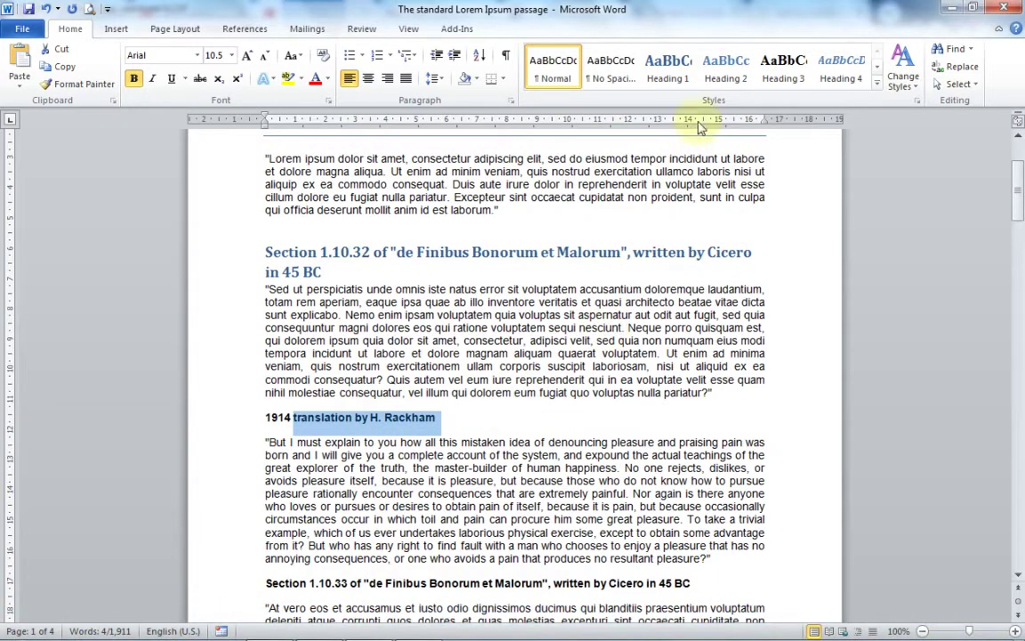
- Apply Heading 2 to the 1914 translation heading and set its font colour to Automatic
click(733, 81)
scroll(678, 252, down, 2)
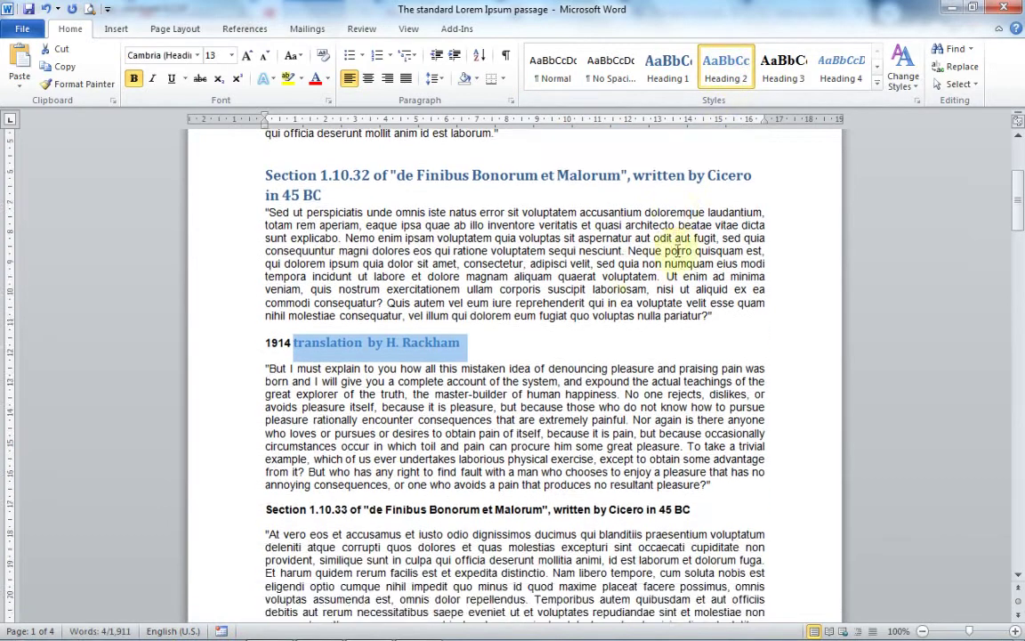
click(382, 394)
drag(452, 341, 258, 342)
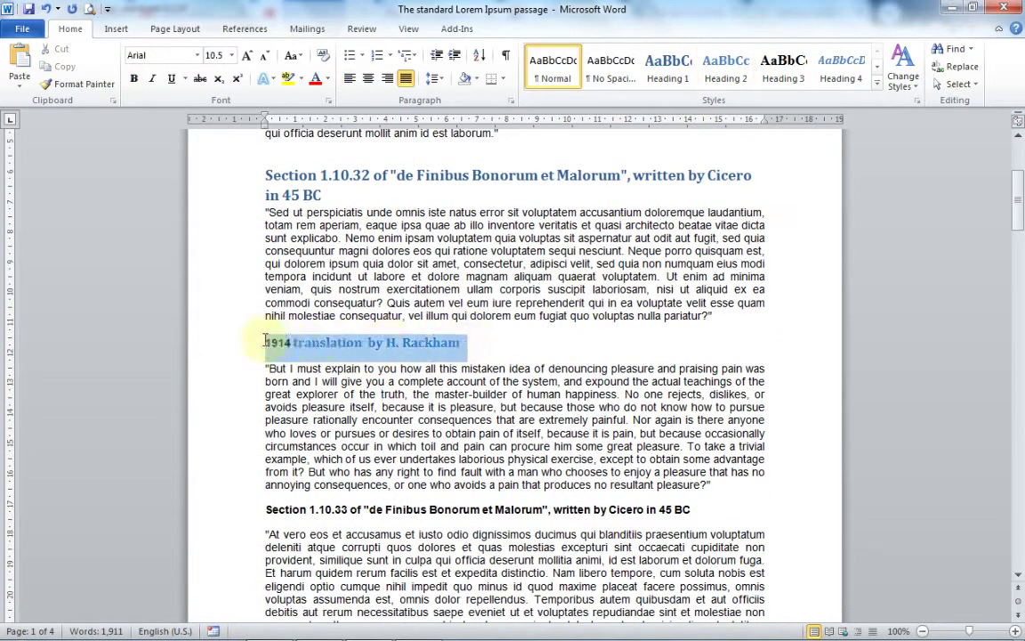
click(326, 78)
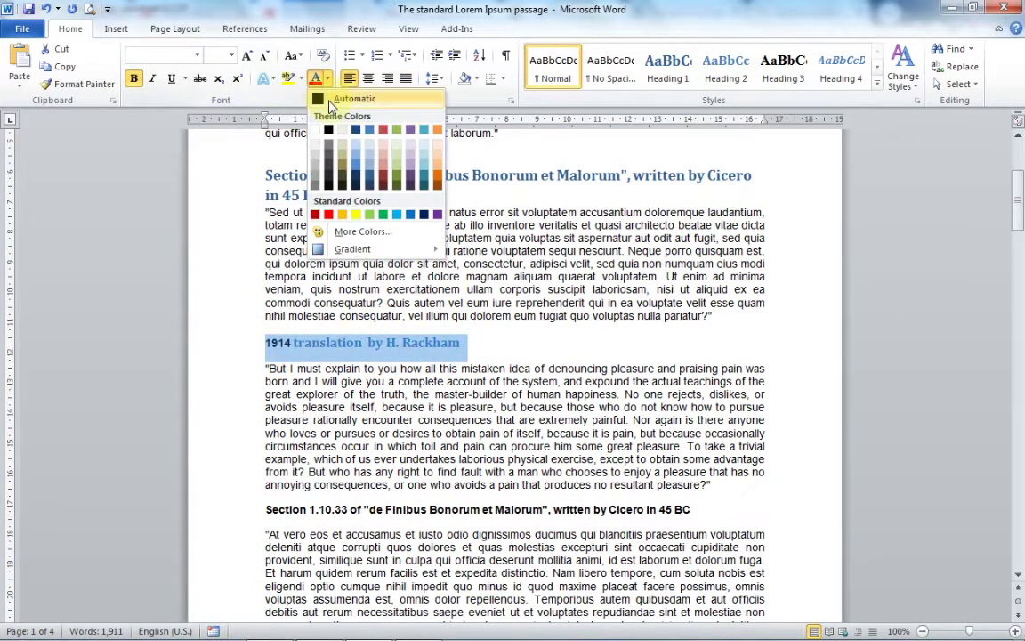
click(356, 101)
- Select the Section 1.10.33 heading line and check the table-of-contents reference image
drag(264, 174, 325, 195)
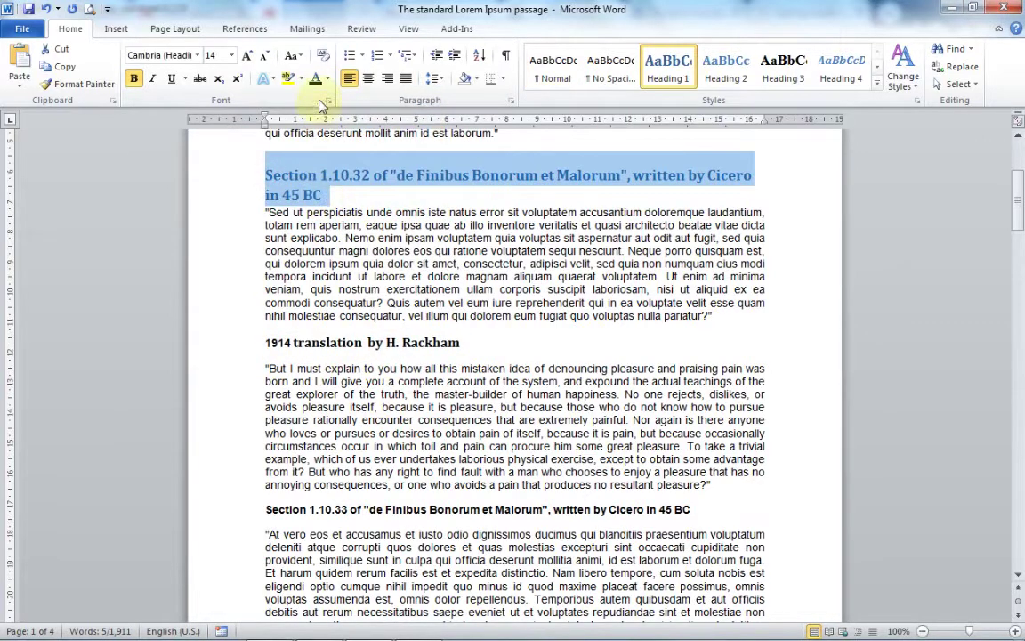
scroll(374, 338, down, 2)
drag(265, 432, 674, 433)
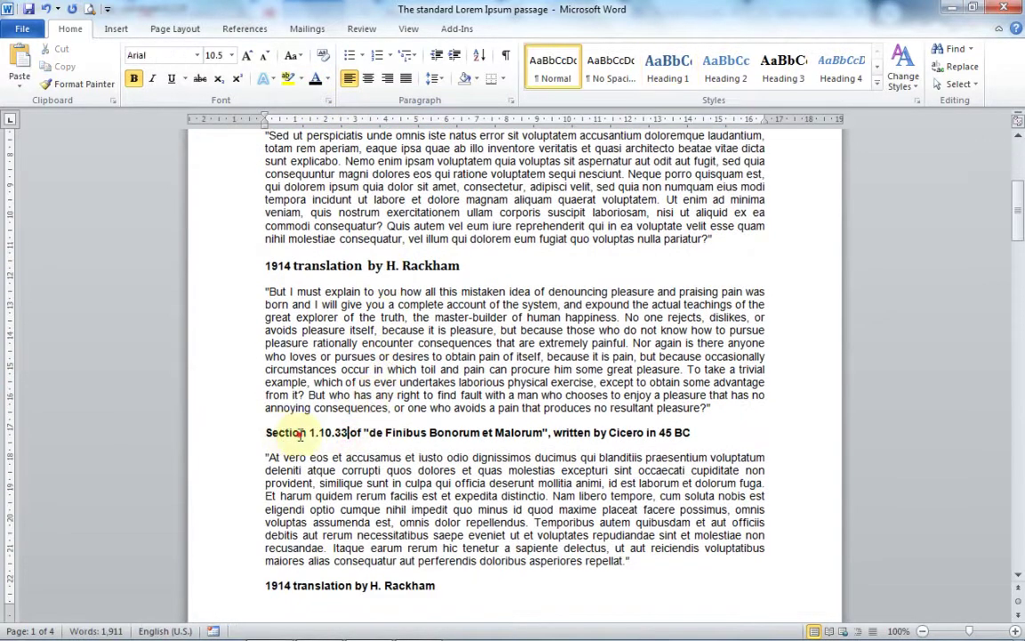
click(416, 632)
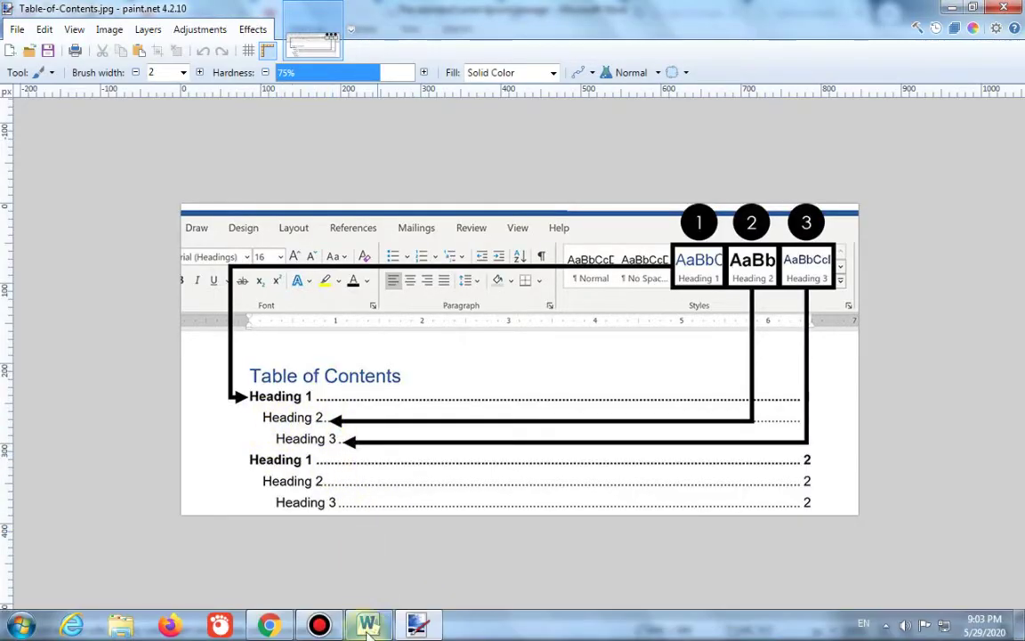
click(369, 628)
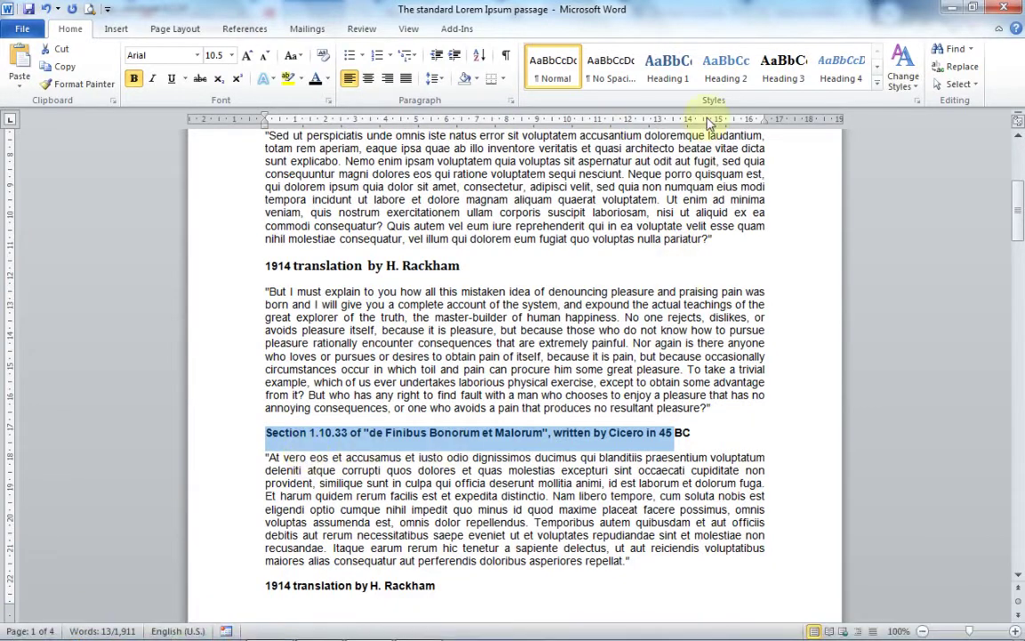
click(727, 80)
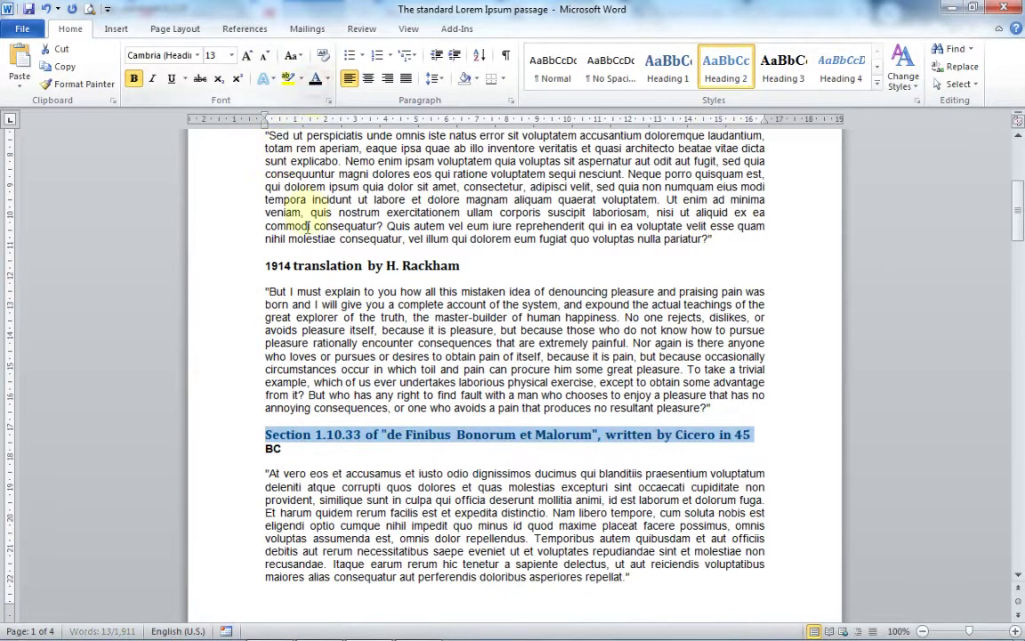
scroll(277, 483, down, 2)
scroll(286, 360, down, 2)
scroll(323, 375, down, 4)
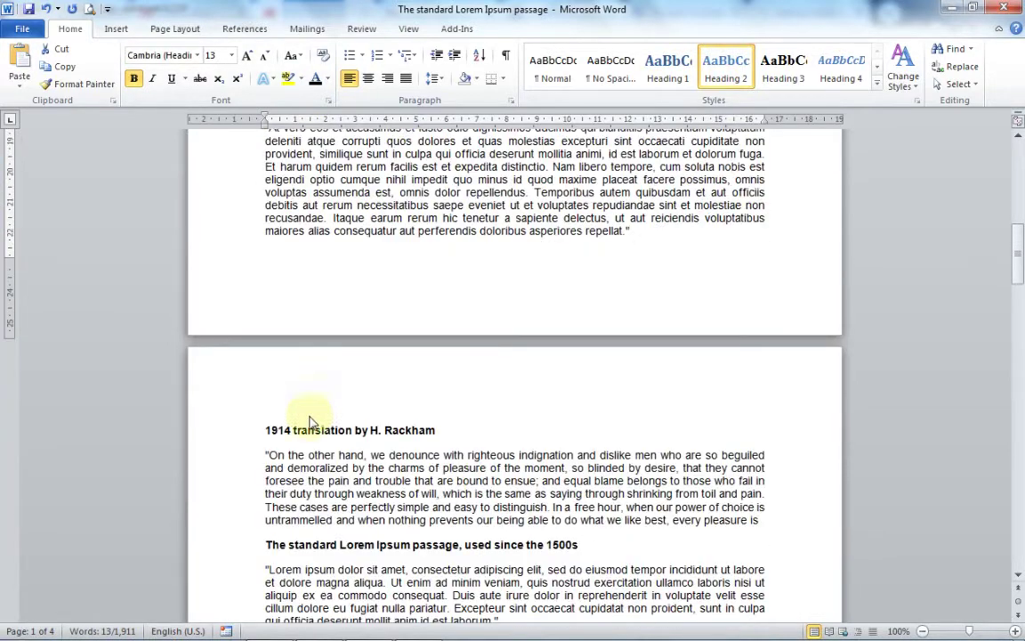
drag(264, 430, 436, 431)
scroll(432, 416, down, 3)
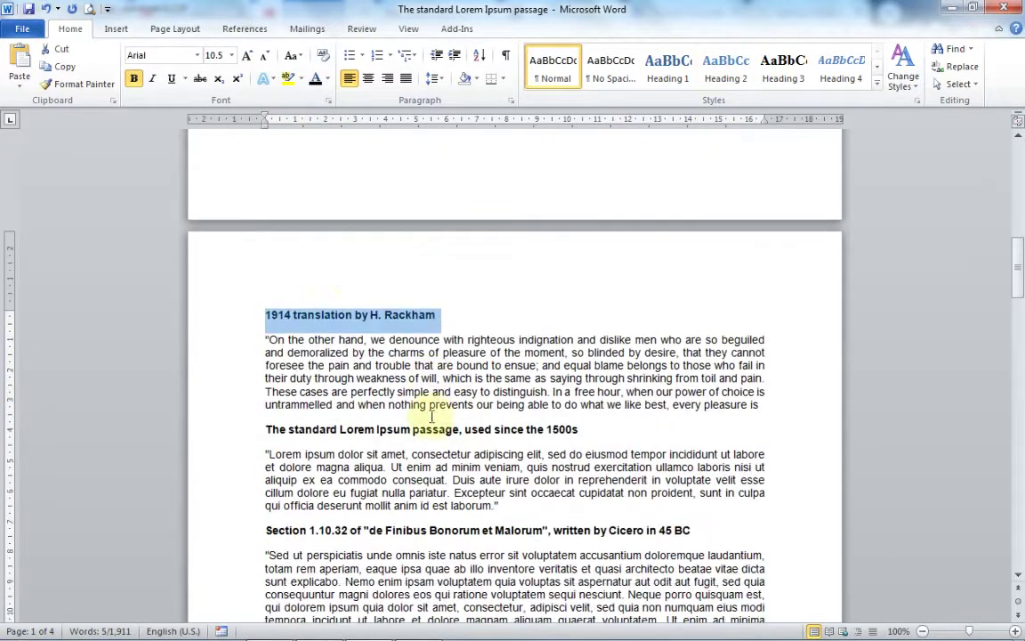
click(367, 623)
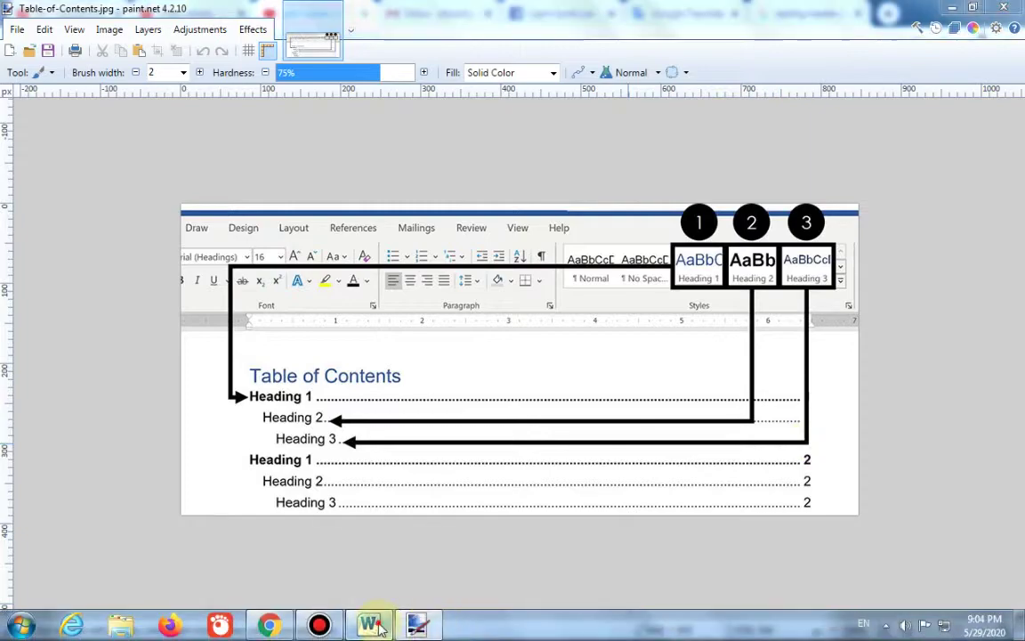
click(322, 625)
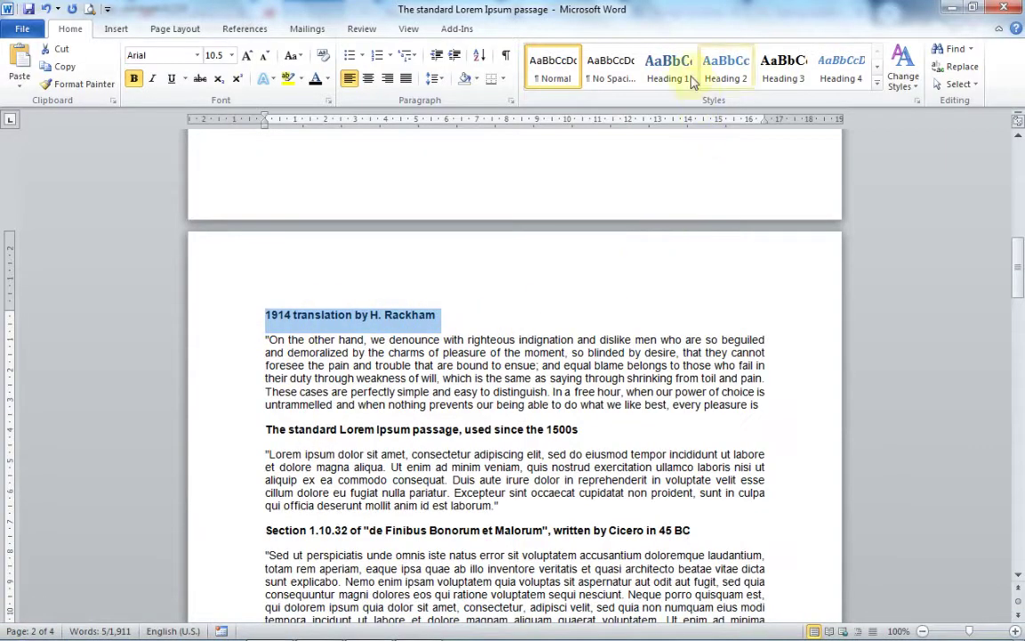
- Apply Heading 3 to the 1914 translation title and select The standard Lorem Ipsum passage title
click(782, 76)
scroll(702, 240, down, 2)
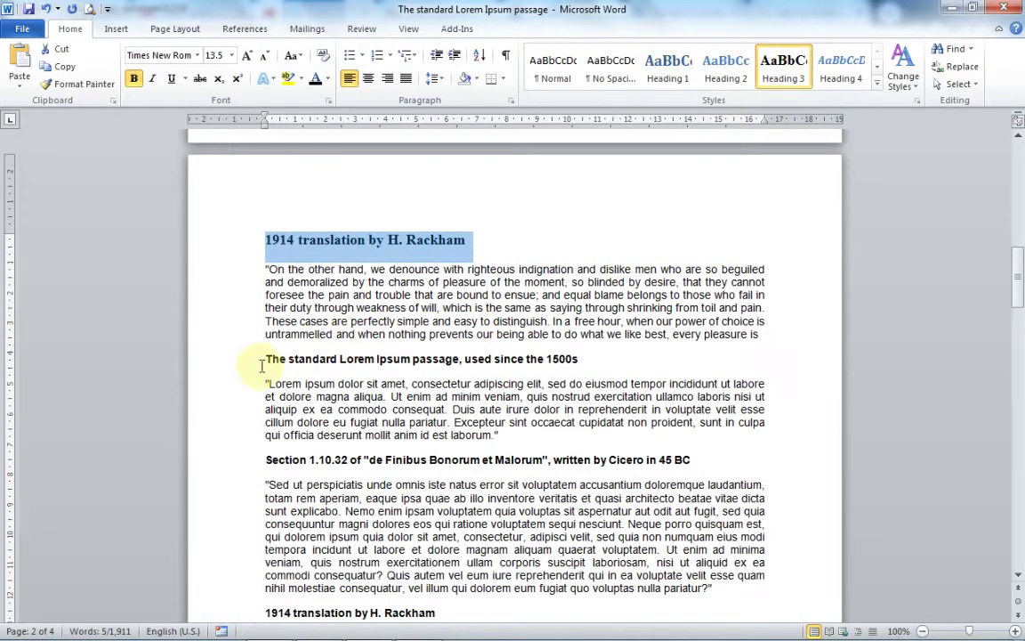
drag(265, 359, 566, 367)
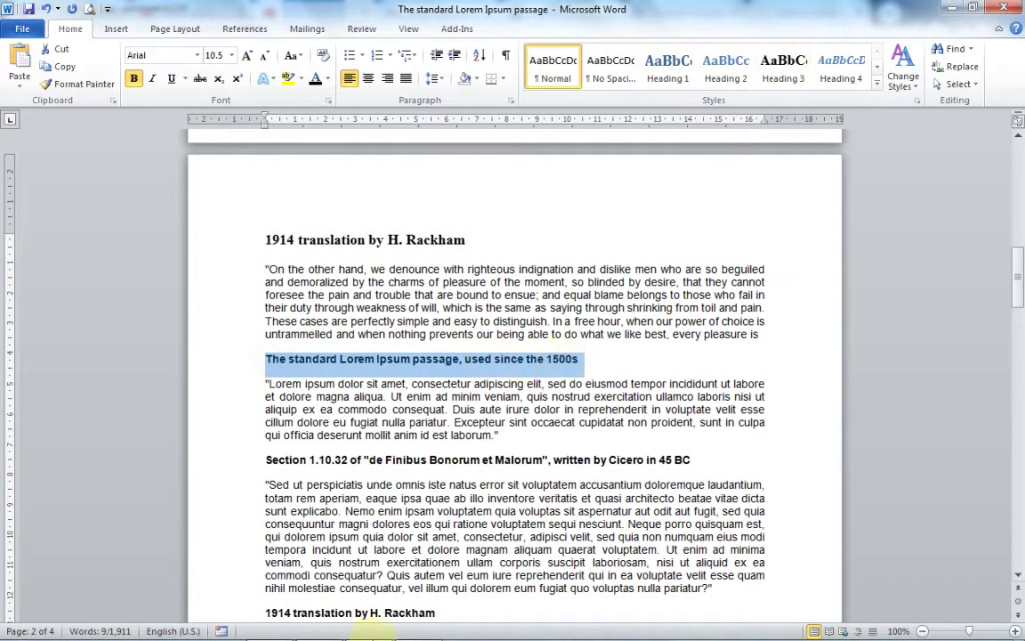
- Check the table-of-contents reference image again and return to the document
click(385, 627)
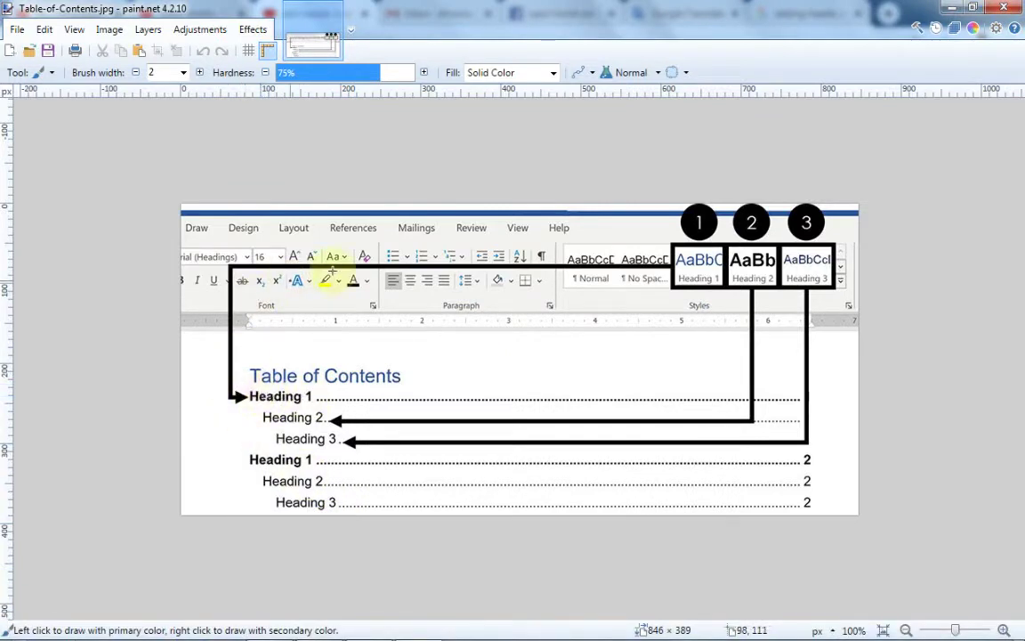
mouse_move(431, 630)
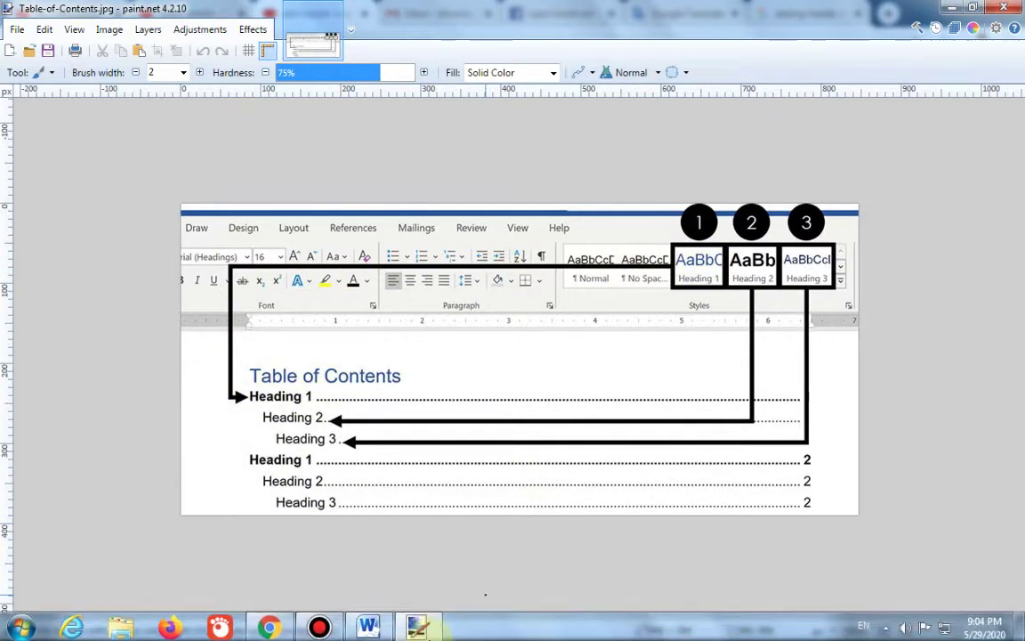
click(371, 627)
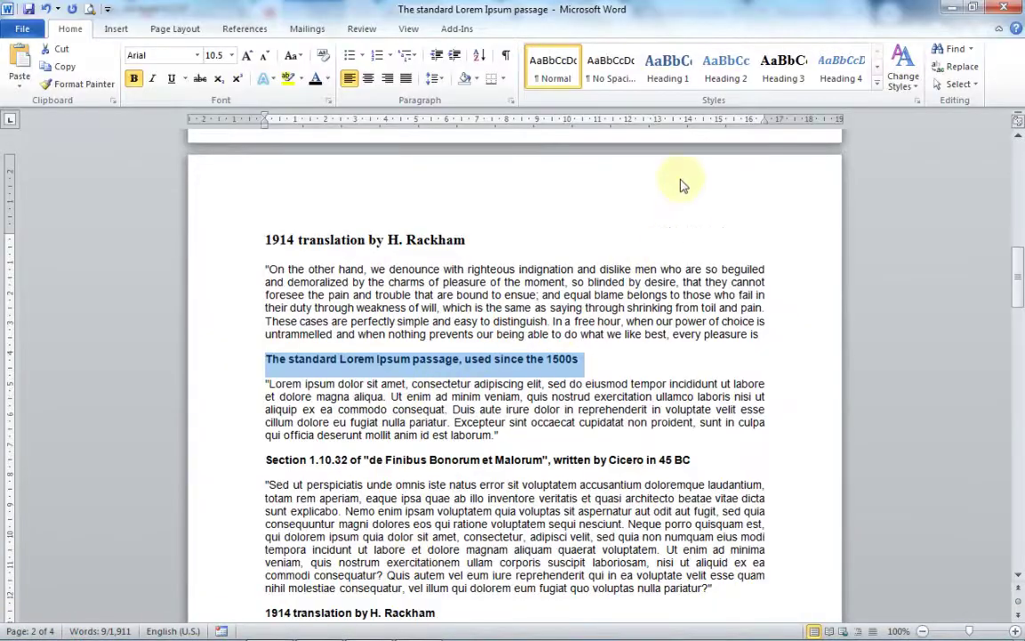
- Make The standard Lorem Ipsum passage title Heading 1, and Section 1.10.32 and 1914 translation Heading 2
click(669, 71)
scroll(560, 212, down, 2)
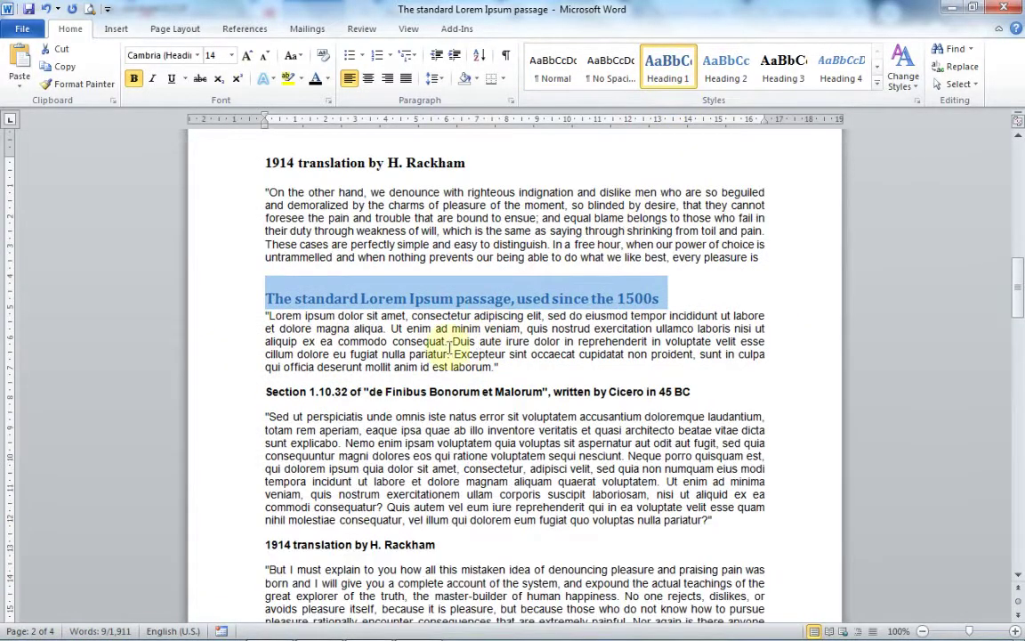
click(316, 403)
drag(264, 392, 654, 394)
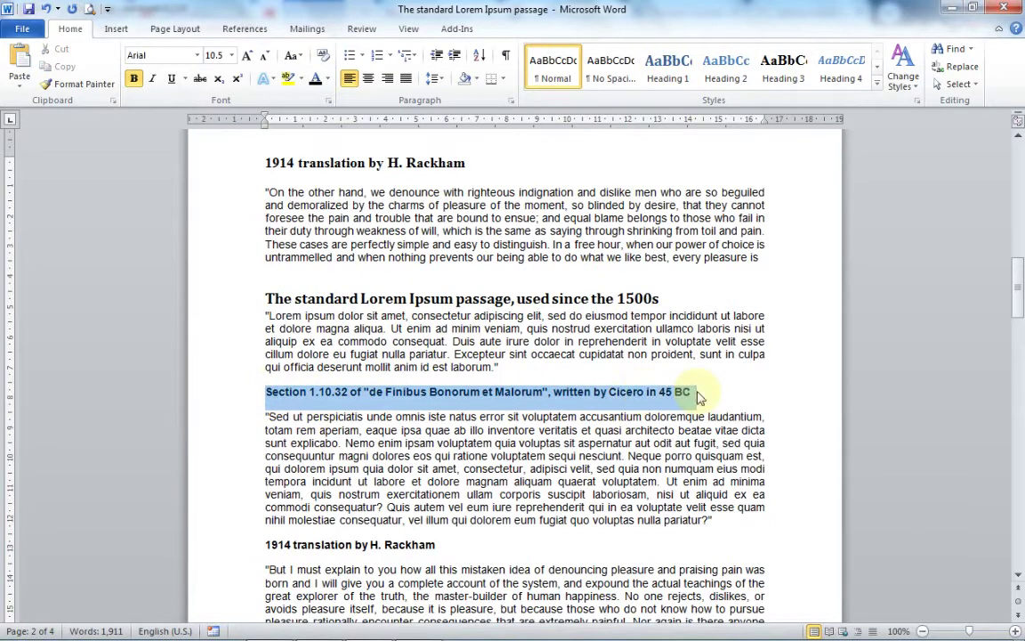
click(720, 82)
scroll(709, 195, down, 2)
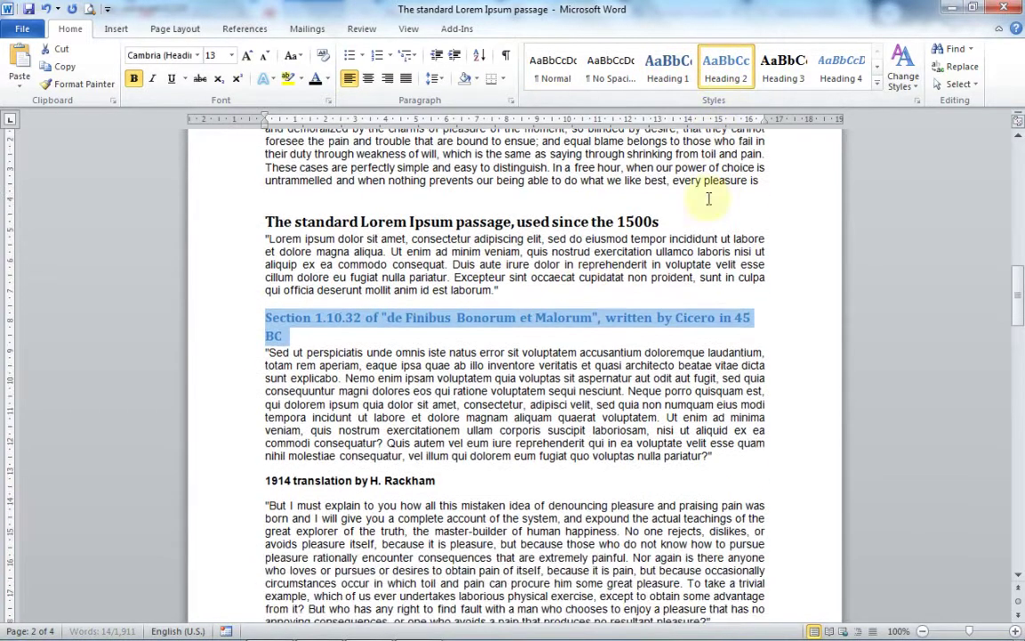
drag(266, 481, 435, 482)
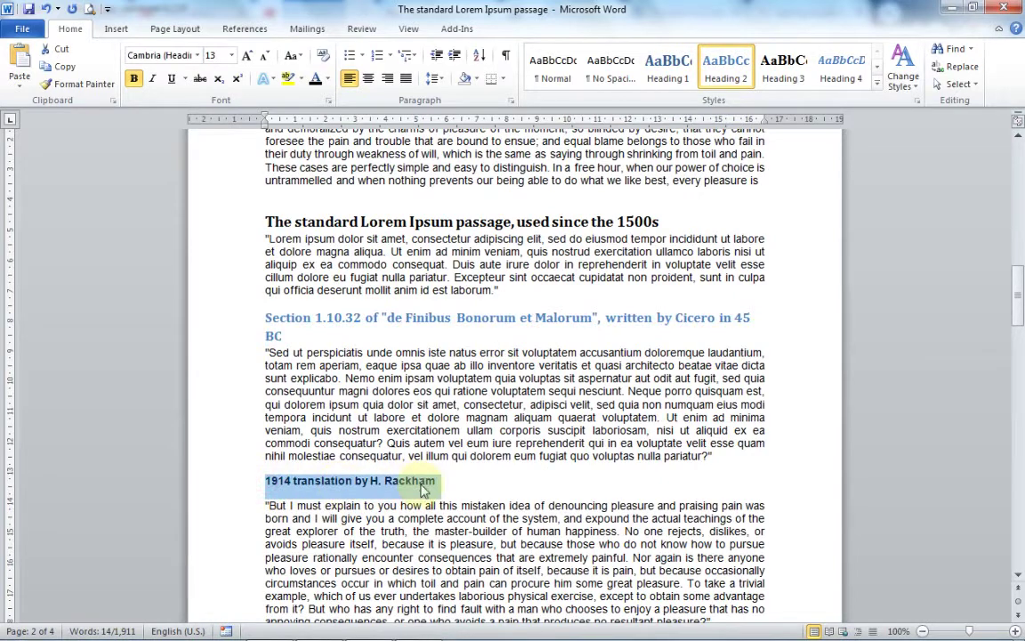
click(722, 82)
- Make the Section 1.10.33 title Heading 3 and the page 3 1914 translation title Heading 1
scroll(712, 134, down, 4)
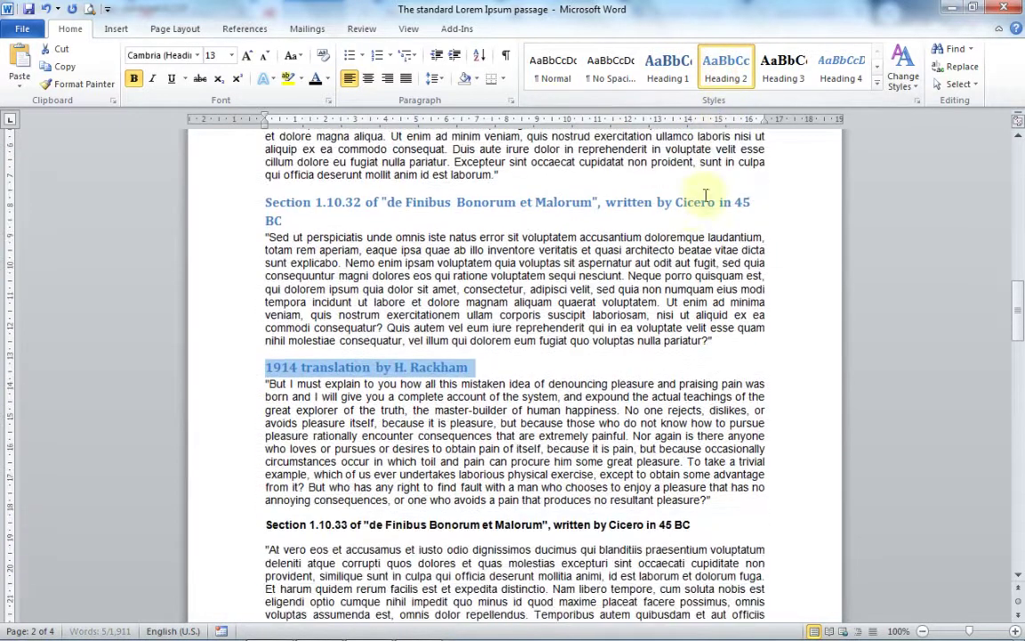
scroll(606, 195, down, 2)
drag(266, 408, 692, 410)
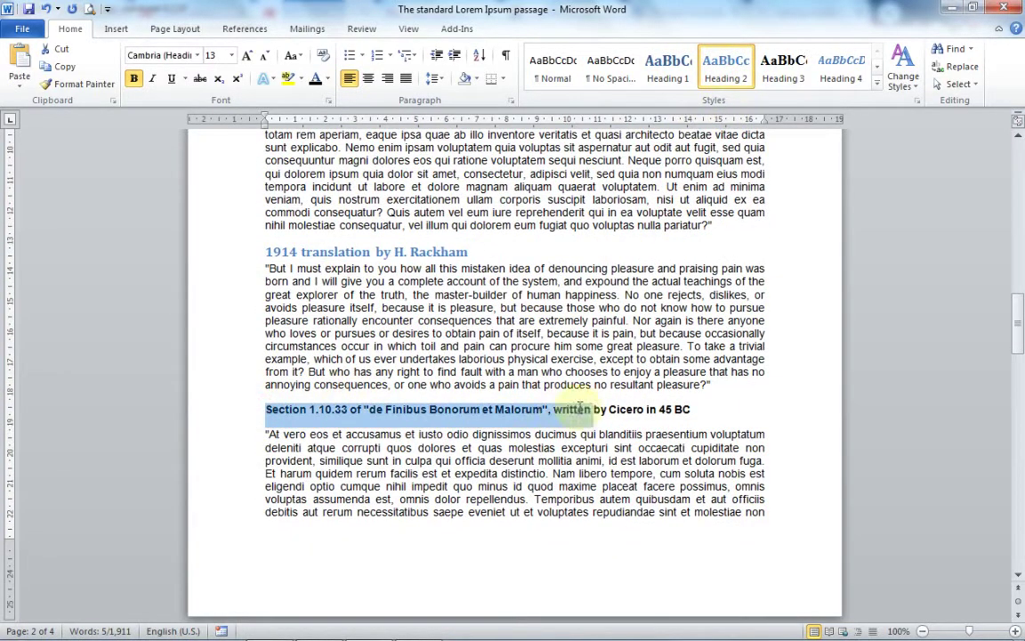
click(782, 70)
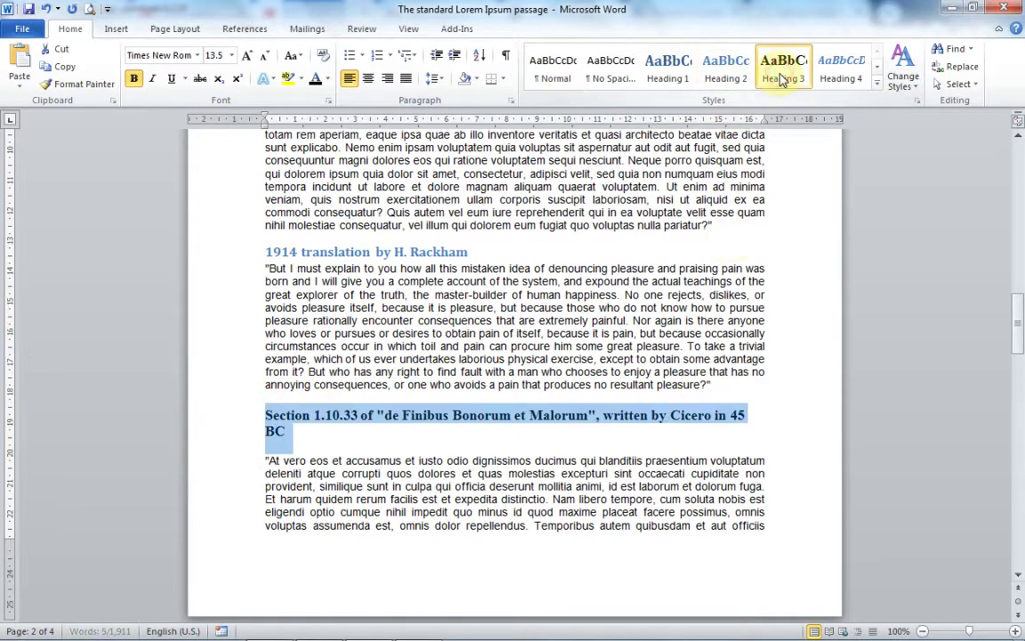
scroll(690, 257, down, 6)
scroll(690, 260, down, 9)
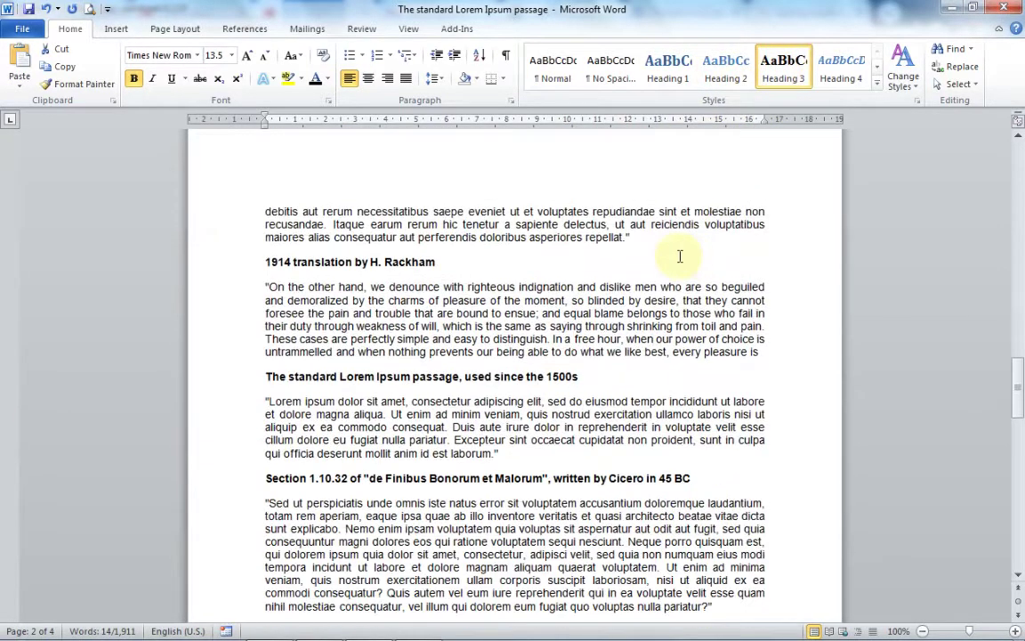
click(424, 224)
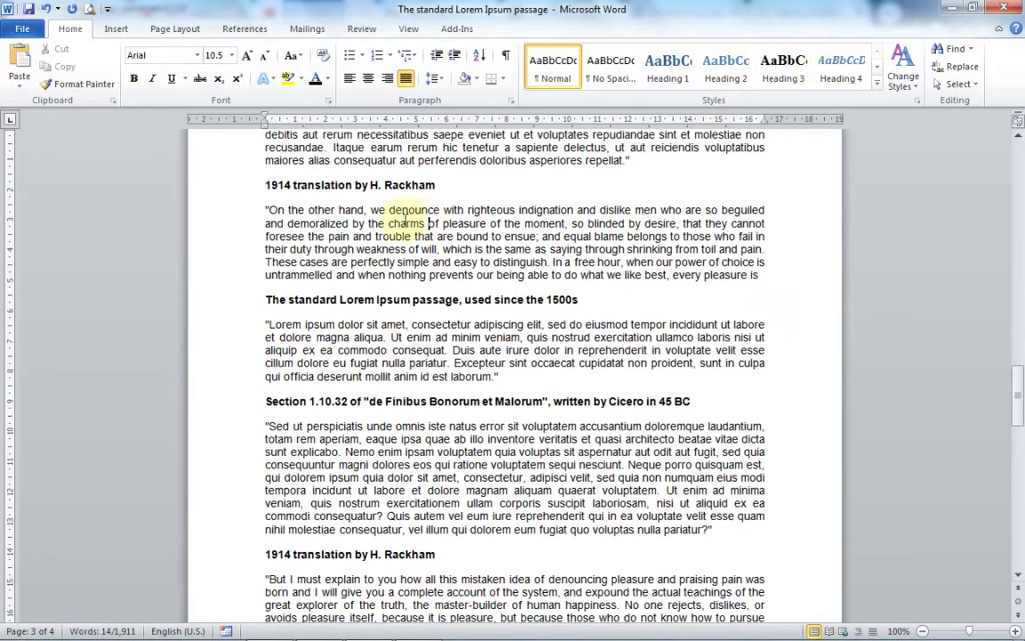
click(257, 190)
click(673, 79)
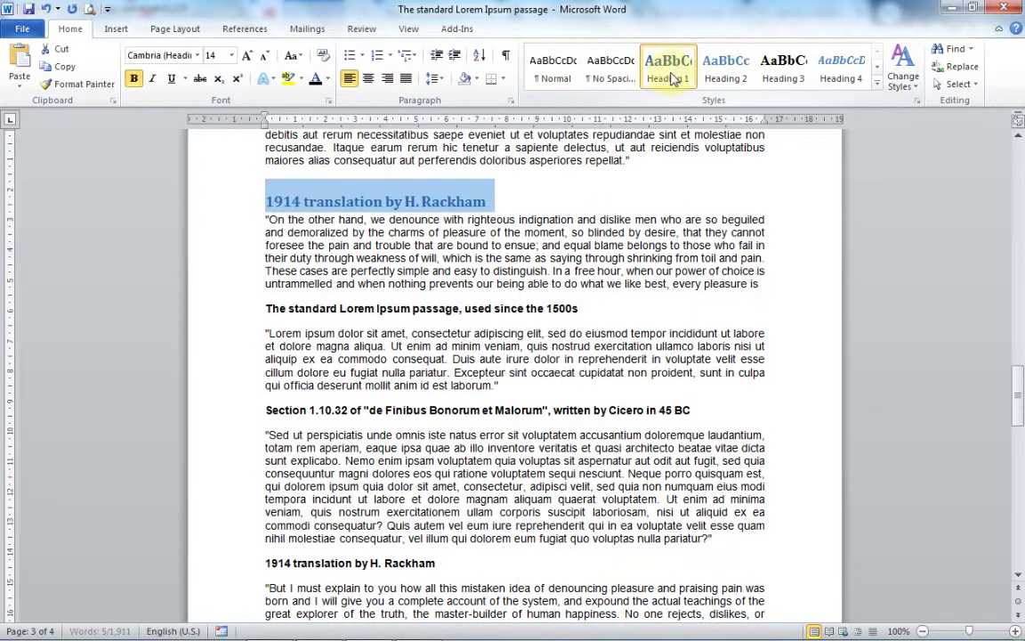
- Apply Heading 2 to the next standard passage, Section 1.10.32 and 1914 translation titles
drag(582, 308, 264, 309)
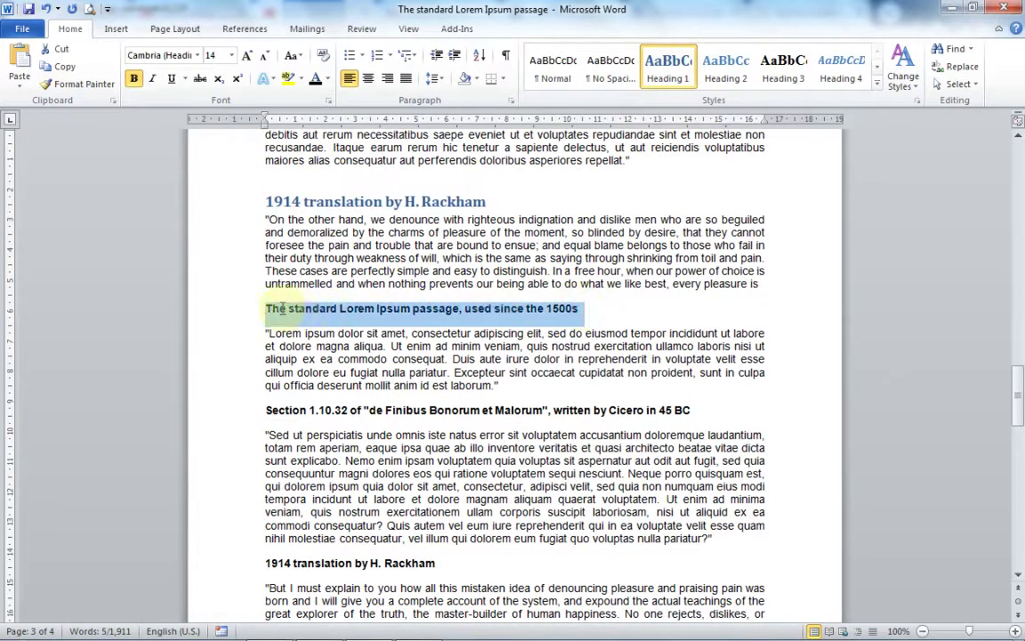
click(721, 68)
scroll(530, 249, down, 1)
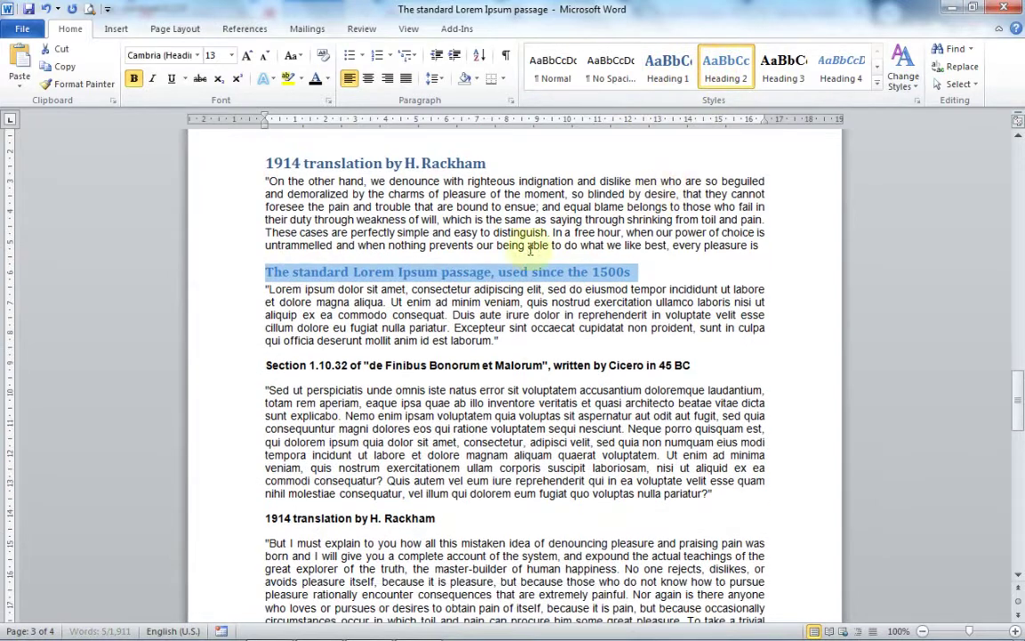
drag(265, 365, 647, 366)
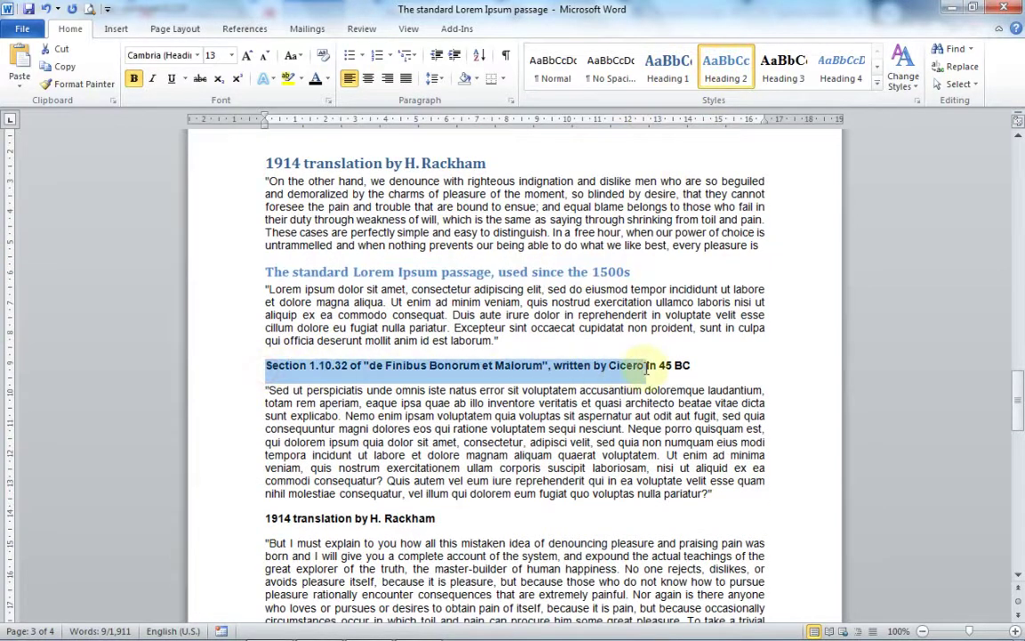
click(678, 366)
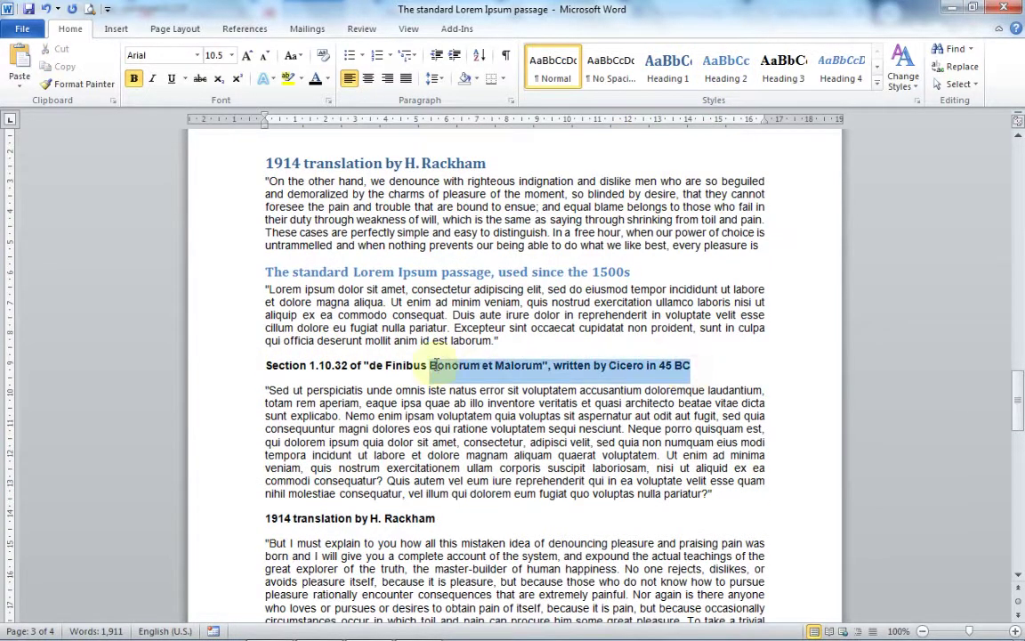
drag(690, 367, 258, 366)
click(725, 68)
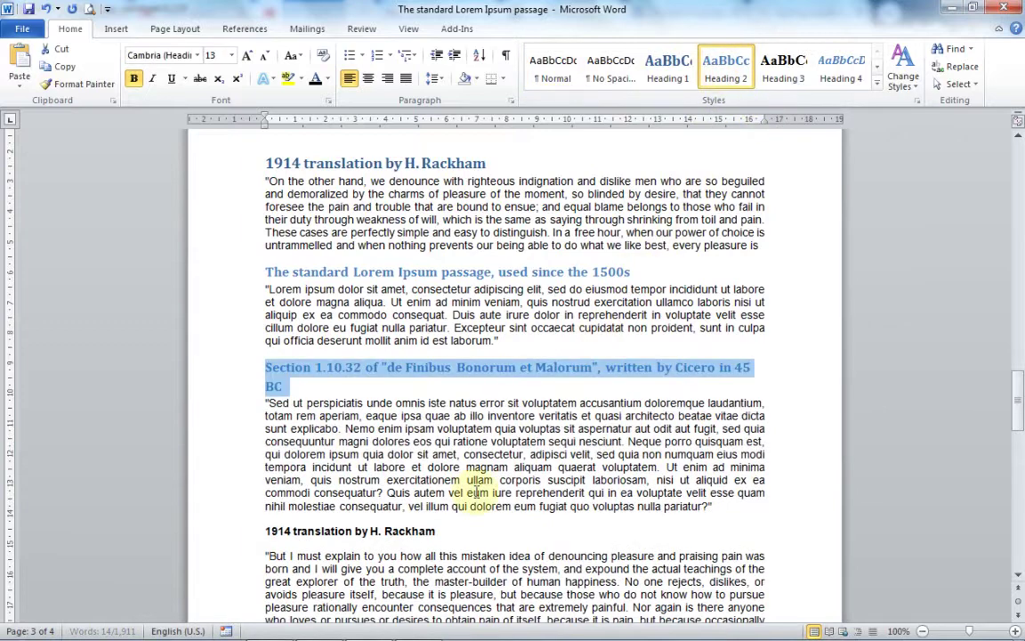
click(433, 530)
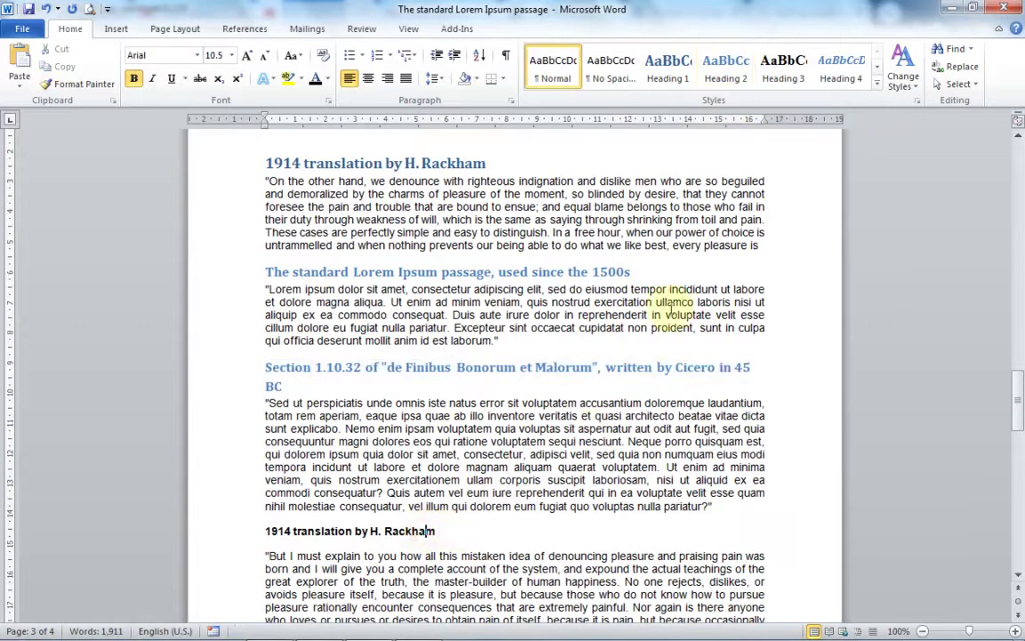
click(728, 78)
- Make the Section 1.10.33 title Heading 2 and the page 4 translation title Heading 1
scroll(698, 203, down, 2)
scroll(701, 216, down, 3)
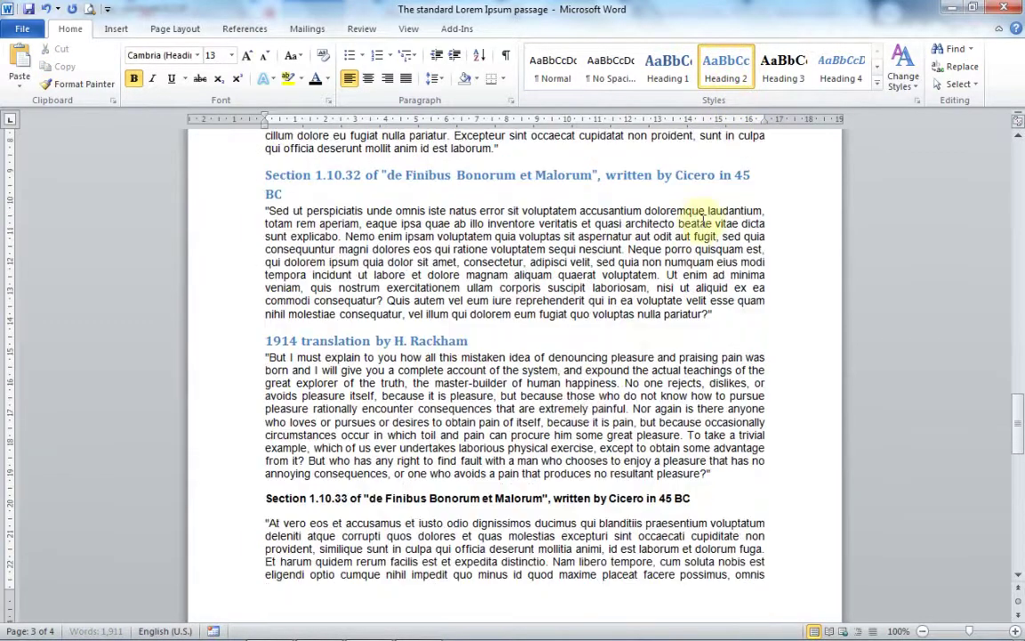
click(530, 495)
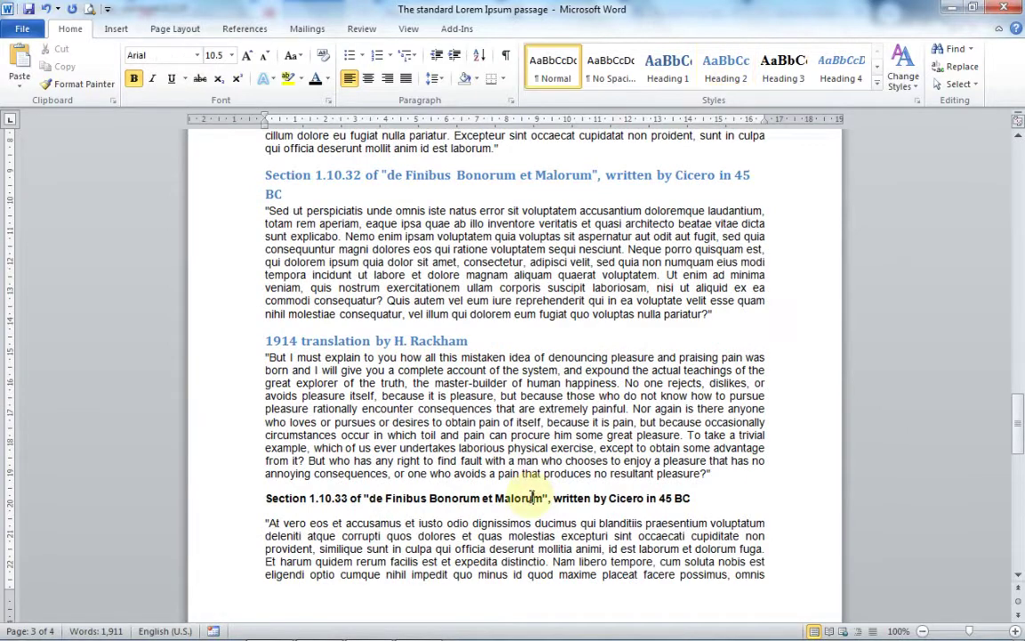
click(723, 78)
scroll(720, 159, down, 3)
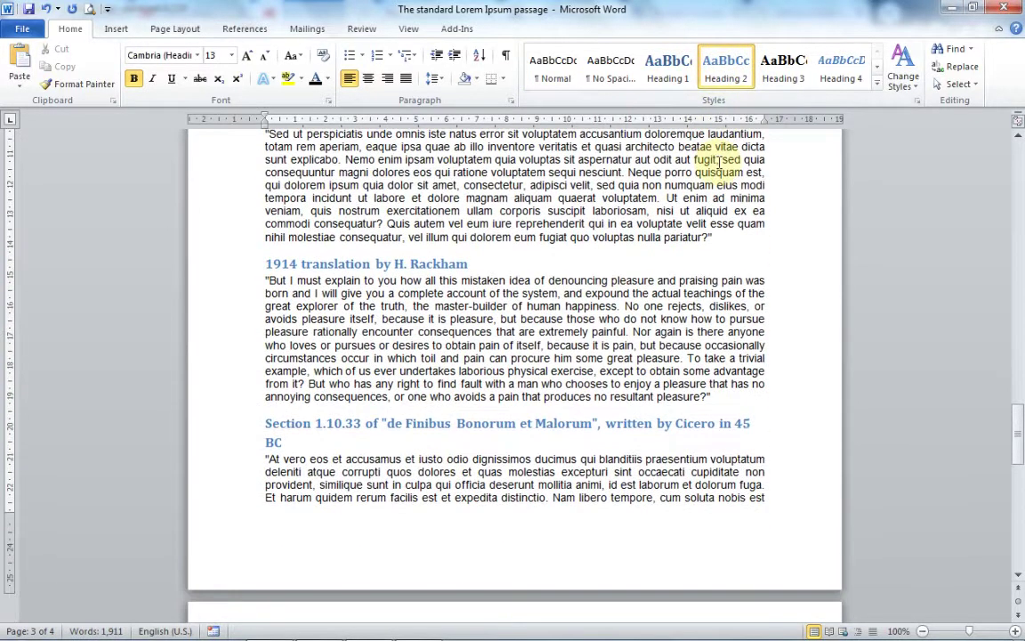
scroll(721, 159, down, 4)
scroll(719, 160, down, 2)
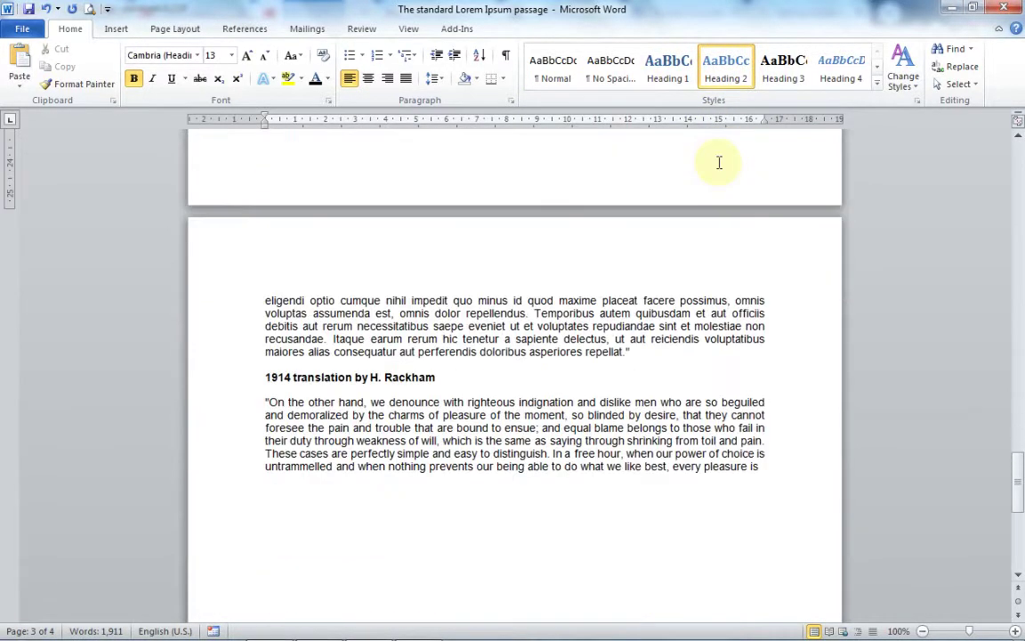
click(397, 376)
click(669, 76)
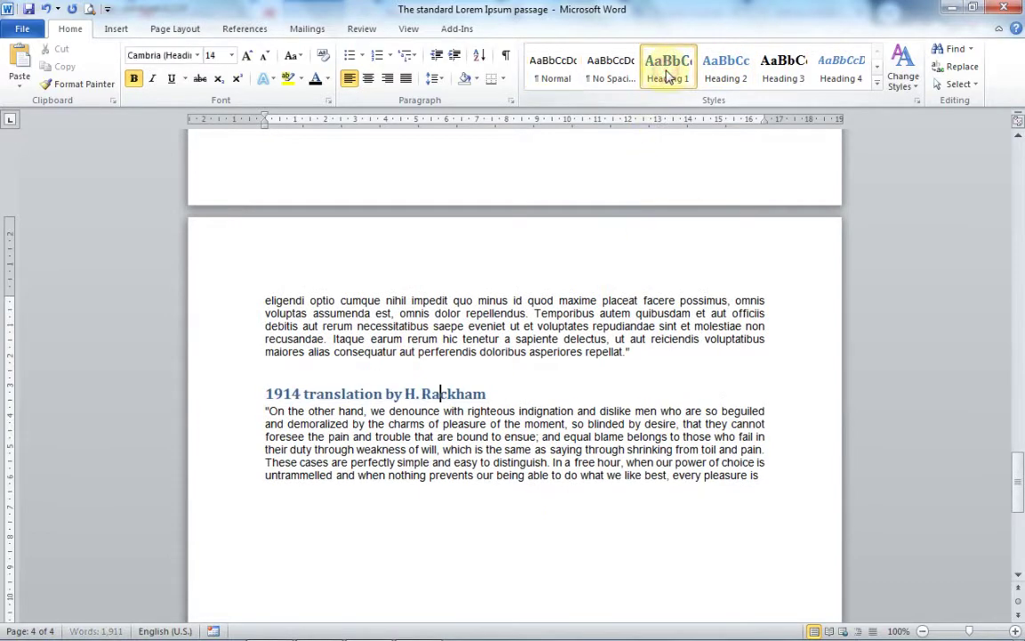
click(508, 437)
drag(1020, 481, 1020, 328)
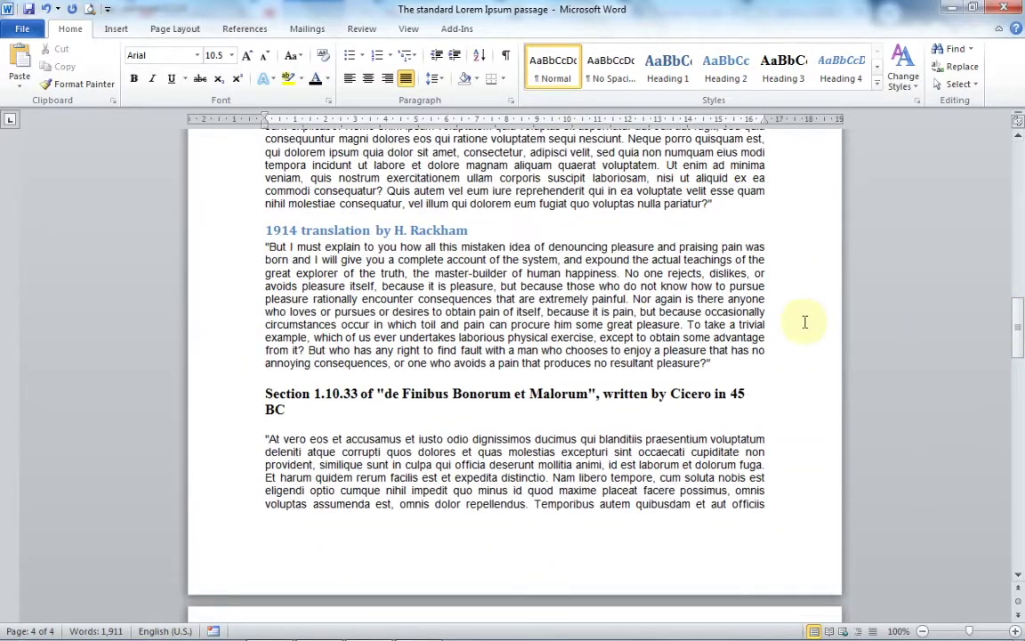
scroll(809, 322, up, 3)
scroll(814, 322, up, 2)
scroll(822, 325, up, 3)
scroll(727, 270, up, 3)
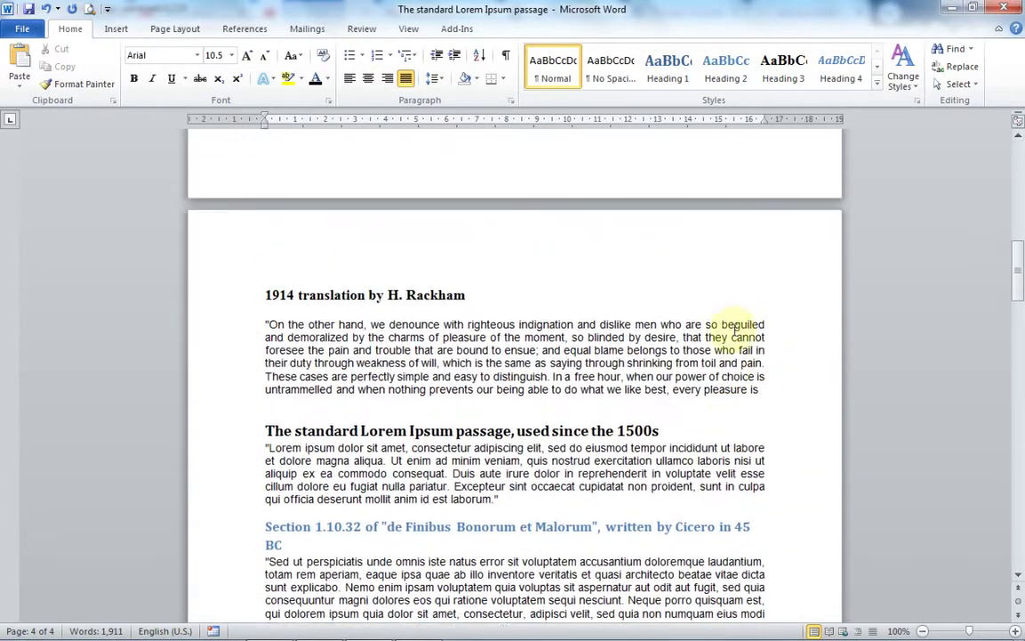
scroll(733, 338, up, 3)
scroll(817, 343, up, 3)
scroll(899, 369, up, 2)
scroll(899, 369, up, 2)
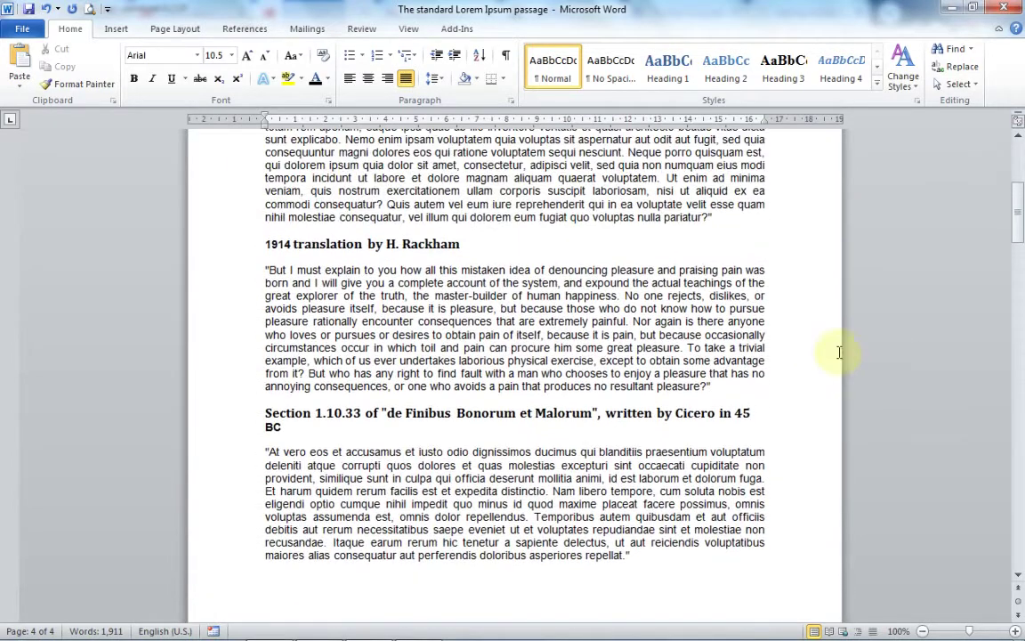
scroll(622, 323, up, 3)
scroll(394, 338, up, 2)
scroll(392, 336, up, 2)
scroll(392, 338, up, 2)
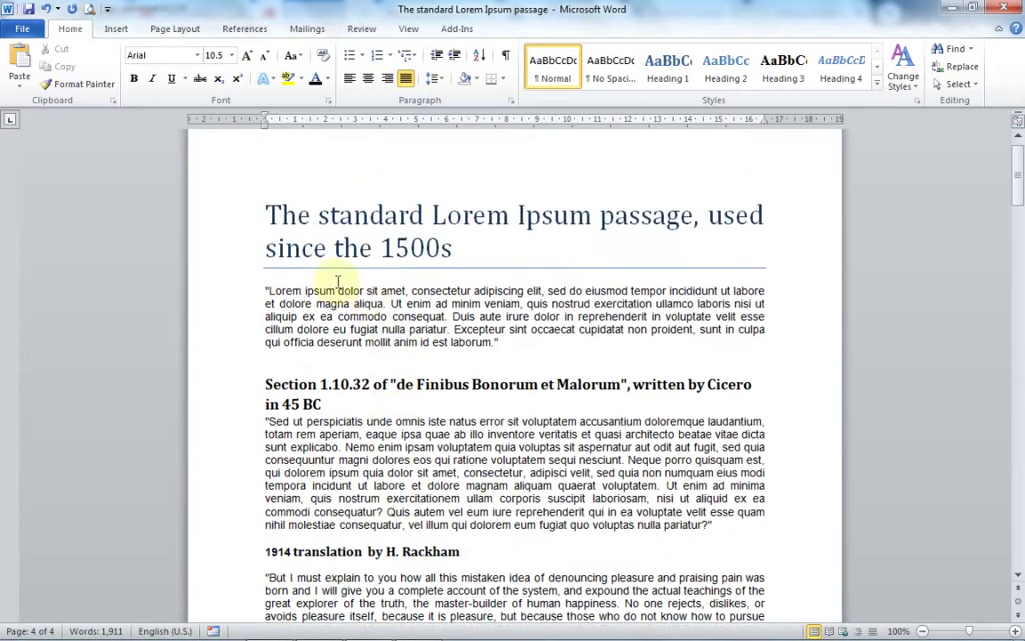
drag(267, 329, 377, 330)
drag(269, 385, 357, 406)
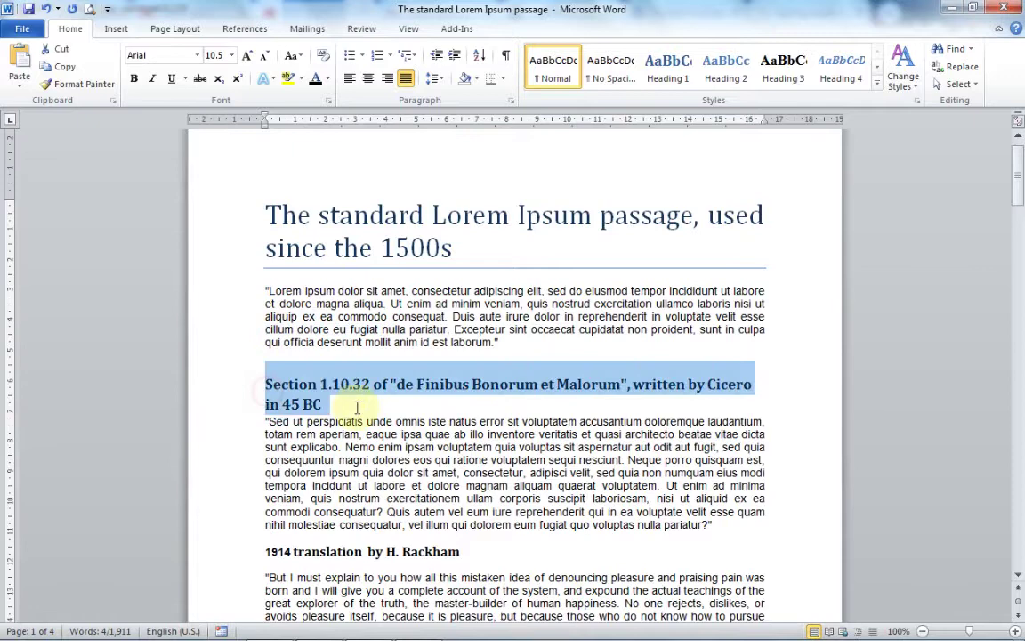
scroll(374, 449, down, 2)
click(380, 452)
scroll(382, 427, up, 3)
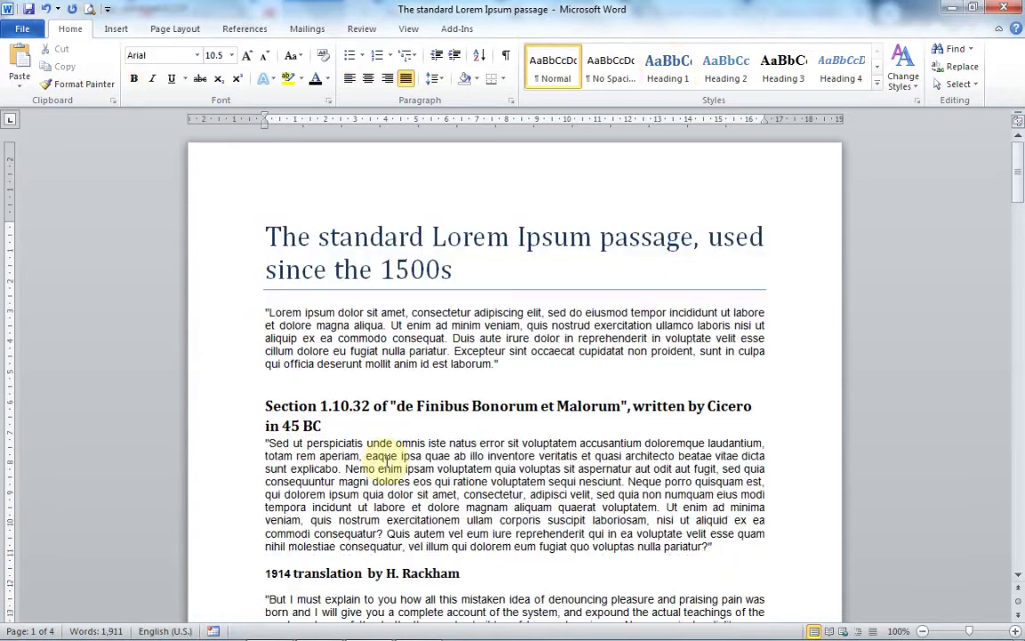
double_click(496, 193)
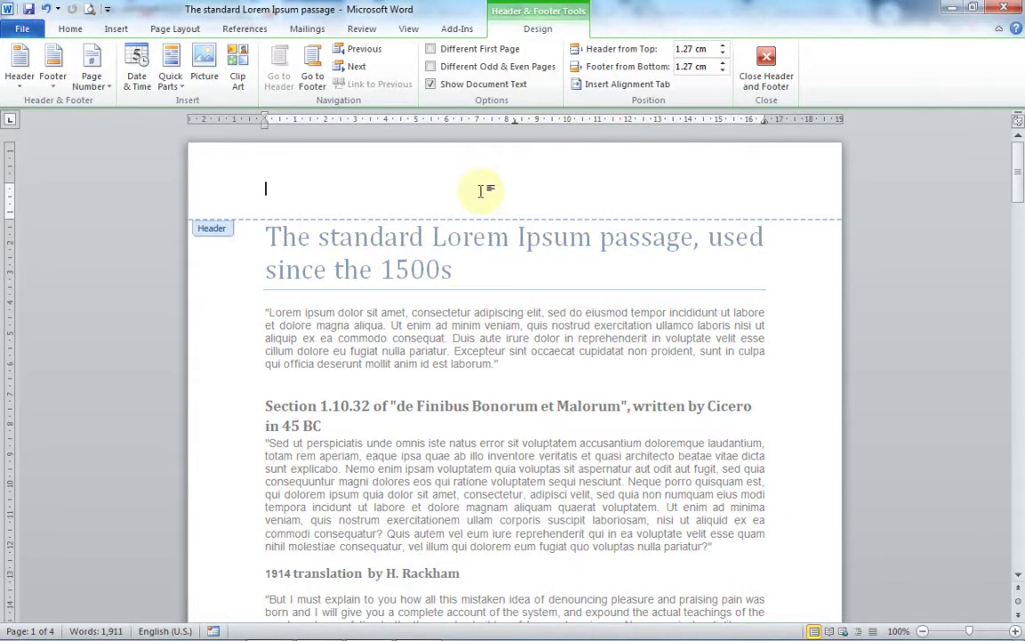
click(775, 60)
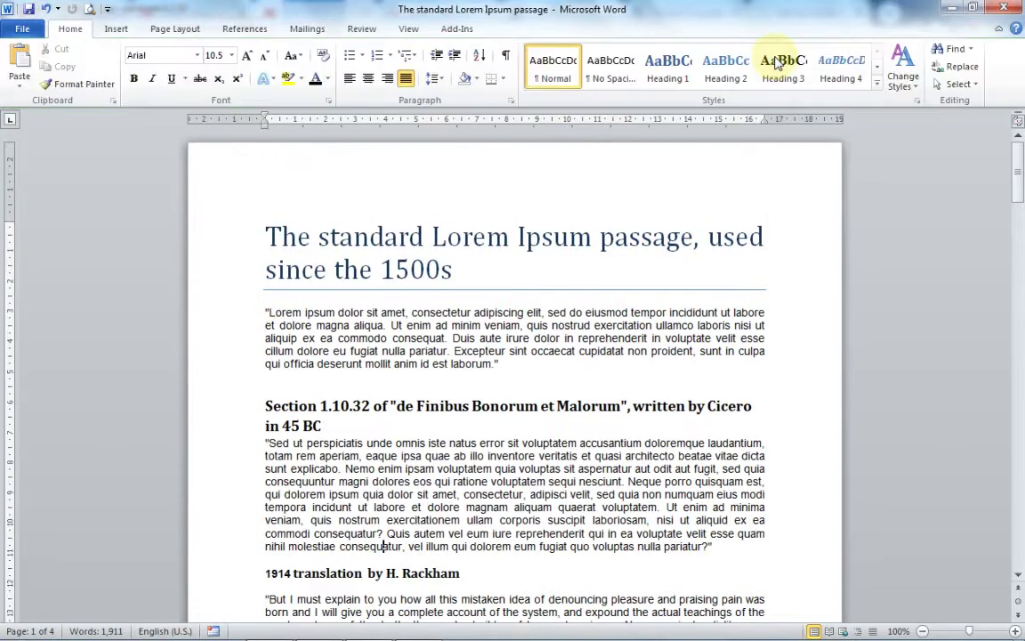
- Insert the Alphabet header and type 'Preparing for print' into its title field
click(117, 29)
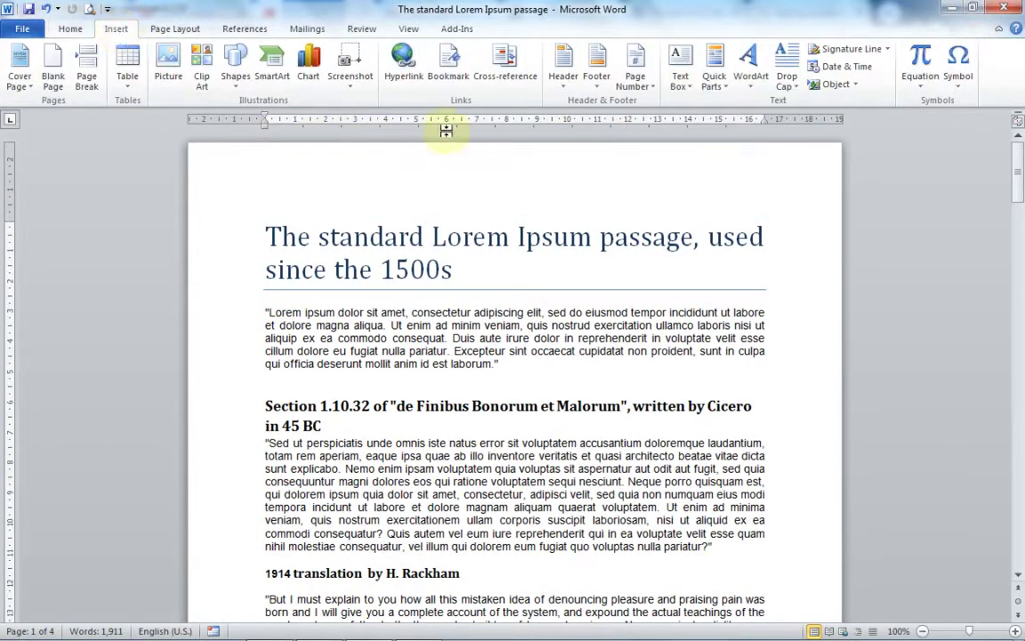
click(567, 91)
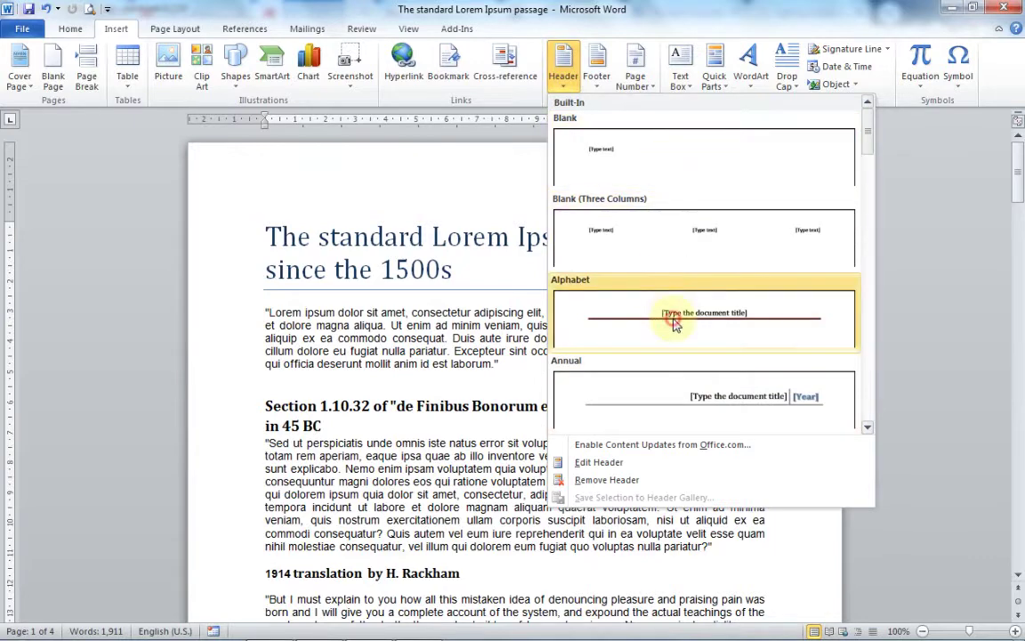
click(674, 326)
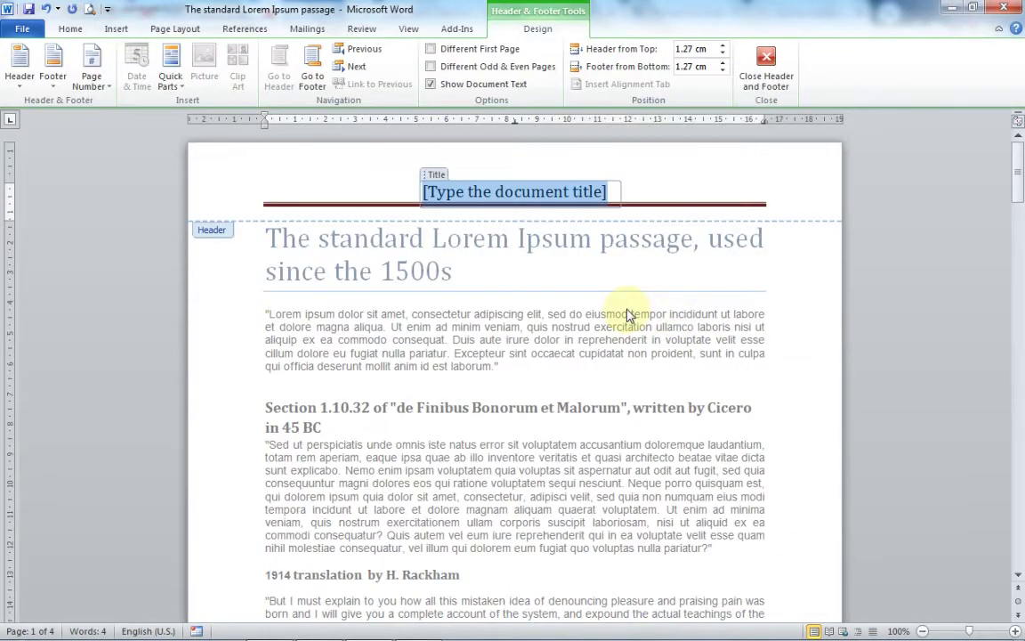
text(Prepar)
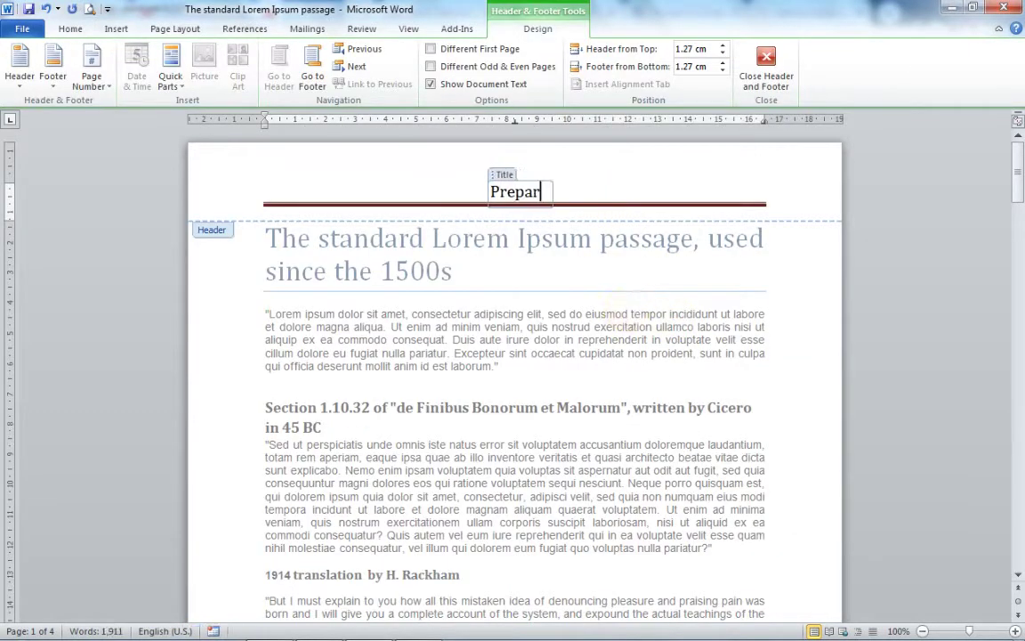
text(ing for pr)
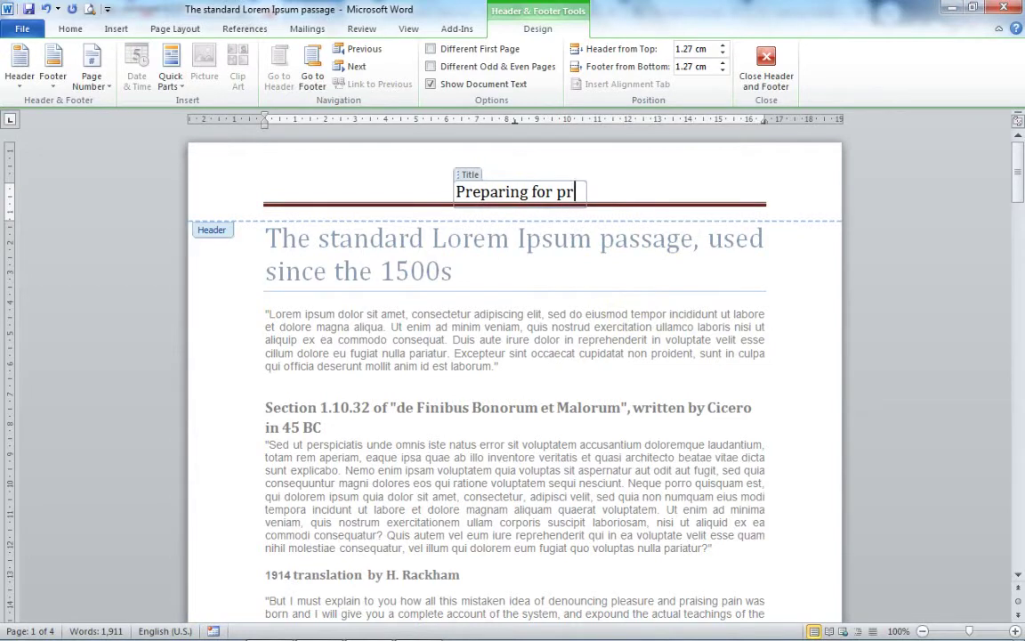
text(int)
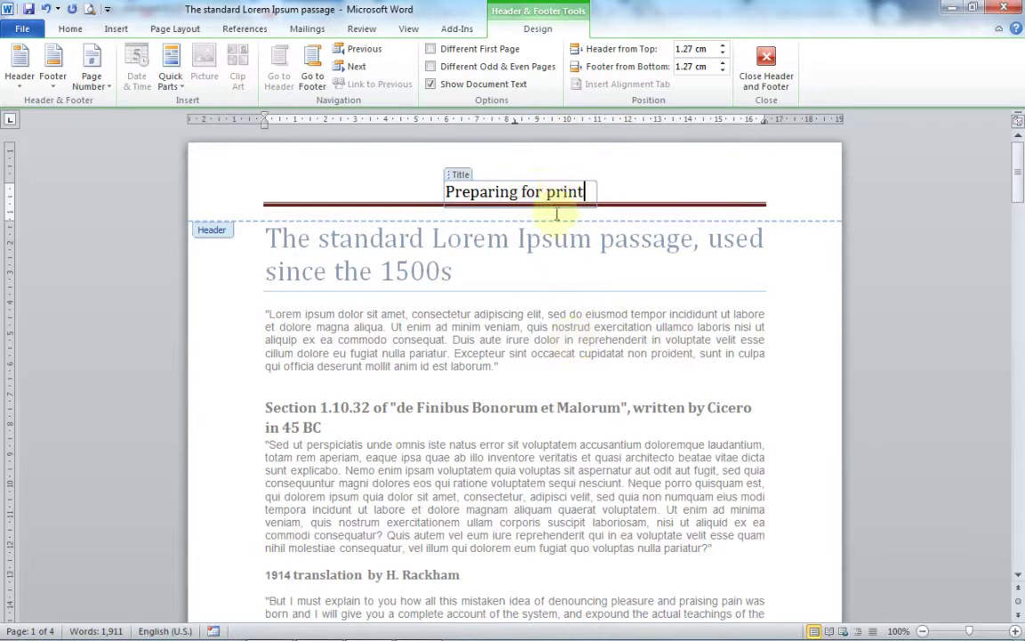
- Close header editing and scroll through the pages to check the 'Preparing for print' header
click(766, 68)
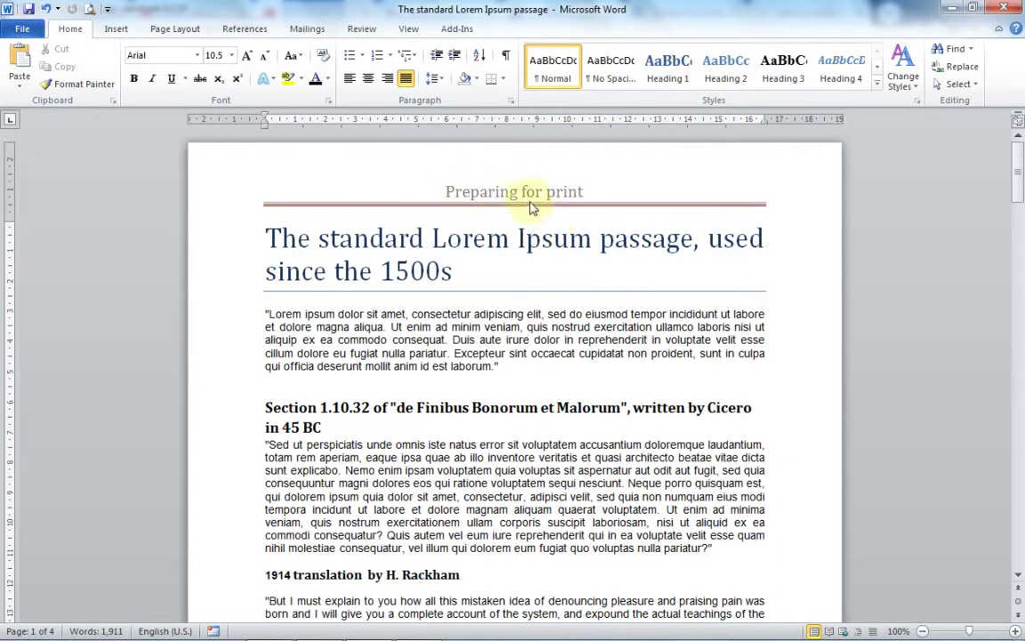
scroll(532, 213, down, 1)
scroll(532, 213, down, 2)
scroll(532, 214, down, 4)
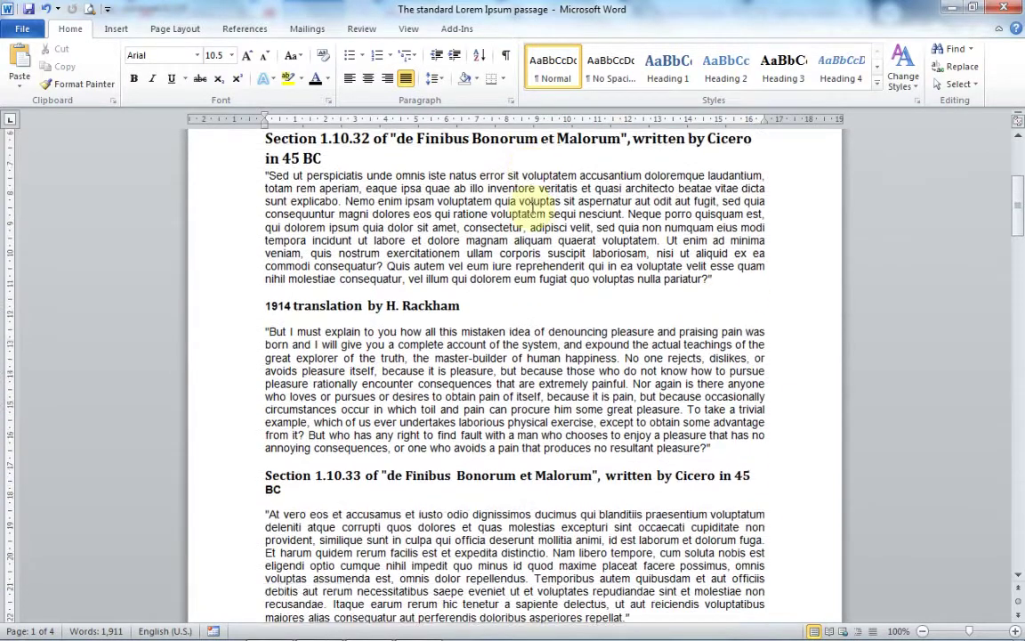
scroll(532, 213, down, 3)
scroll(532, 214, down, 3)
scroll(520, 258, down, 3)
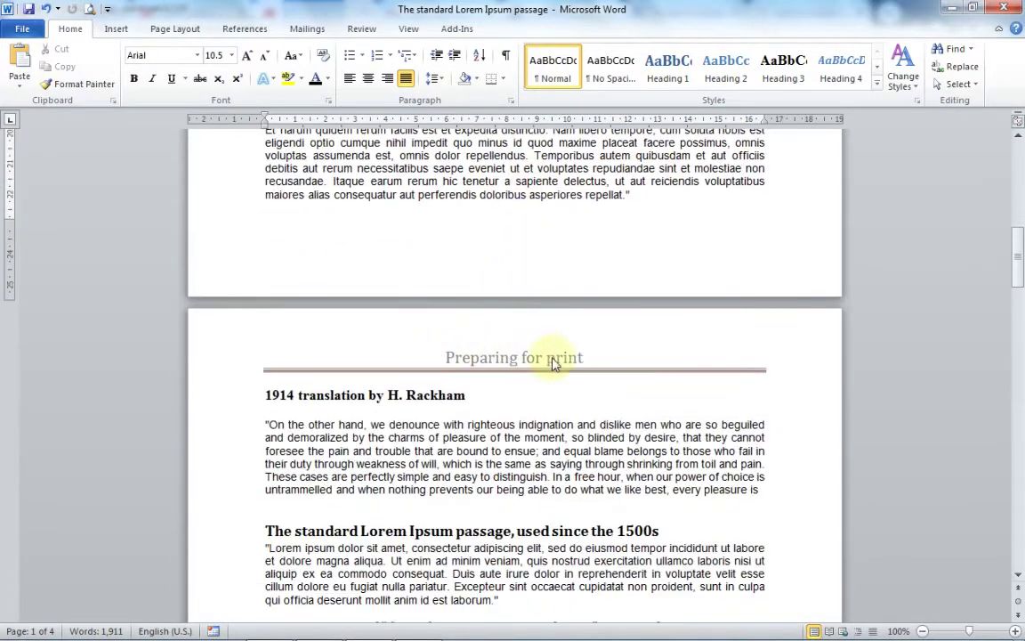
scroll(582, 363, down, 2)
scroll(582, 365, down, 3)
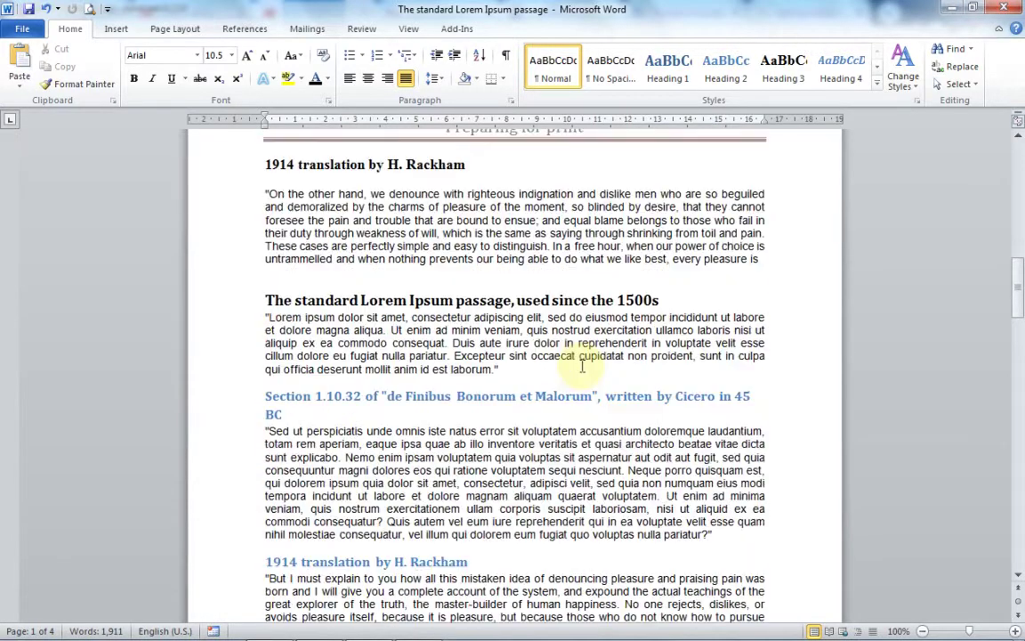
scroll(582, 366, down, 2)
scroll(582, 371, down, 3)
scroll(583, 378, down, 5)
scroll(584, 387, down, 4)
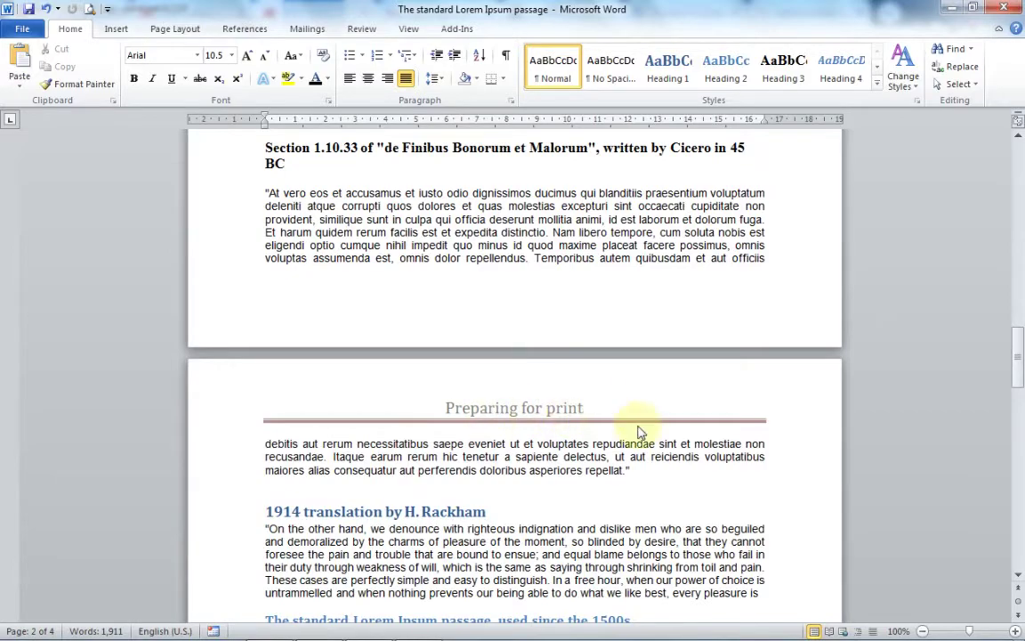
mouse_move(1018, 366)
mouse_down()
mouse_move(1021, 308)
mouse_move(1007, 269)
mouse_up()
scroll(830, 332, up, 4)
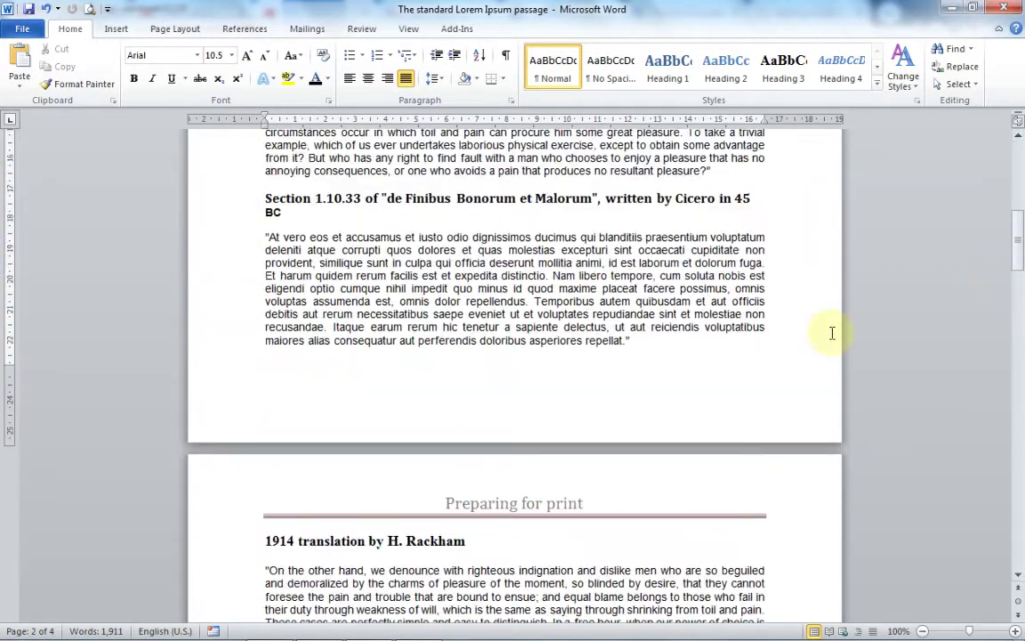
scroll(811, 337, up, 7)
scroll(812, 336, up, 3)
scroll(746, 339, up, 2)
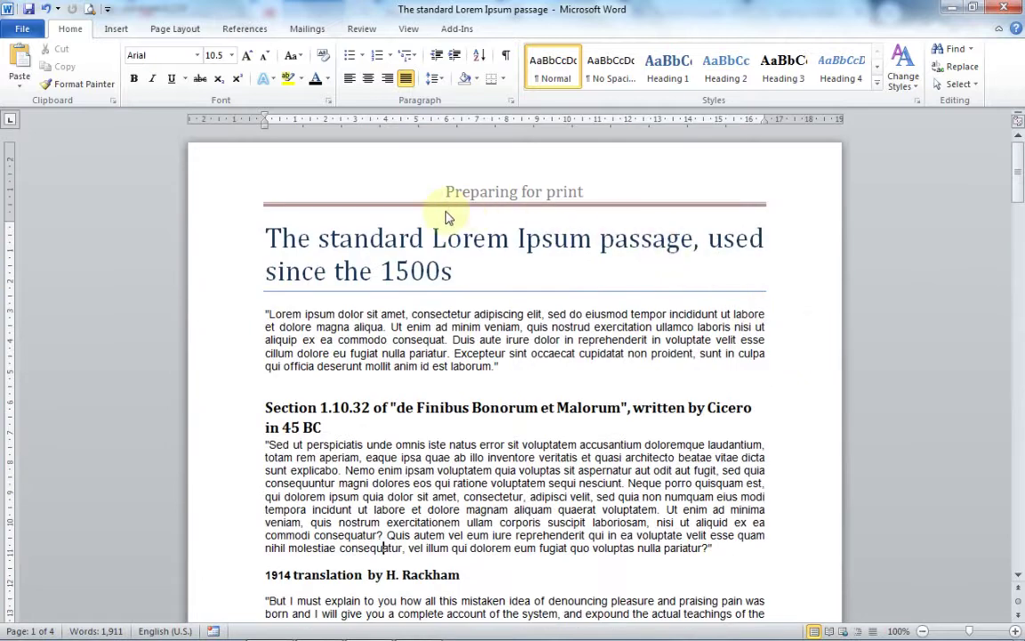
- Reopen the header and colour the 'Preparing for print' text dark red
double_click(514, 193)
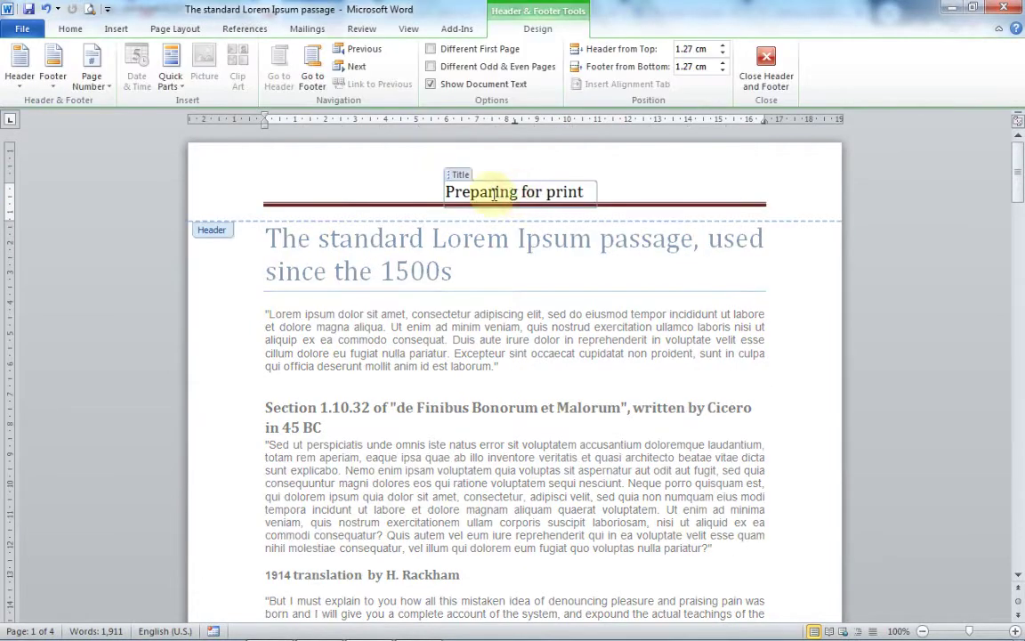
drag(450, 193, 559, 238)
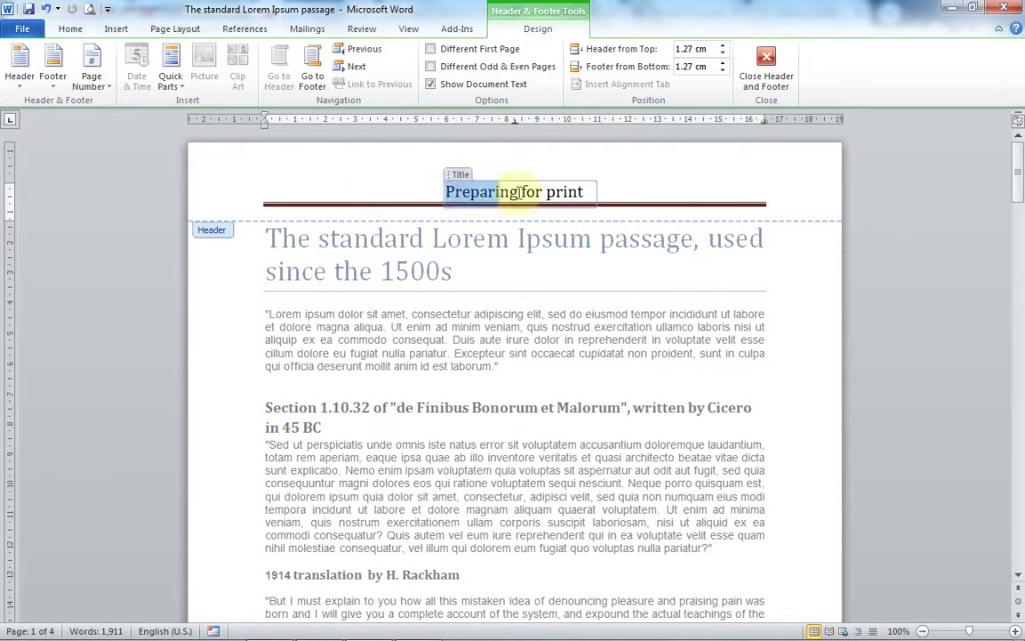
click(79, 30)
click(328, 79)
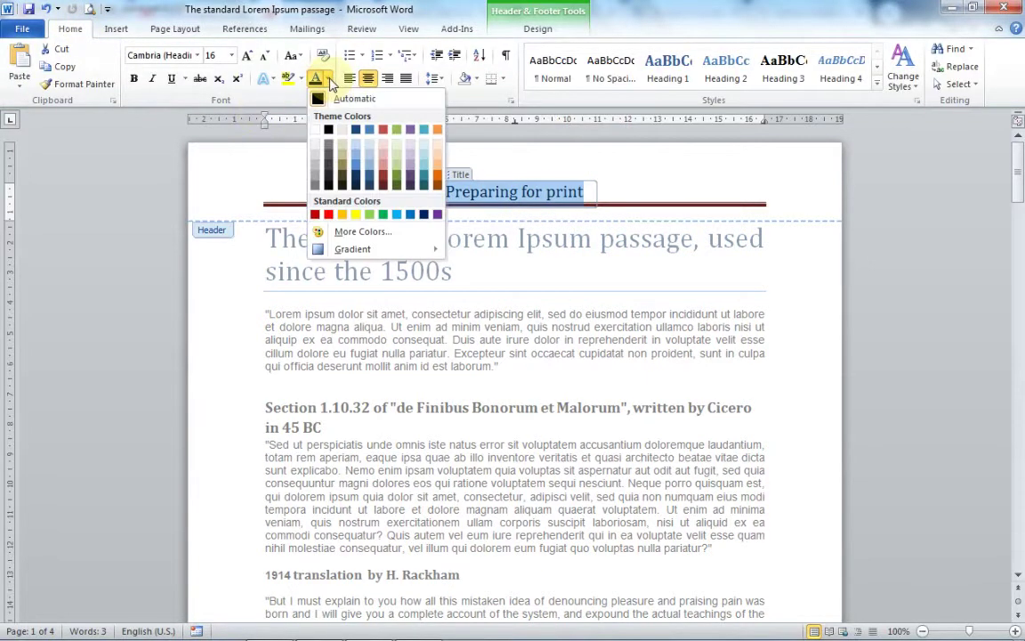
click(314, 215)
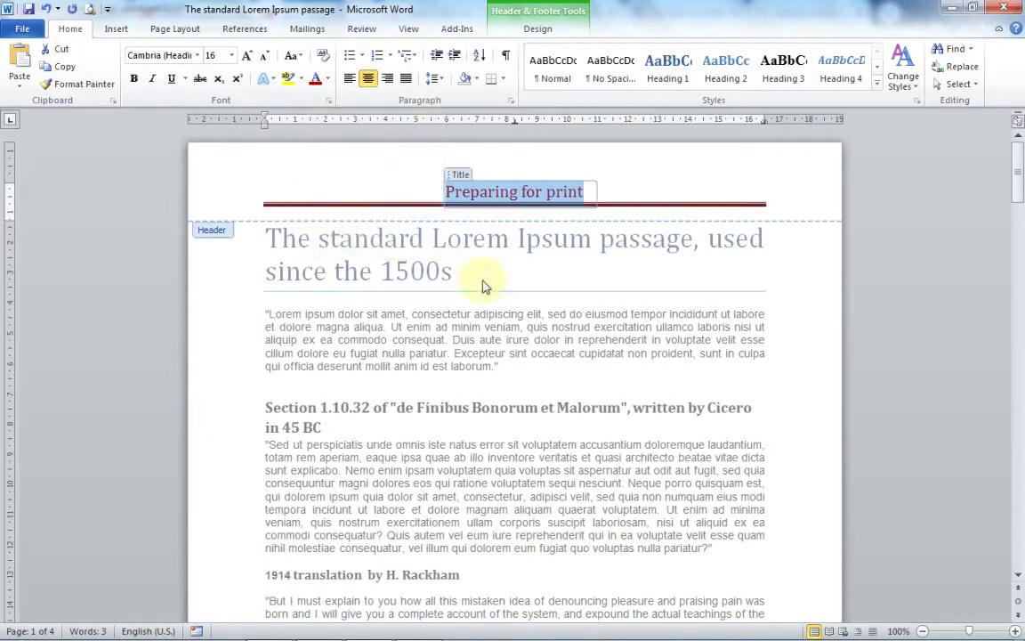
- Close the header and footer and scroll through the document to review it
click(552, 31)
click(785, 59)
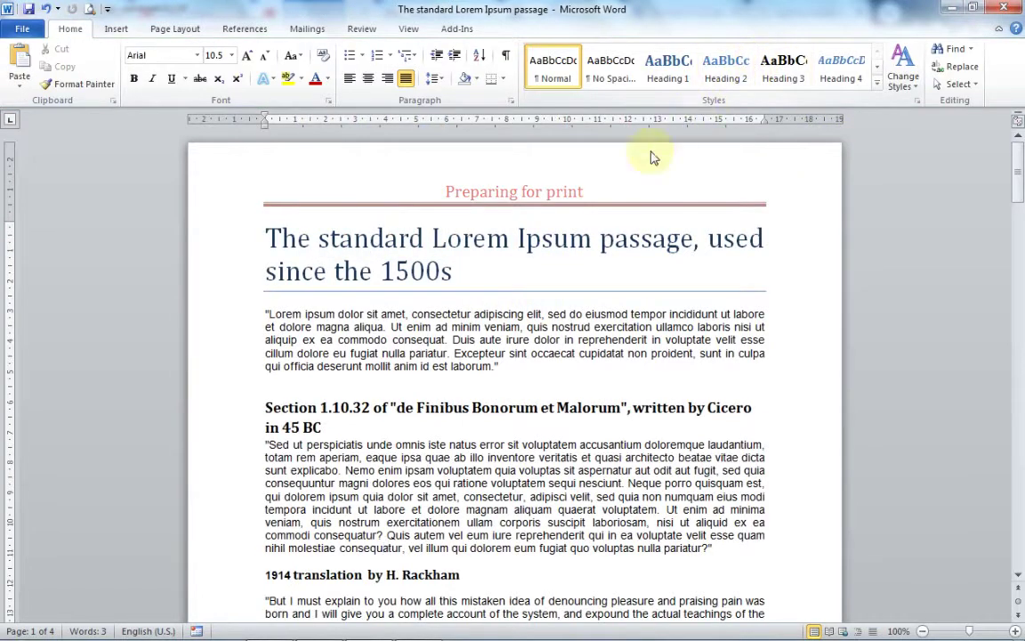
click(570, 238)
scroll(605, 227, down, 2)
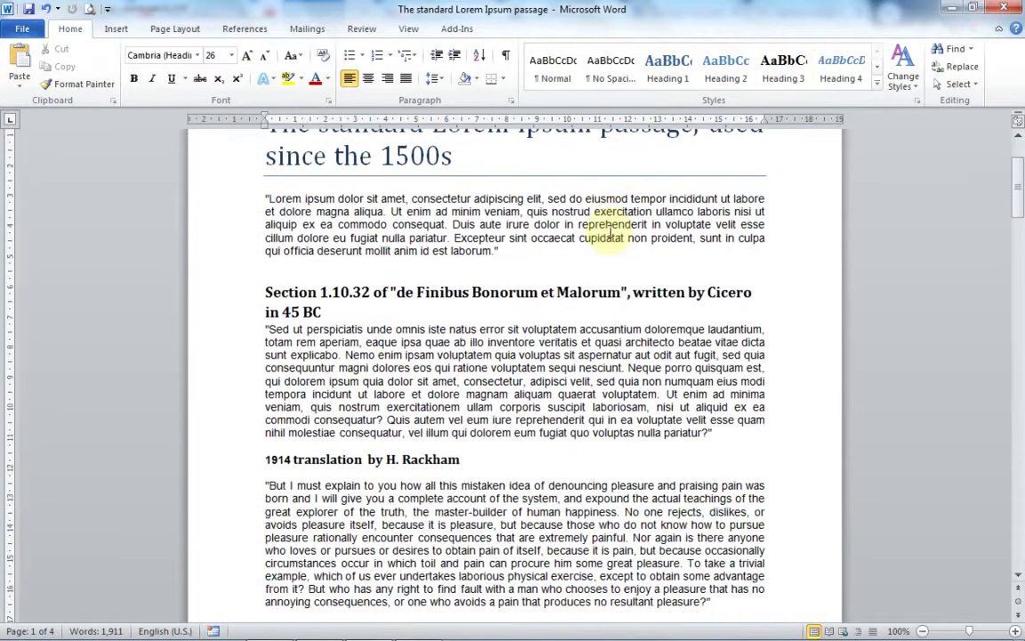
scroll(608, 236, down, 10)
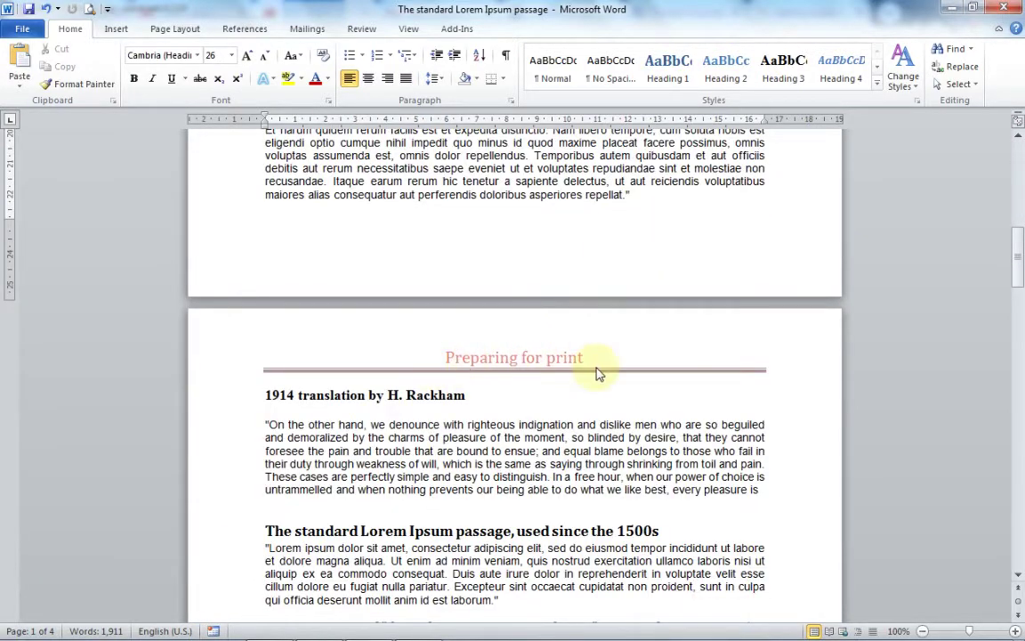
scroll(623, 356, up, 4)
scroll(685, 320, up, 5)
scroll(623, 320, up, 6)
scroll(569, 267, up, 1)
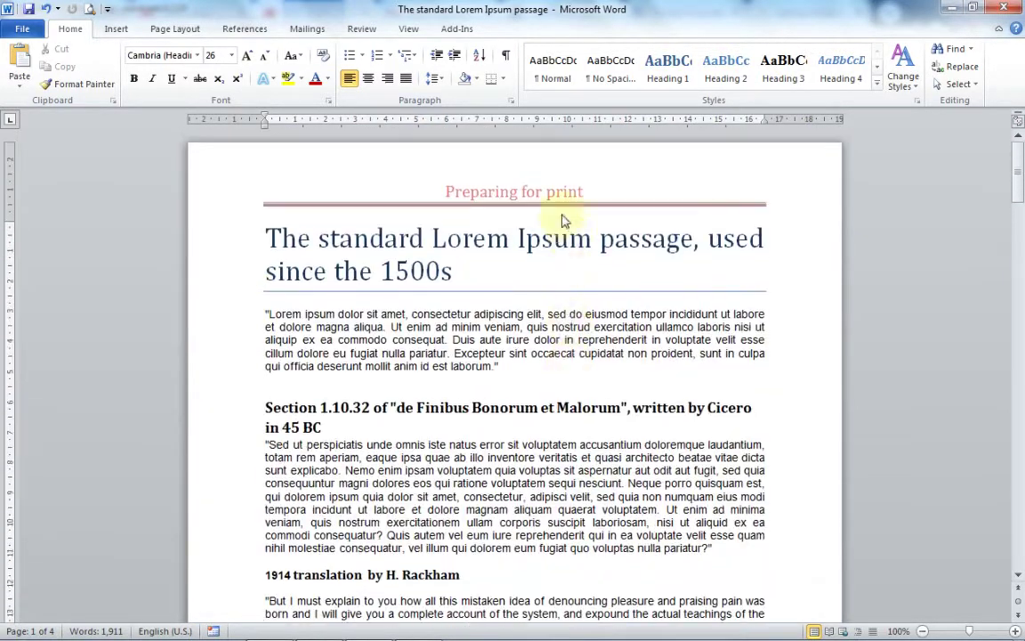
- Insert a plain page number at the bottom right of the page footer
click(113, 31)
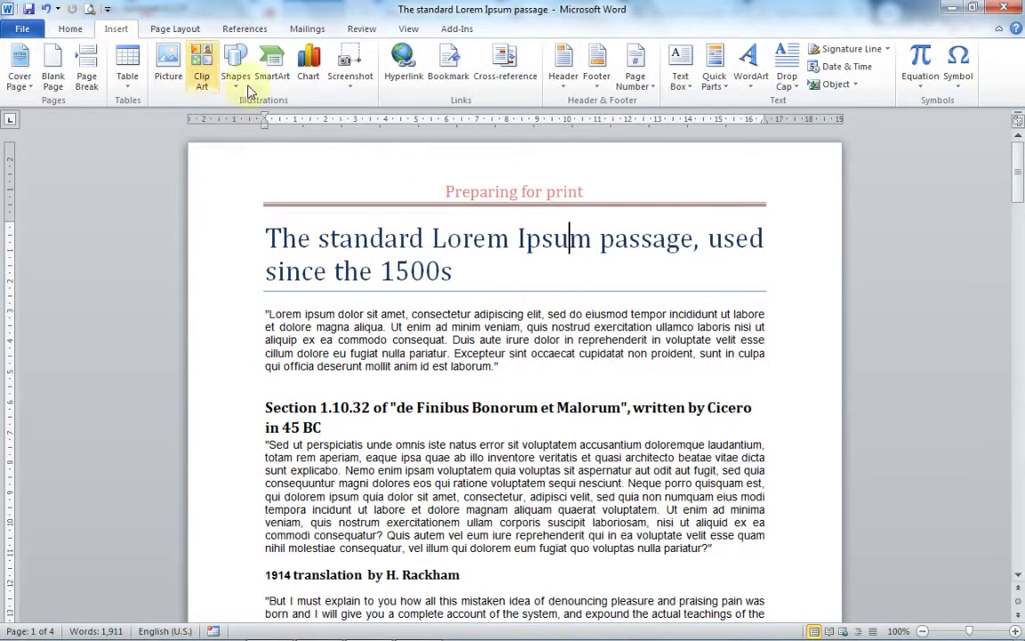
click(652, 89)
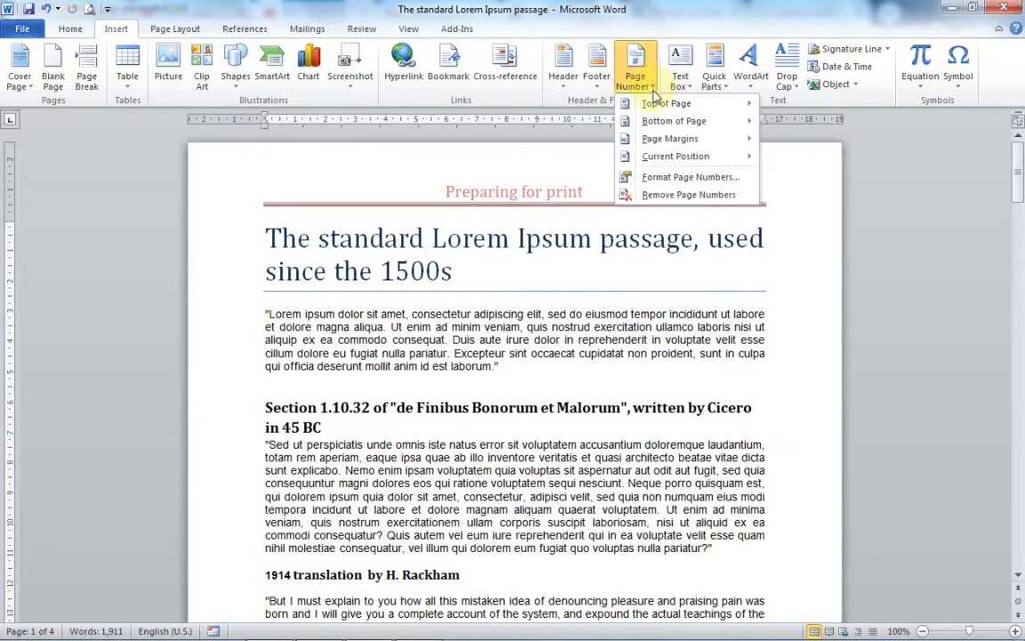
mouse_move(654, 105)
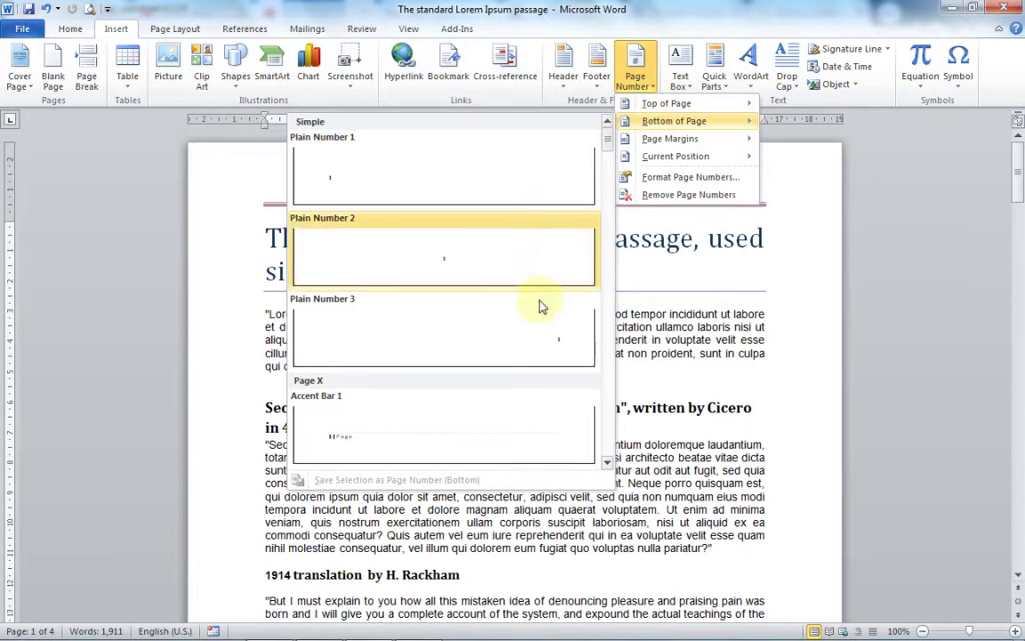
click(531, 334)
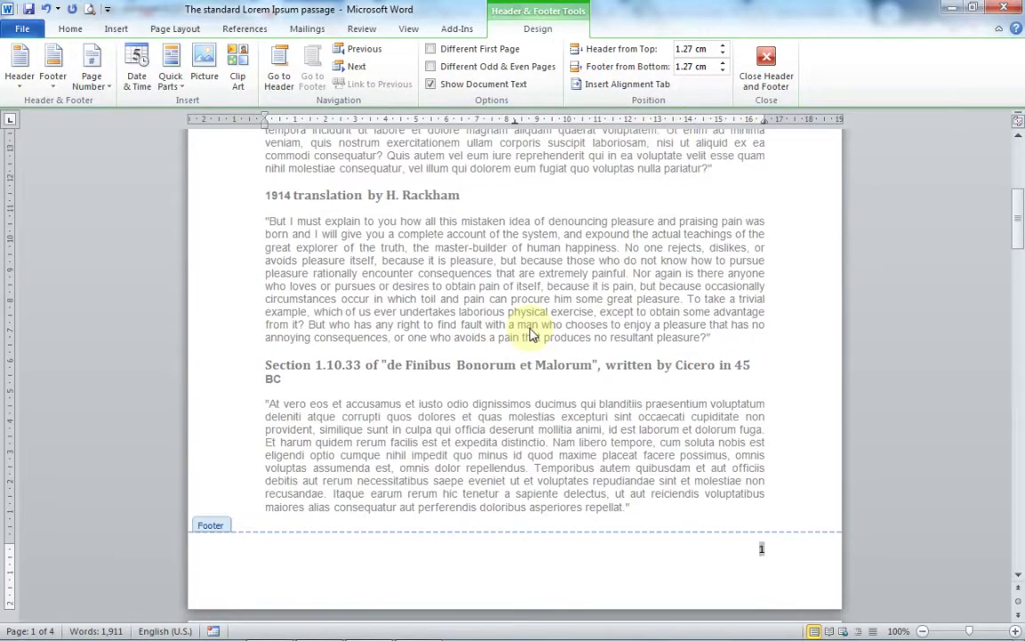
- Make the footer page number 12 pt bold, then close footer editing to return to page 1
click(738, 562)
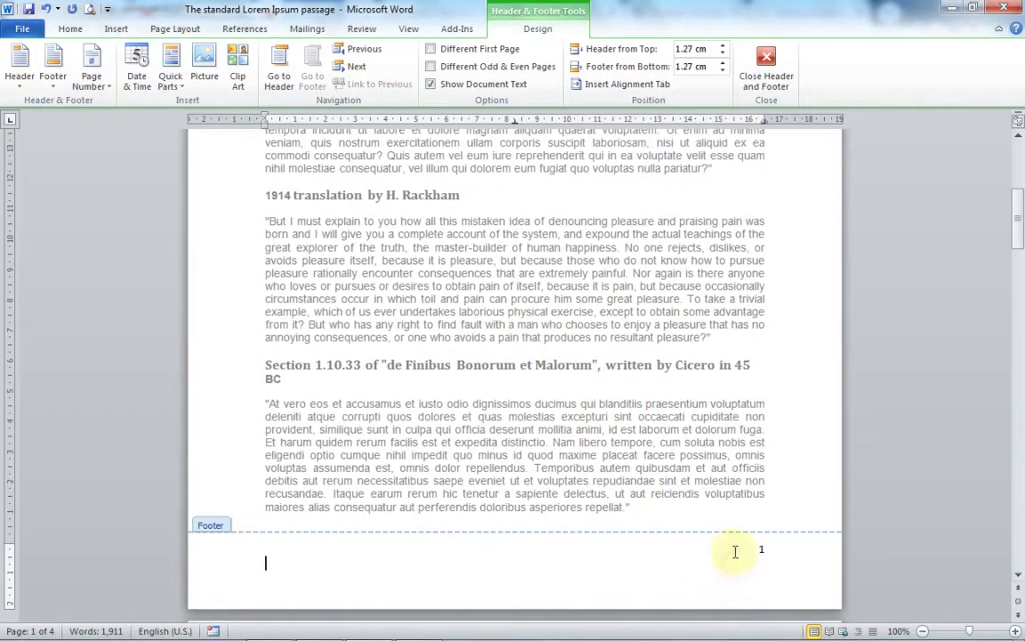
double_click(761, 549)
click(74, 30)
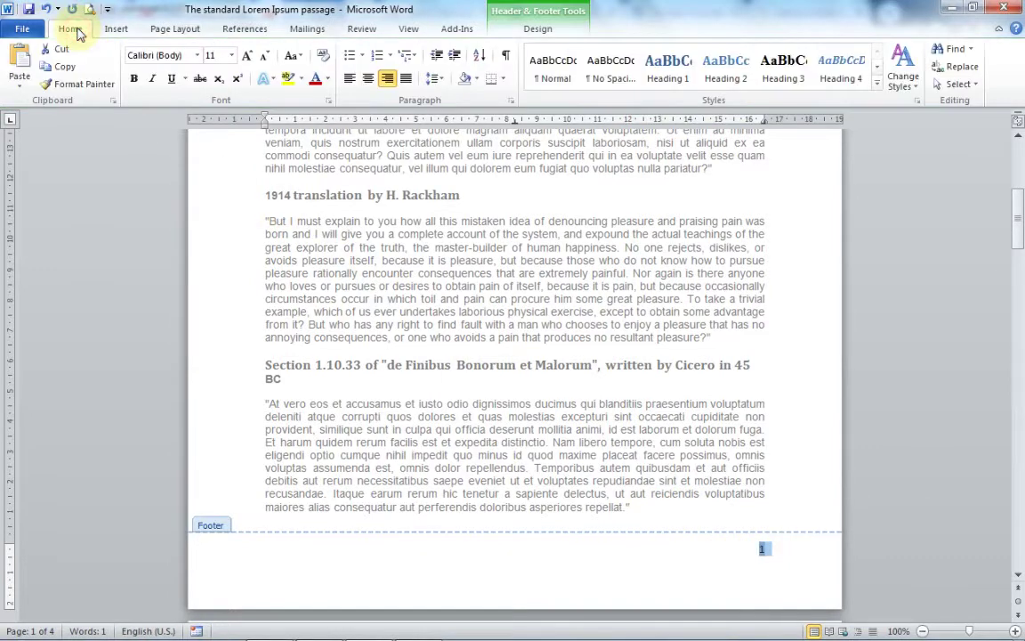
click(231, 55)
click(213, 127)
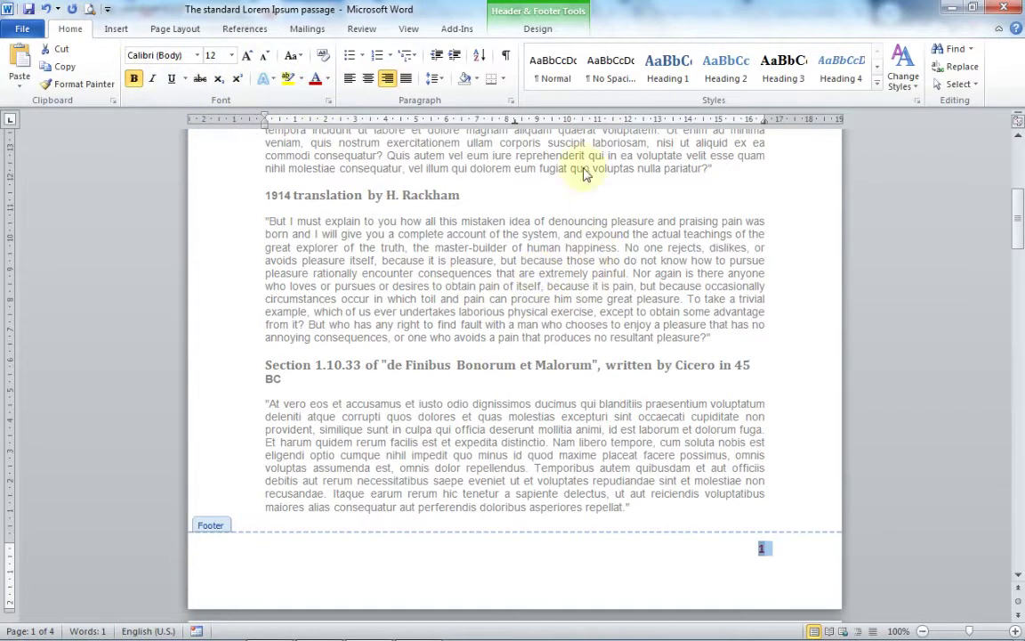
click(549, 36)
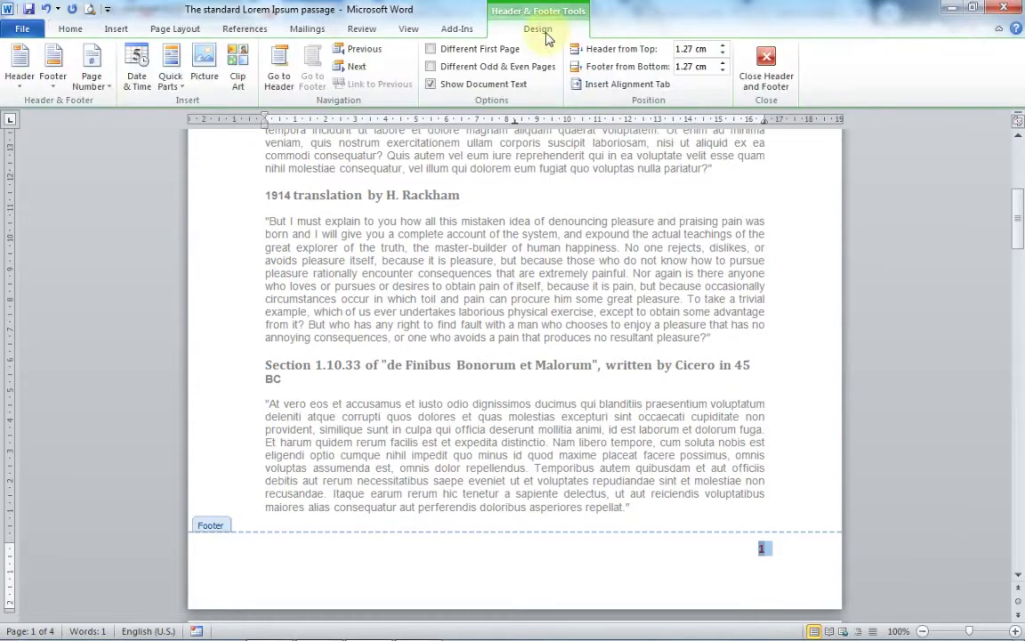
click(761, 73)
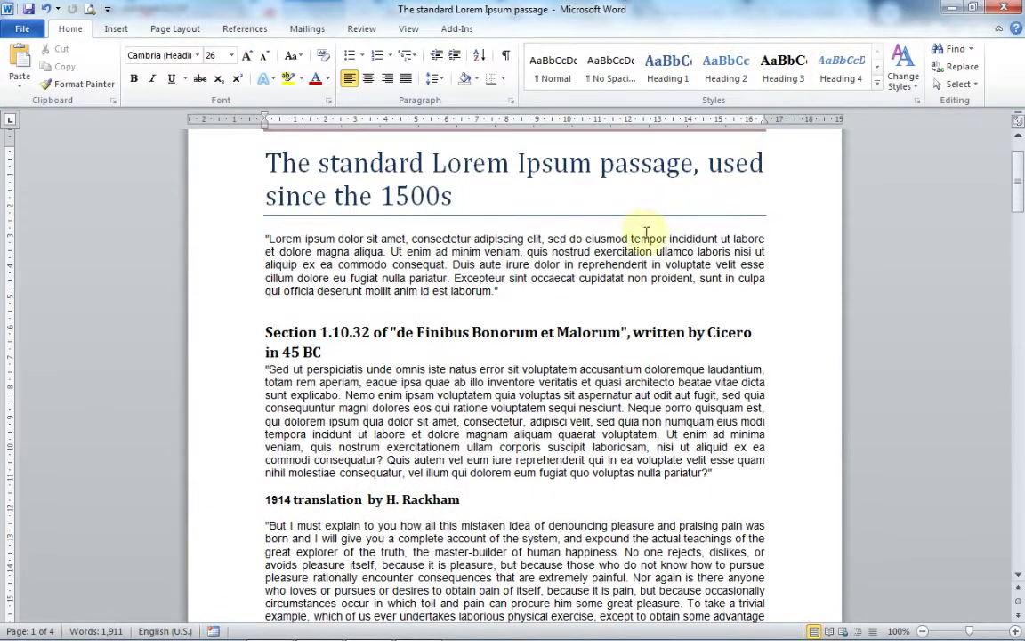
scroll(636, 236, down, 2)
scroll(681, 327, down, 5)
scroll(721, 377, down, 3)
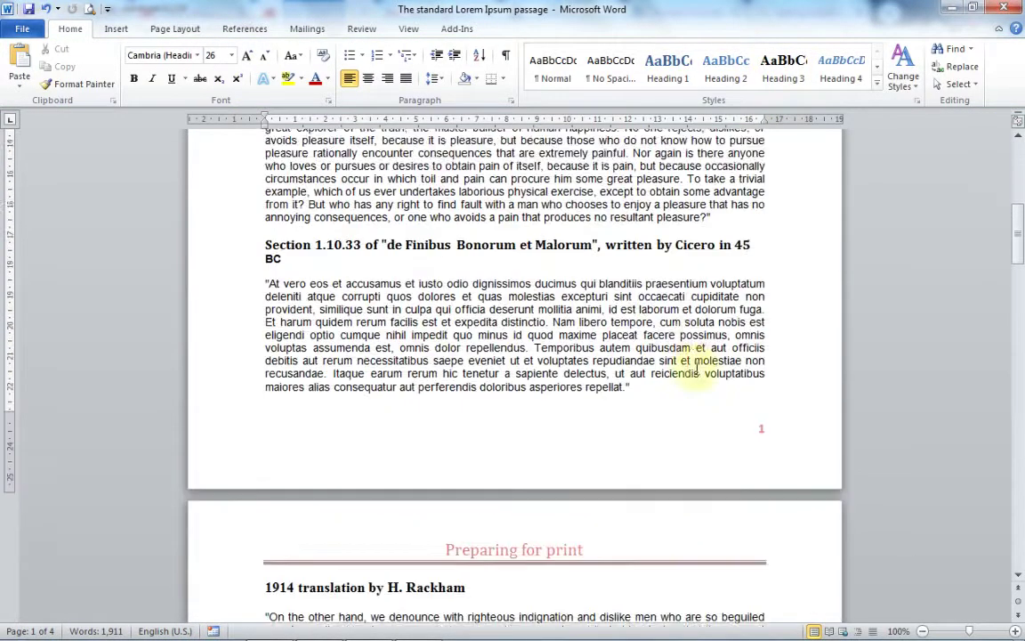
scroll(742, 340, down, 4)
scroll(762, 365, down, 5)
scroll(758, 366, down, 4)
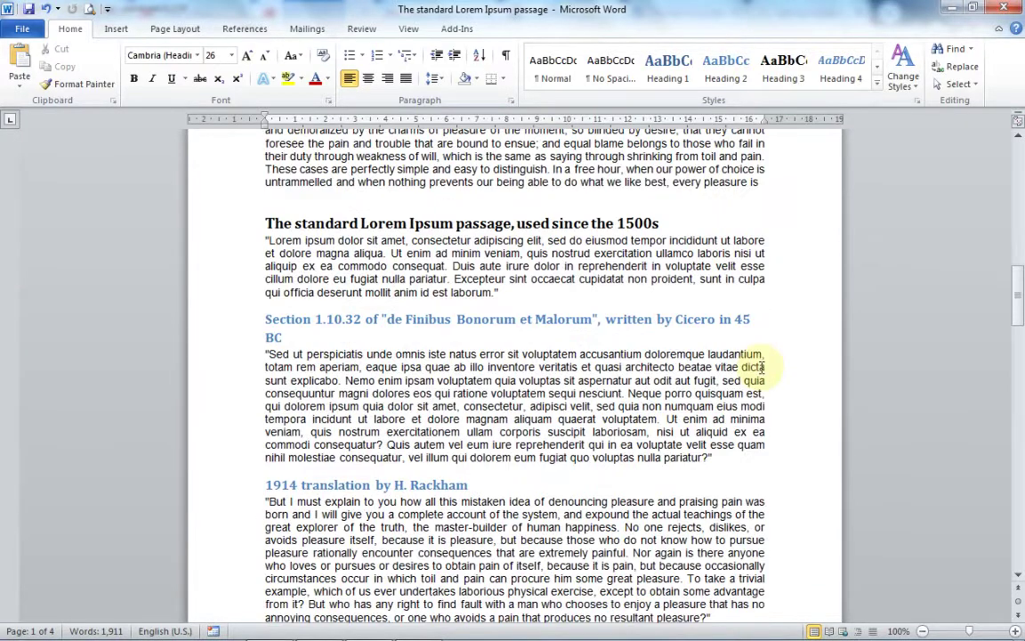
scroll(757, 366, down, 5)
scroll(763, 365, down, 4)
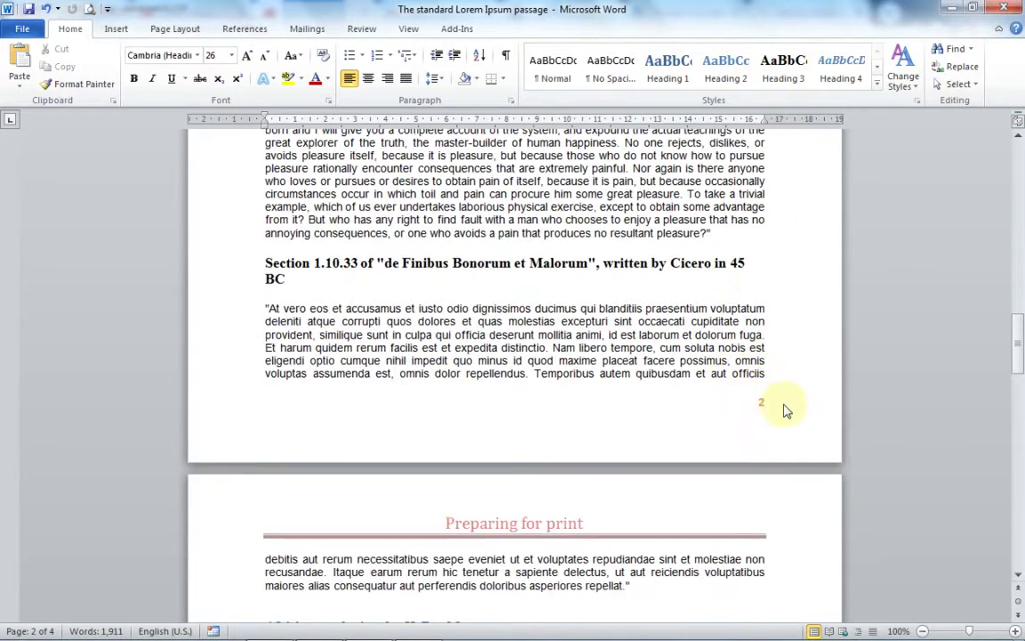
scroll(749, 422, down, 3)
scroll(743, 424, down, 4)
scroll(750, 416, down, 5)
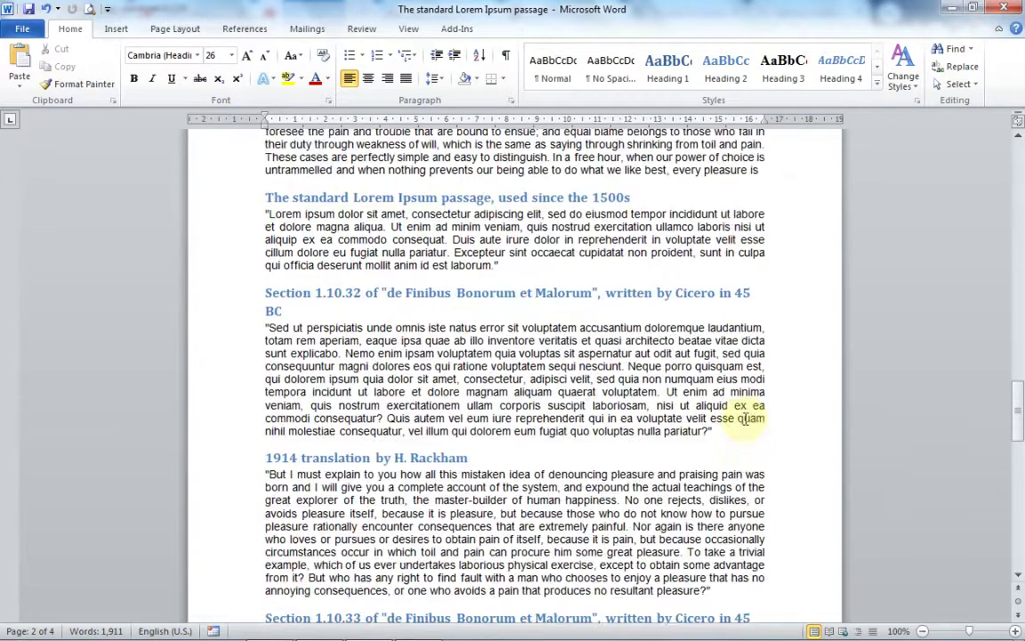
scroll(746, 424, down, 5)
scroll(738, 430, down, 3)
scroll(762, 419, down, 3)
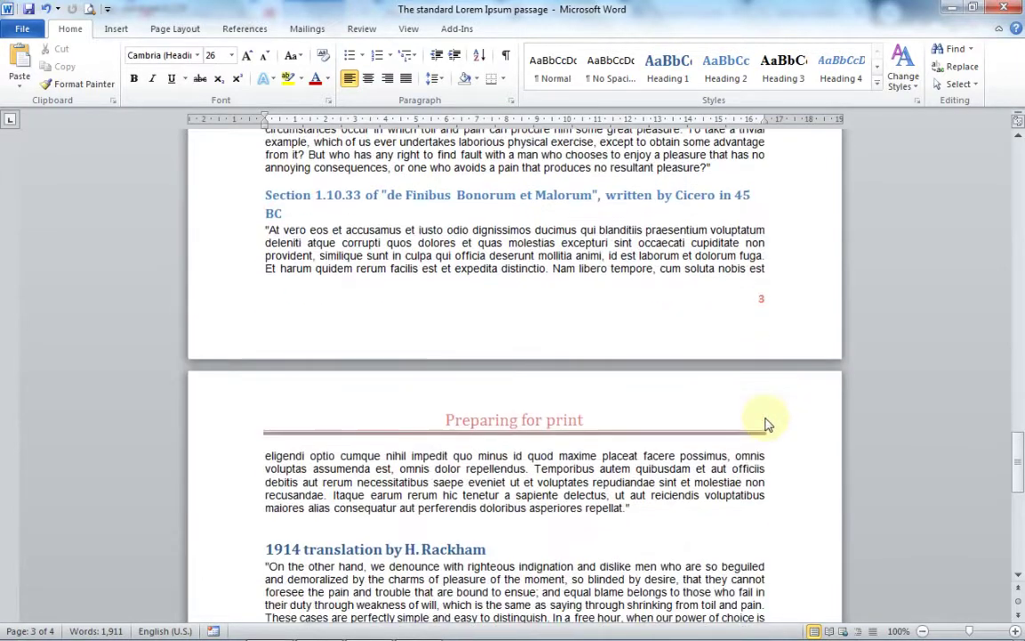
scroll(766, 417, down, 6)
scroll(763, 416, down, 7)
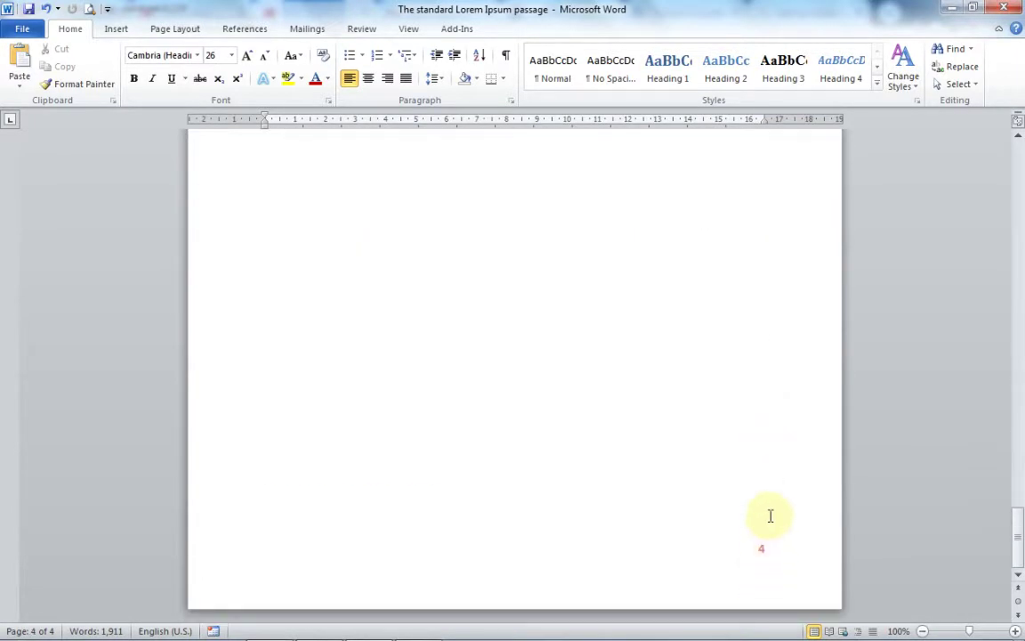
scroll(770, 515, up, 9)
scroll(771, 508, up, 4)
scroll(773, 478, up, 7)
scroll(774, 477, up, 4)
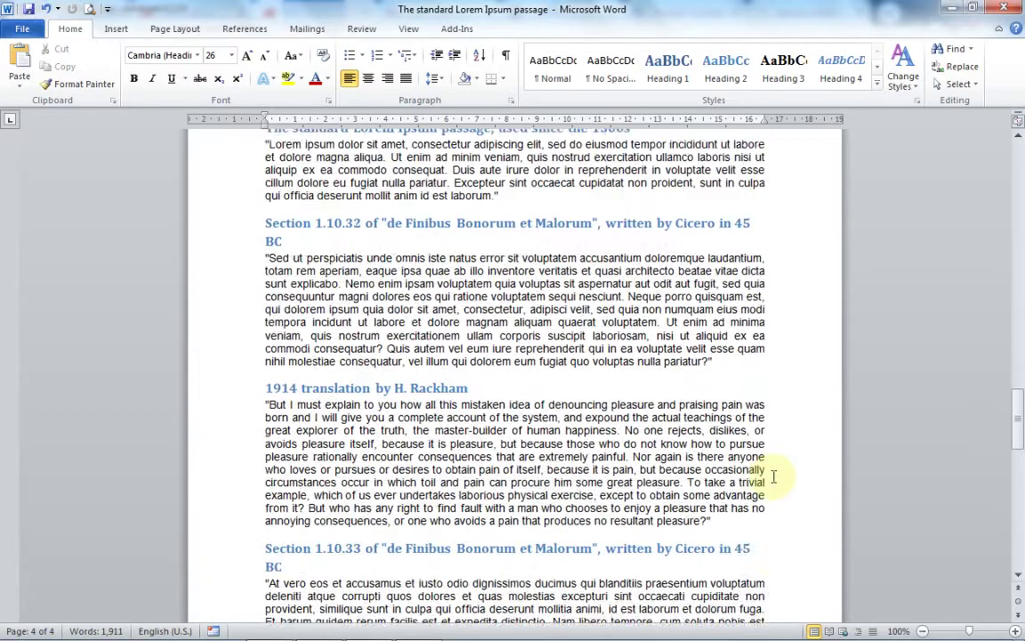
scroll(774, 478, up, 8)
scroll(774, 478, up, 4)
scroll(775, 458, up, 7)
scroll(774, 455, up, 3)
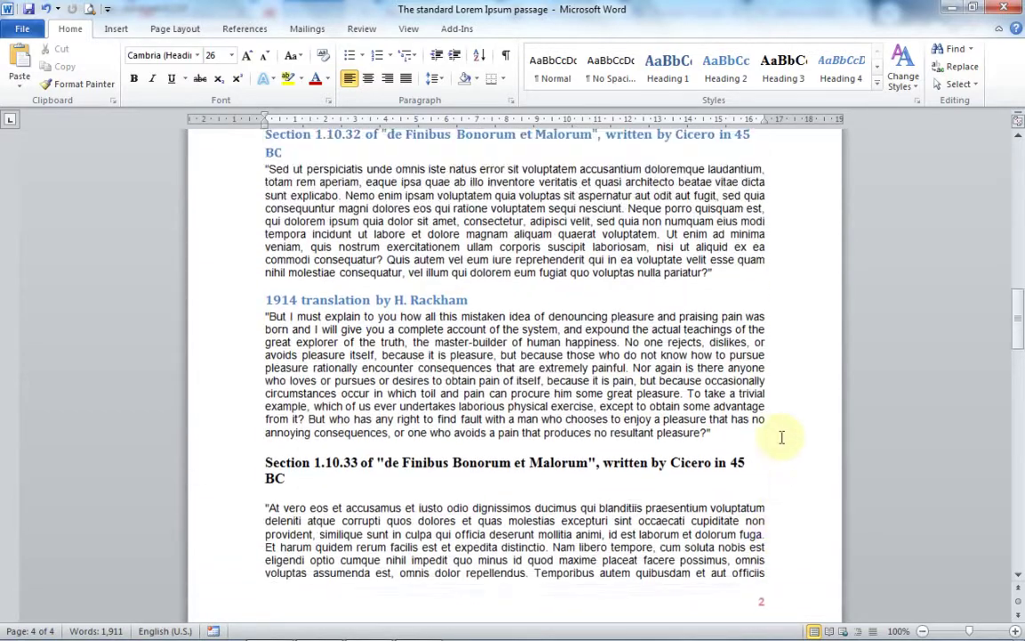
scroll(780, 435, up, 5)
scroll(780, 436, up, 3)
scroll(781, 437, up, 2)
scroll(782, 437, up, 3)
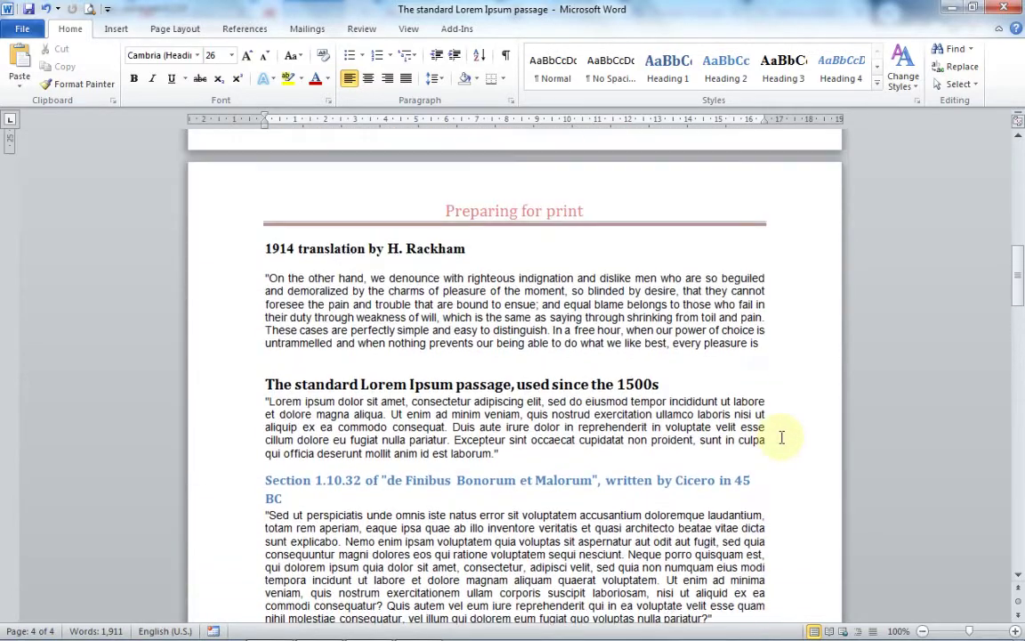
scroll(781, 437, up, 4)
scroll(781, 437, up, 6)
scroll(781, 437, up, 4)
scroll(781, 437, up, 2)
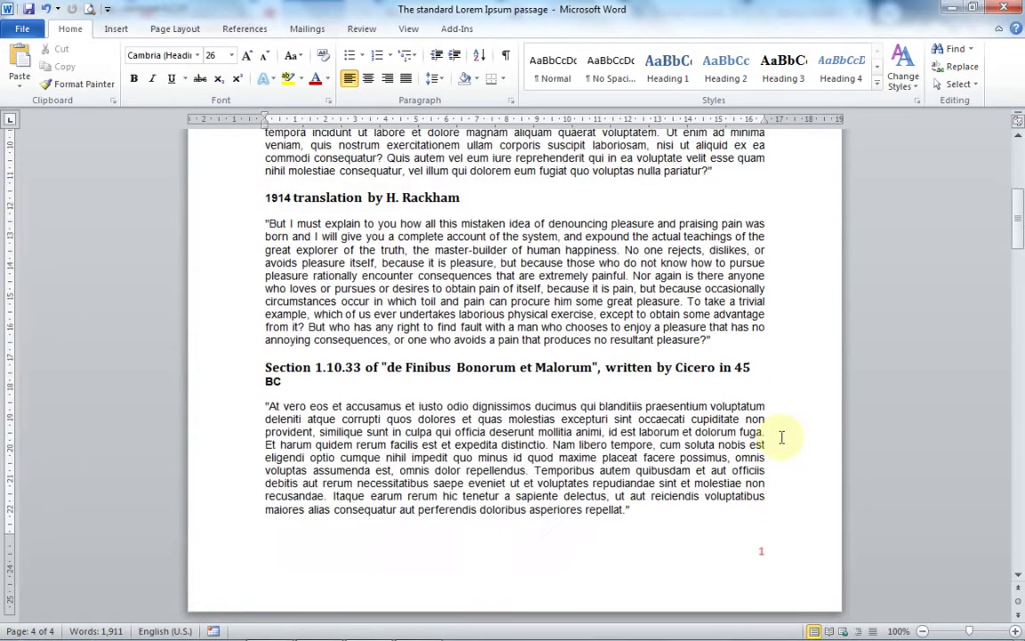
scroll(780, 440, up, 1)
scroll(757, 480, down, 2)
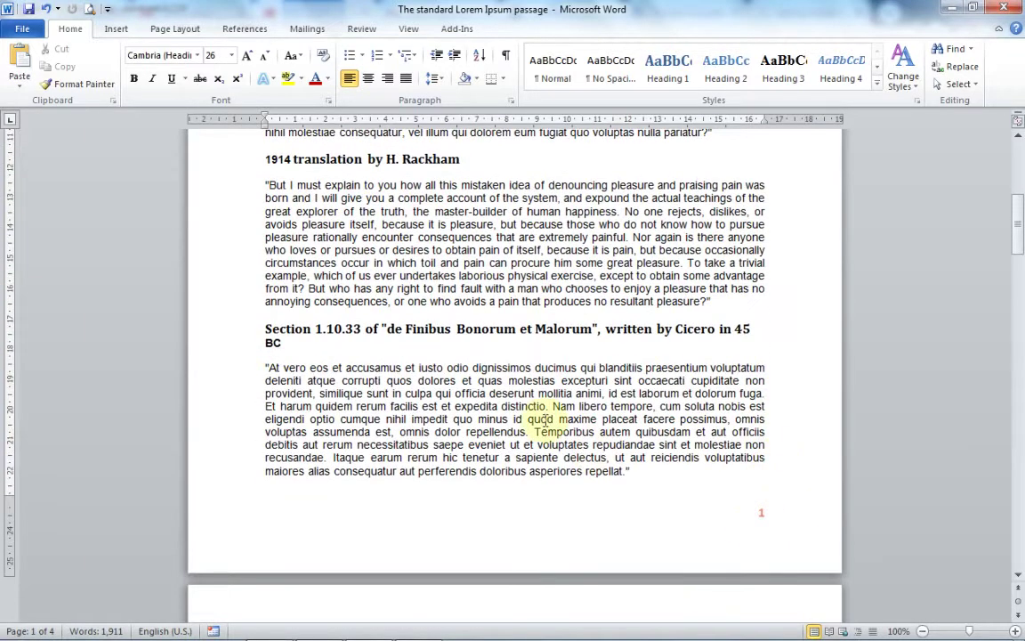
scroll(514, 391, up, 9)
scroll(520, 409, up, 1)
scroll(498, 356, up, 4)
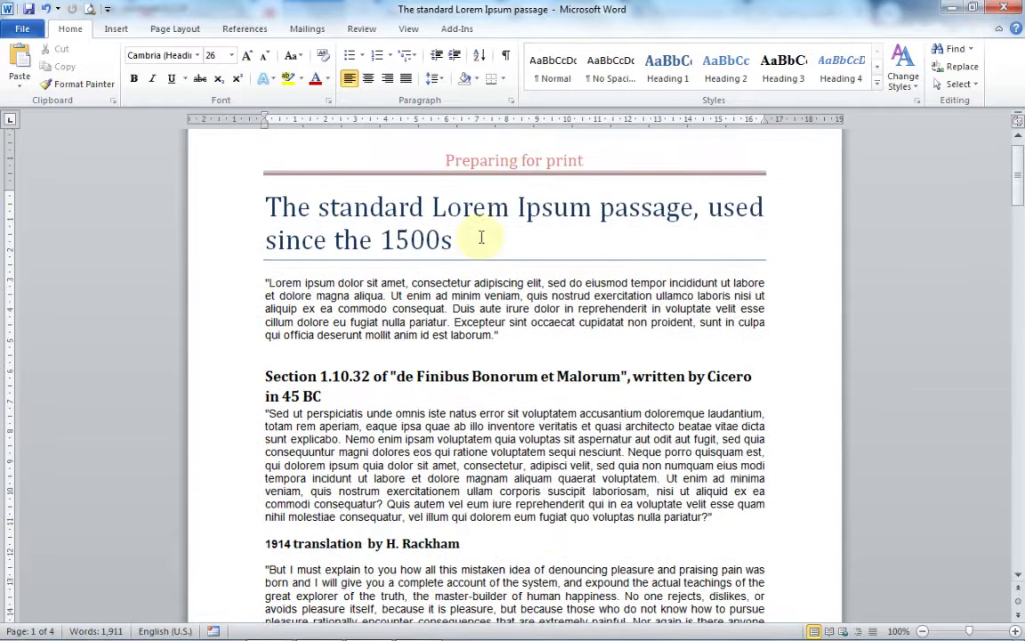
- Turn on Different First Page so the 'Preparing for print' header disappears from page 1
double_click(498, 161)
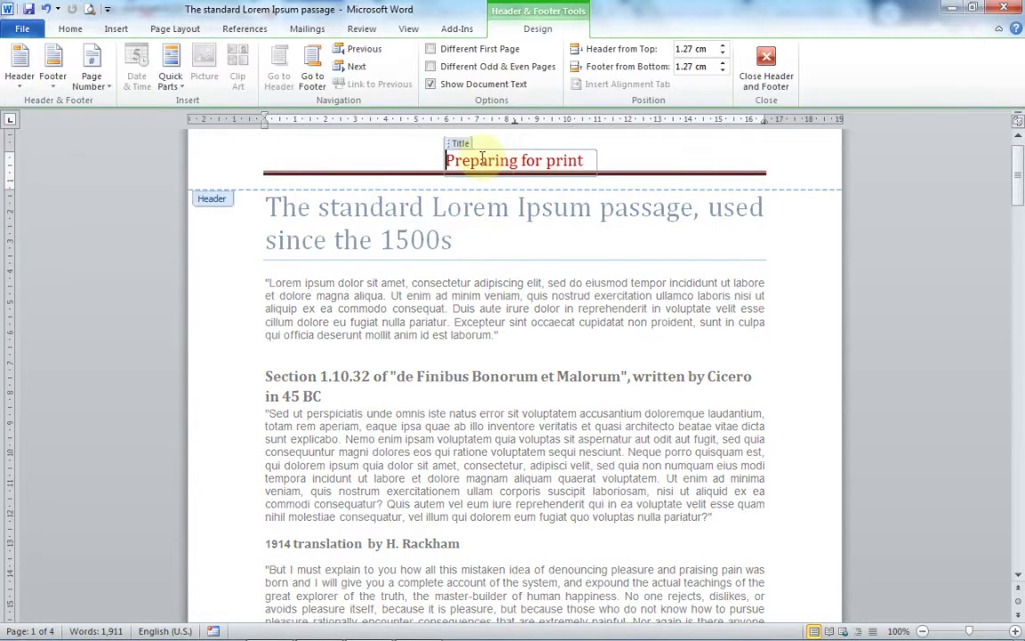
click(430, 50)
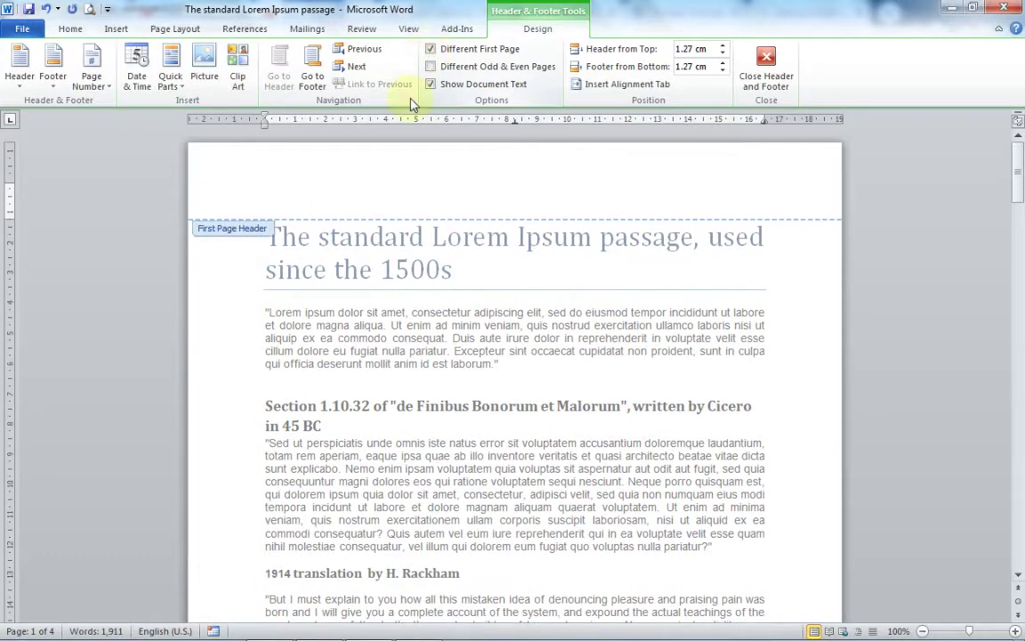
click(767, 67)
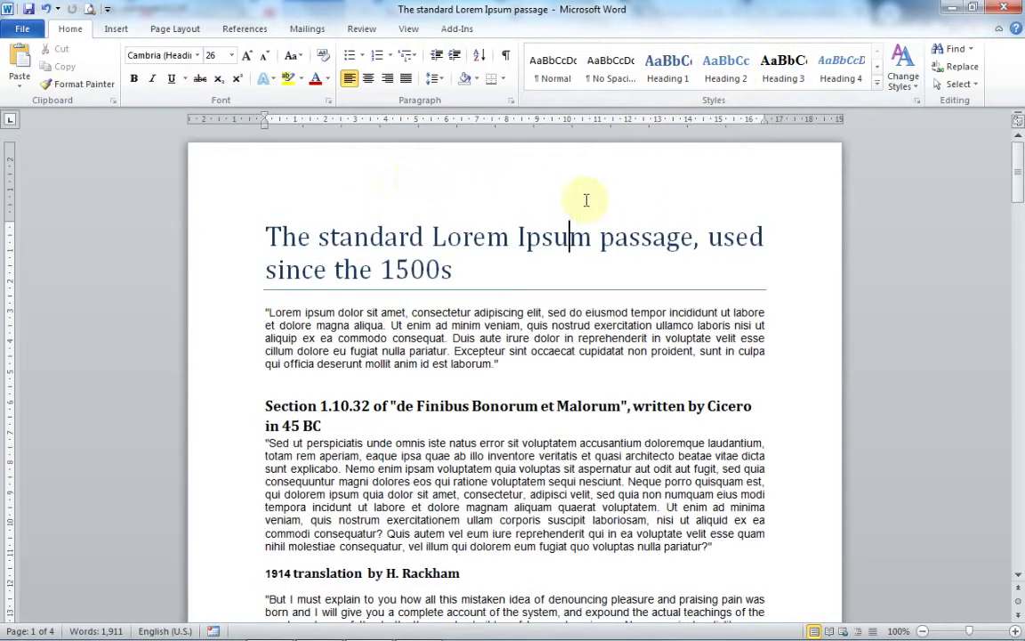
- Scroll to the document's last page and open Print Preview showing page 4 of 4
scroll(584, 203, down, 4)
scroll(586, 212, down, 3)
scroll(588, 220, down, 3)
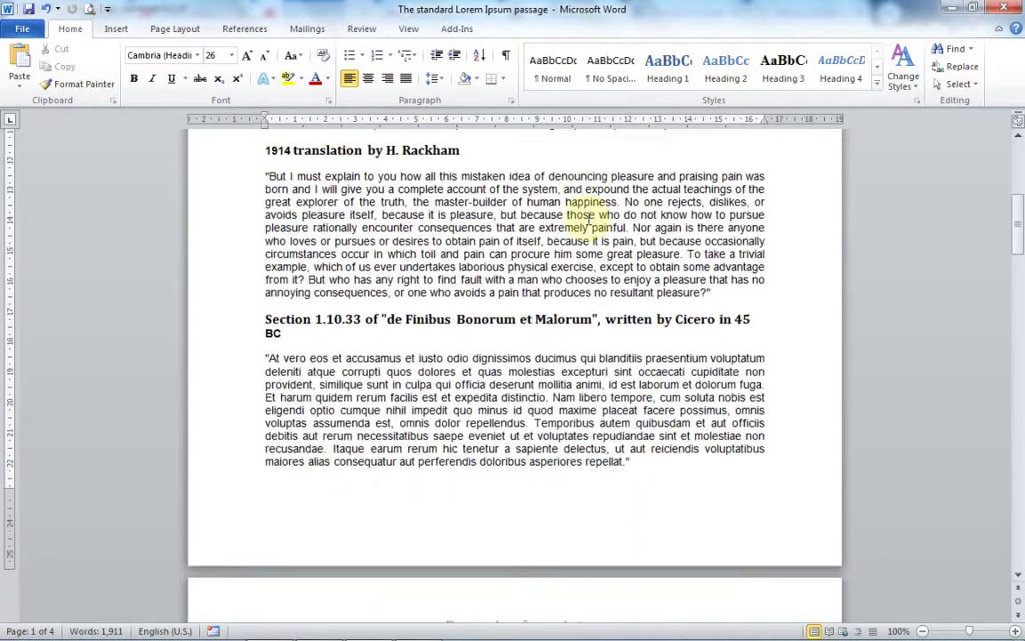
click(739, 485)
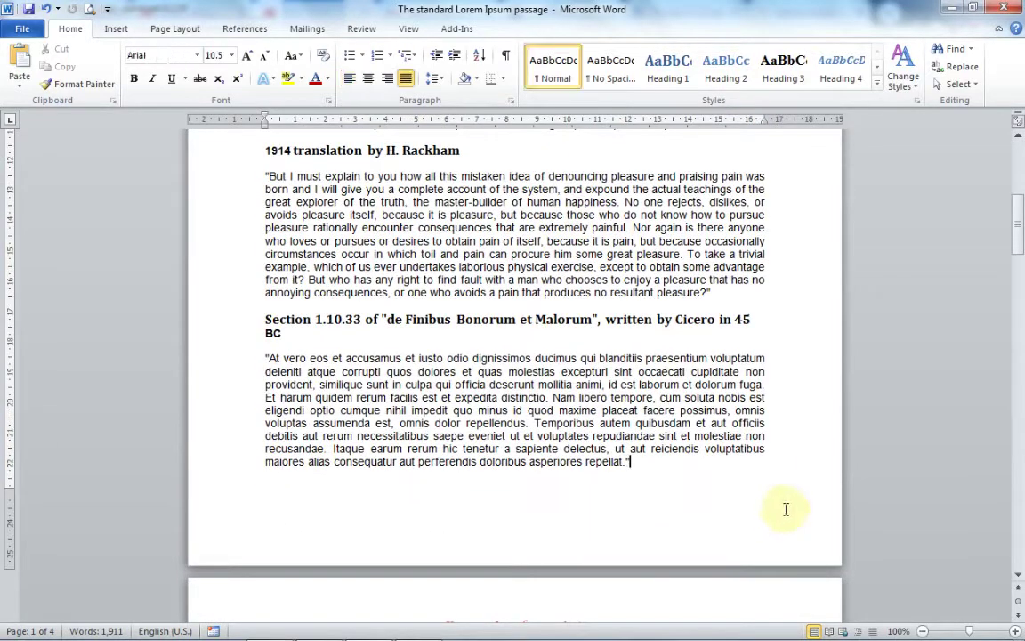
scroll(755, 496, down, 4)
scroll(703, 480, down, 1)
scroll(554, 361, down, 4)
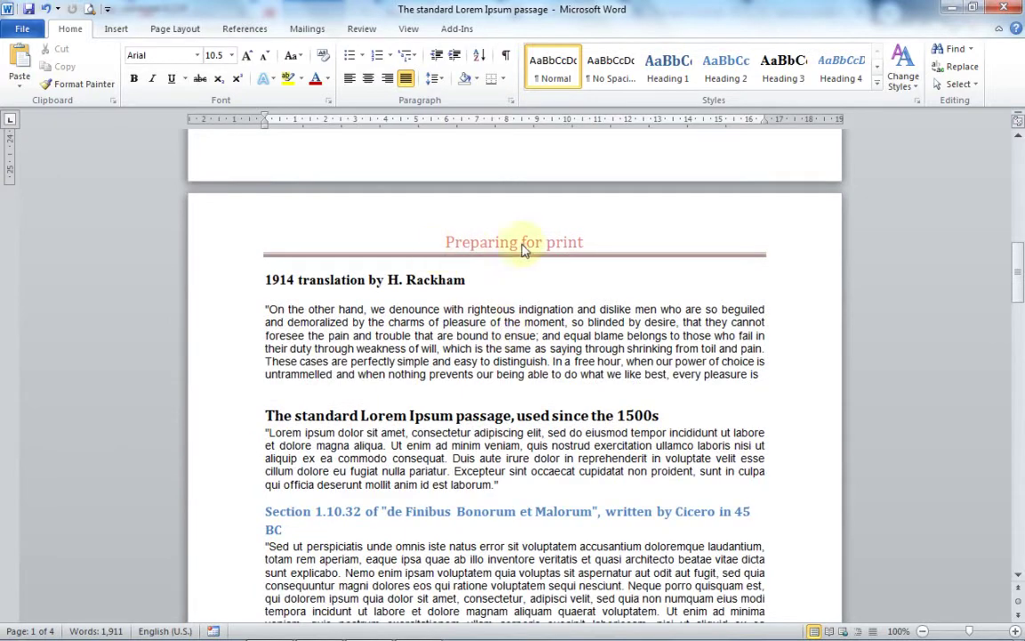
scroll(665, 303, down, 6)
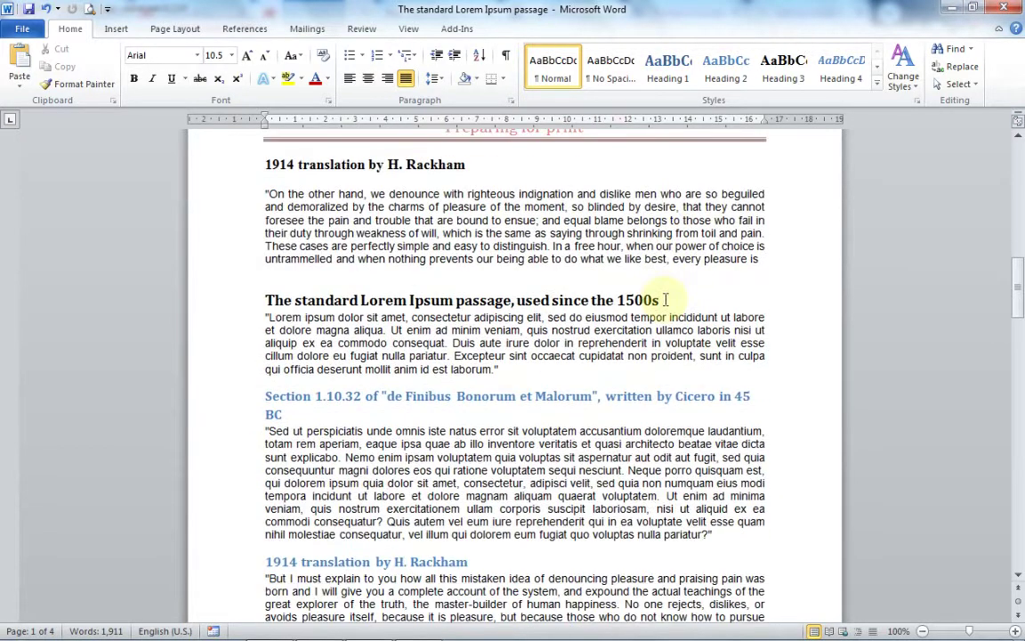
scroll(665, 303, down, 2)
scroll(584, 320, down, 2)
scroll(686, 354, down, 2)
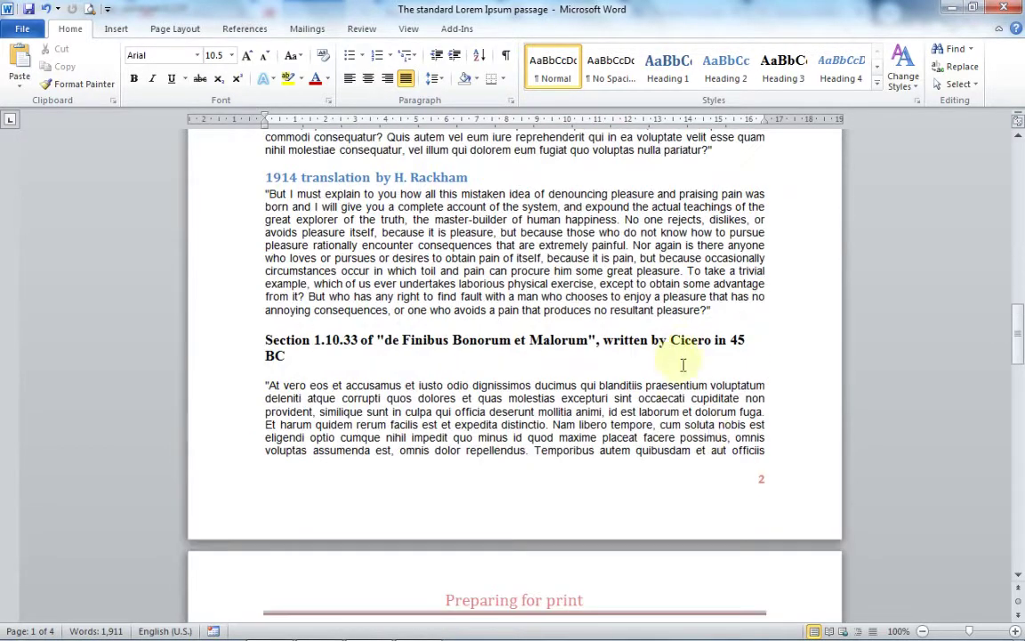
scroll(761, 486, down, 3)
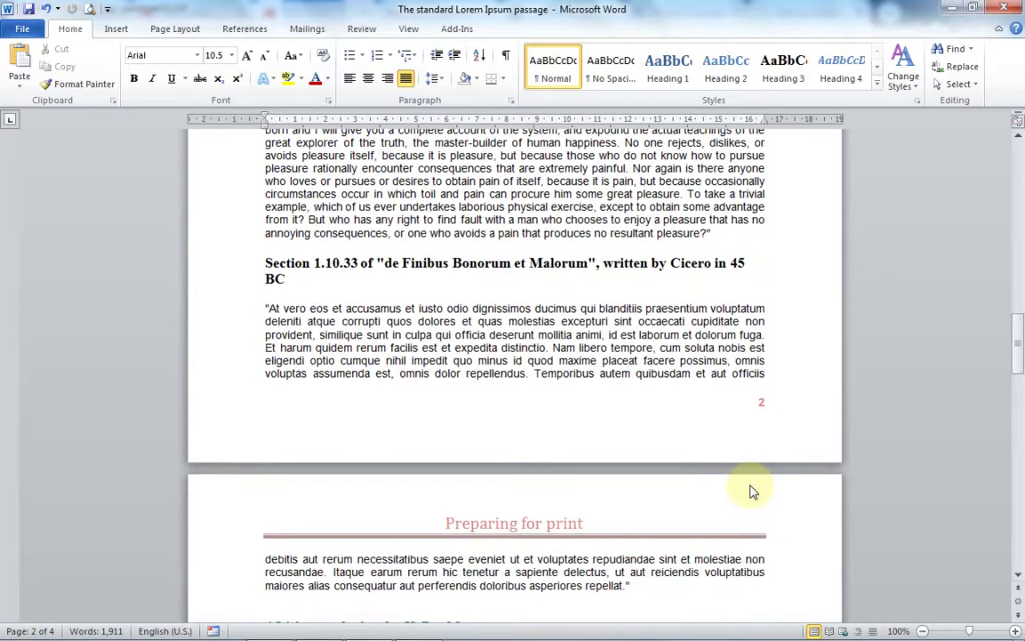
scroll(751, 487, down, 2)
scroll(752, 488, down, 7)
scroll(752, 487, down, 6)
scroll(752, 488, down, 3)
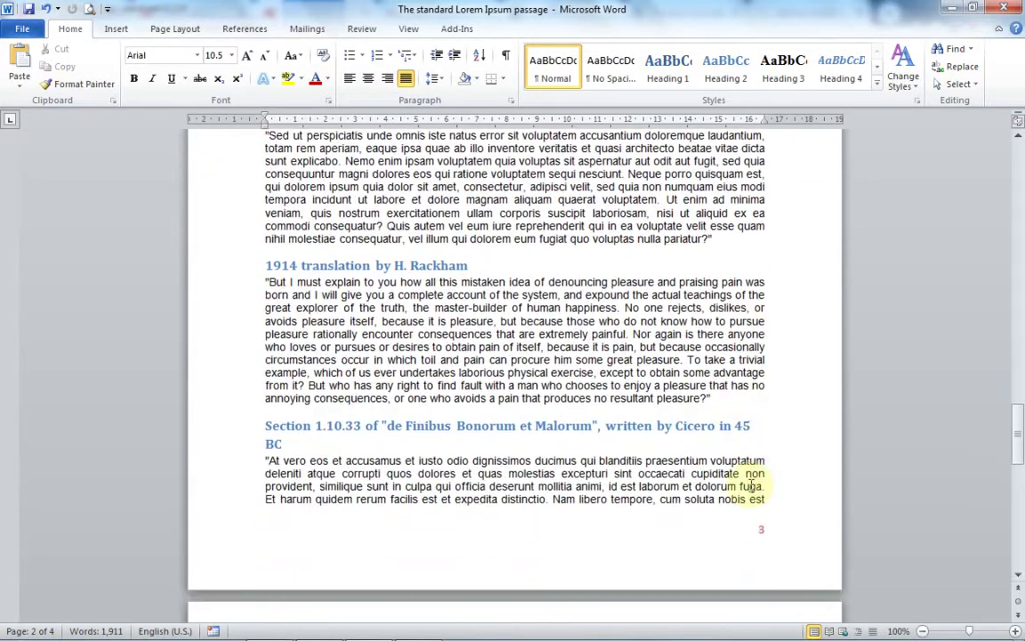
scroll(752, 485, down, 1)
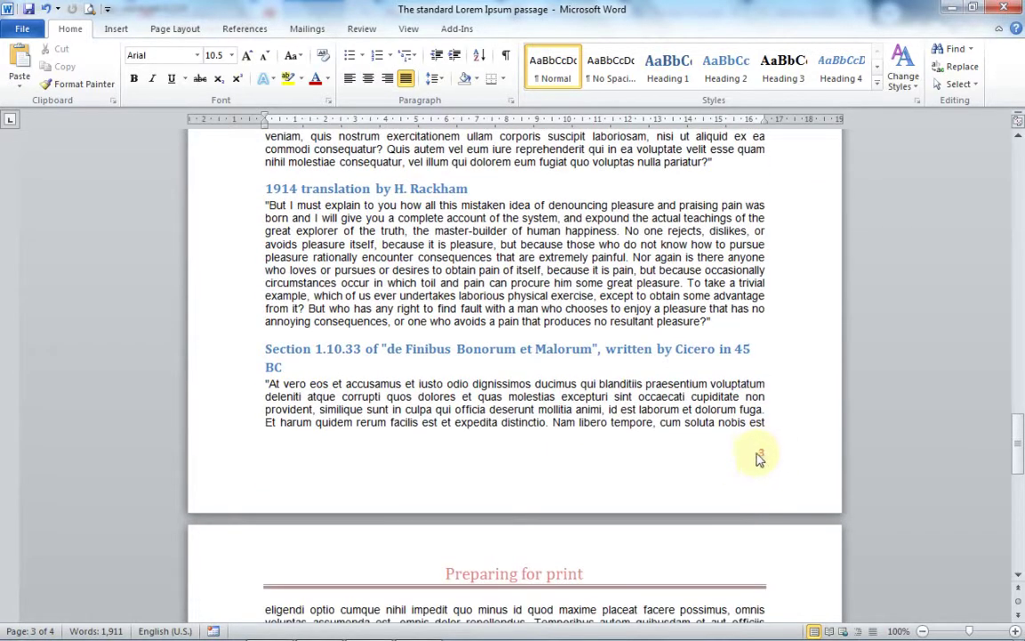
scroll(755, 461, down, 1)
scroll(755, 473, down, 2)
scroll(756, 483, down, 2)
scroll(755, 487, down, 2)
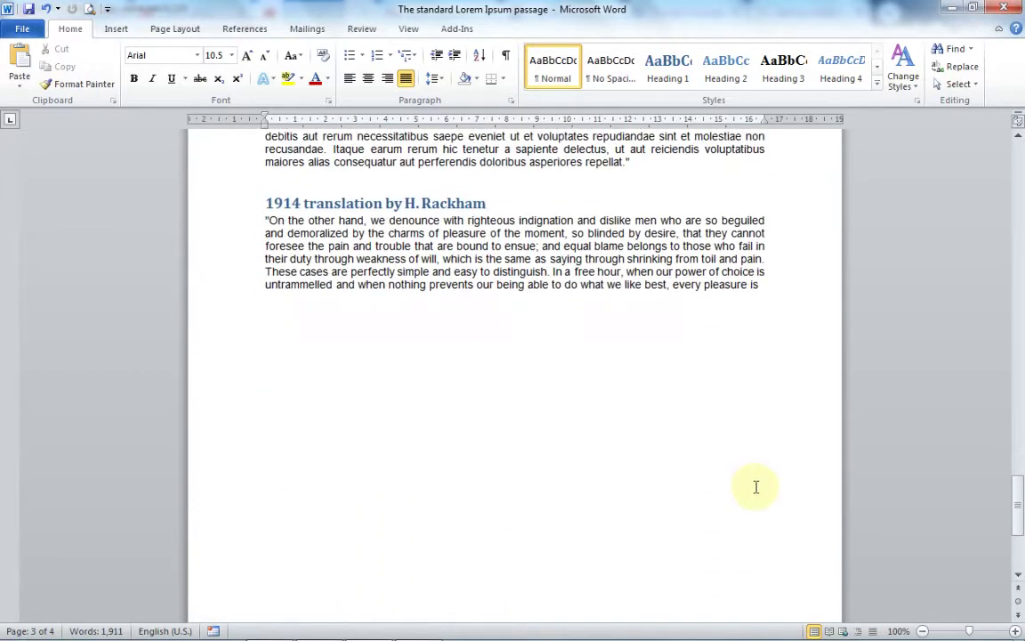
scroll(755, 487, down, 5)
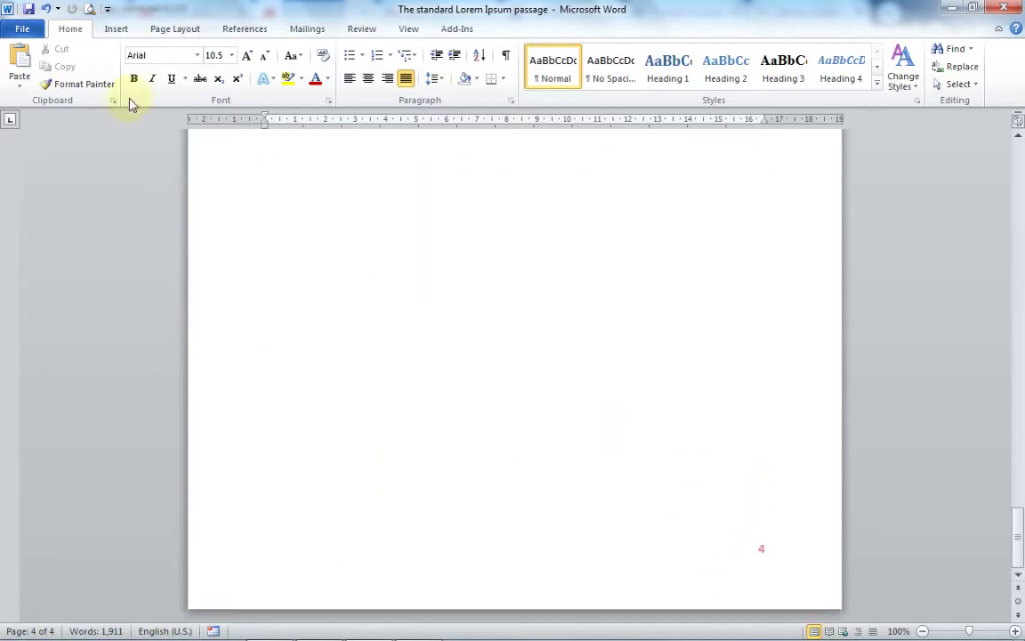
click(89, 8)
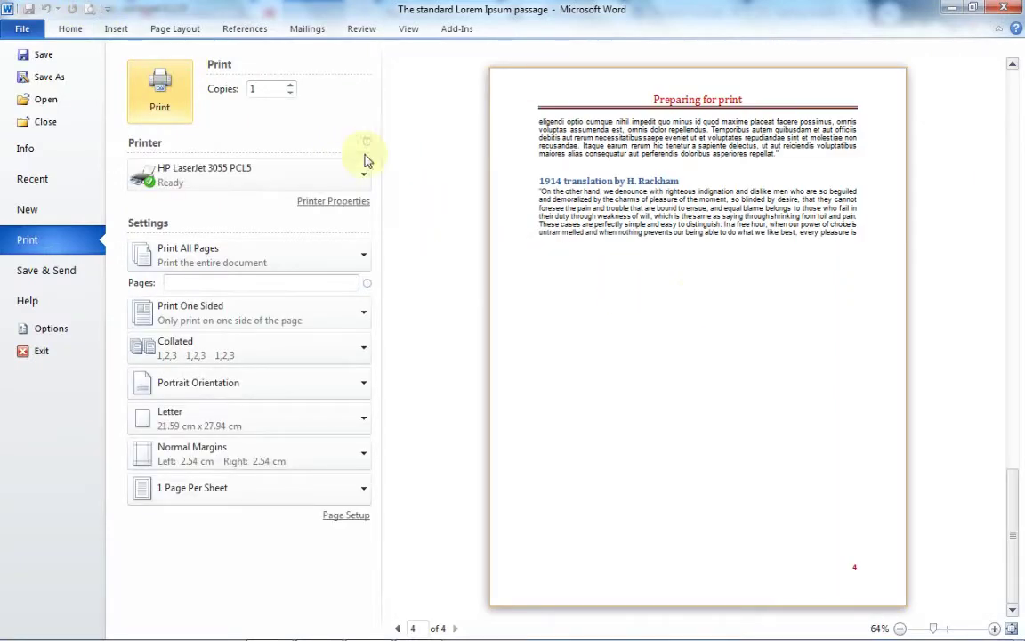
- Leave the print preview and drag the scrollbar back up toward the start of the document
click(71, 29)
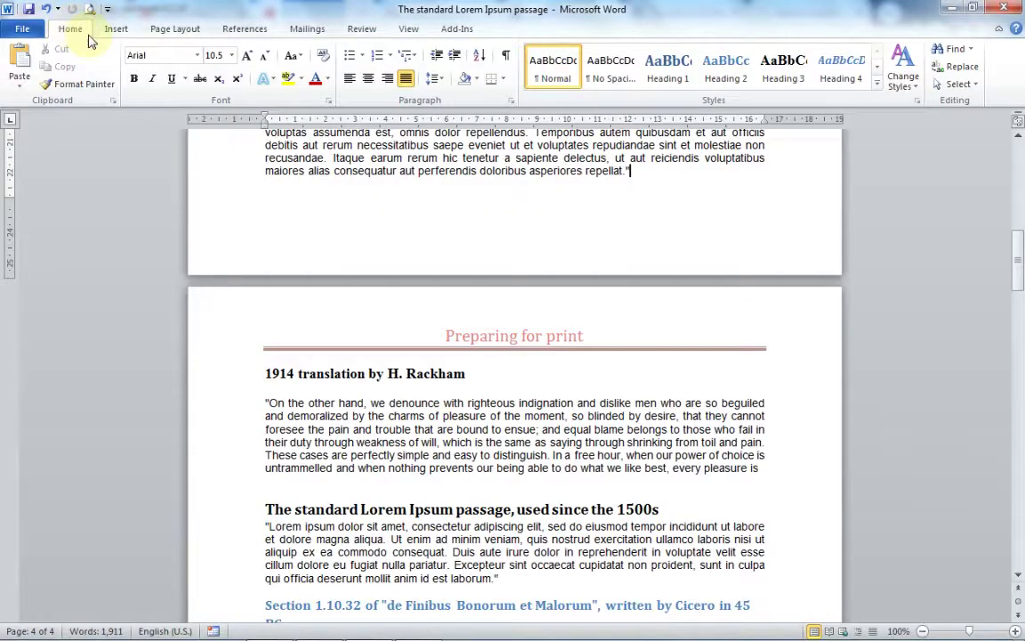
drag(1020, 272, 1021, 159)
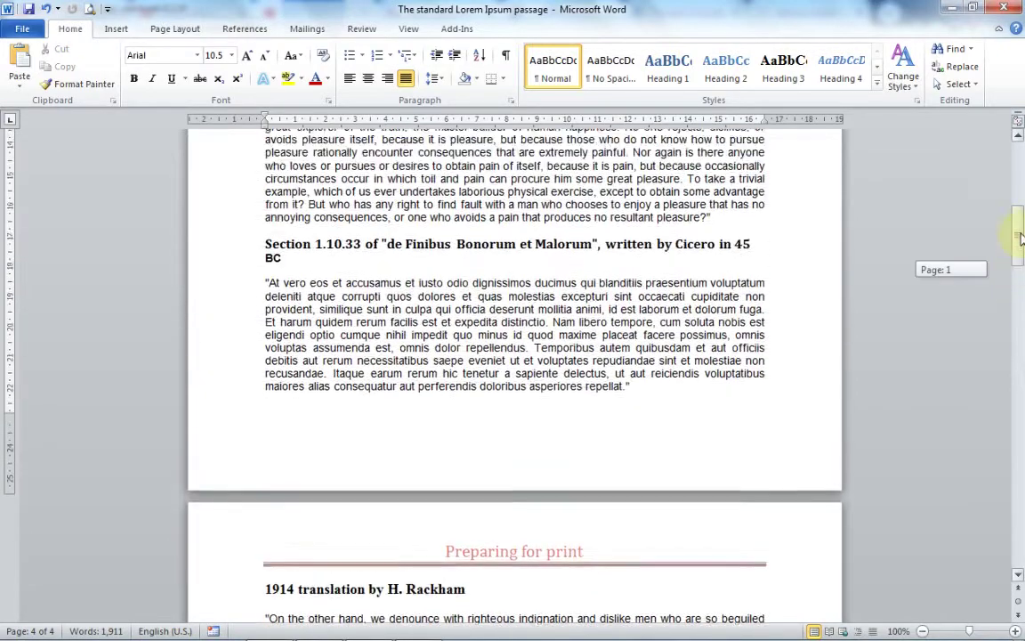
- Scroll from the title through pages 2–4 reviewing headings, then click into page 4's final paragraph
click(689, 265)
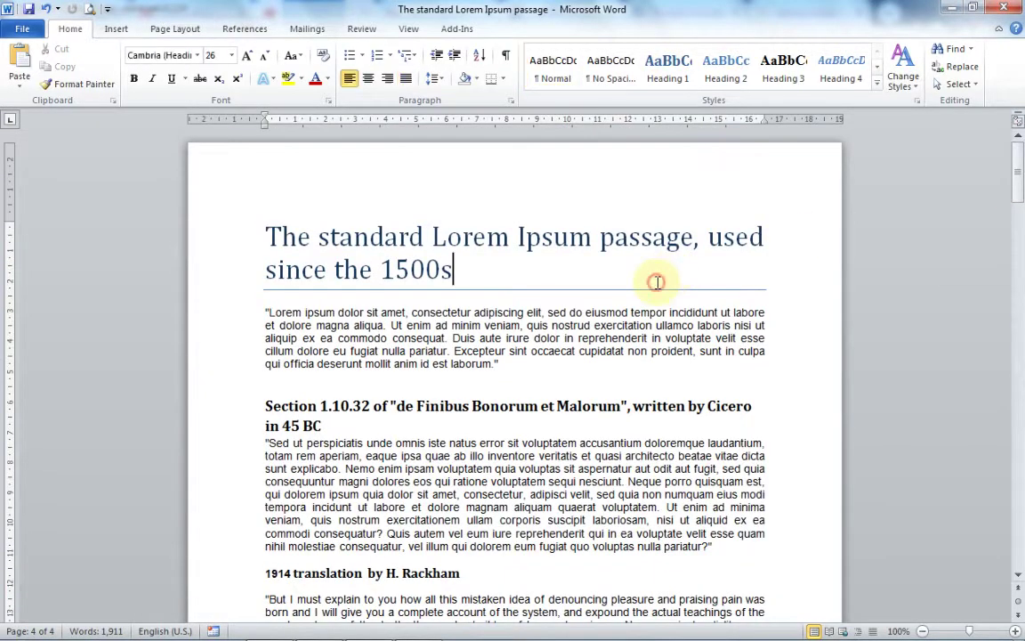
scroll(897, 403, down, 5)
drag(1017, 202, 1018, 267)
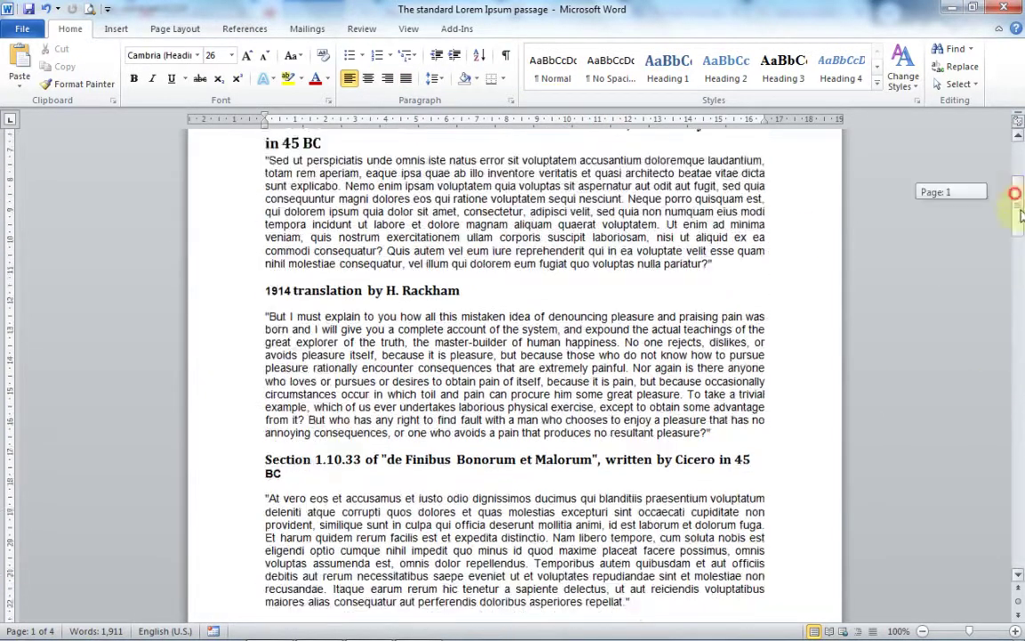
scroll(766, 375, down, 5)
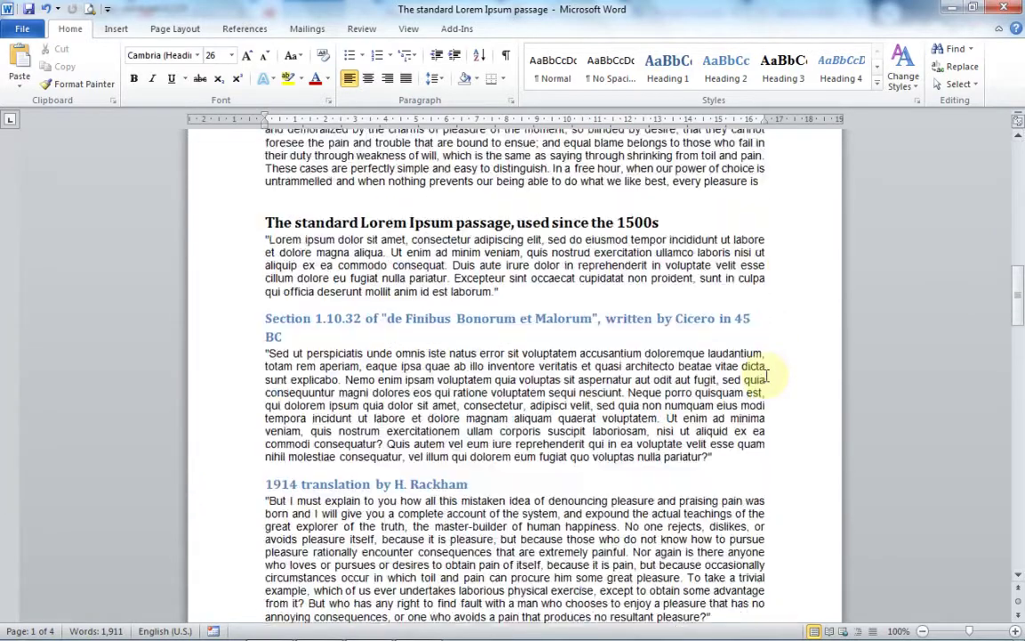
scroll(763, 373, down, 5)
scroll(764, 378, down, 5)
scroll(765, 392, down, 5)
scroll(765, 404, down, 5)
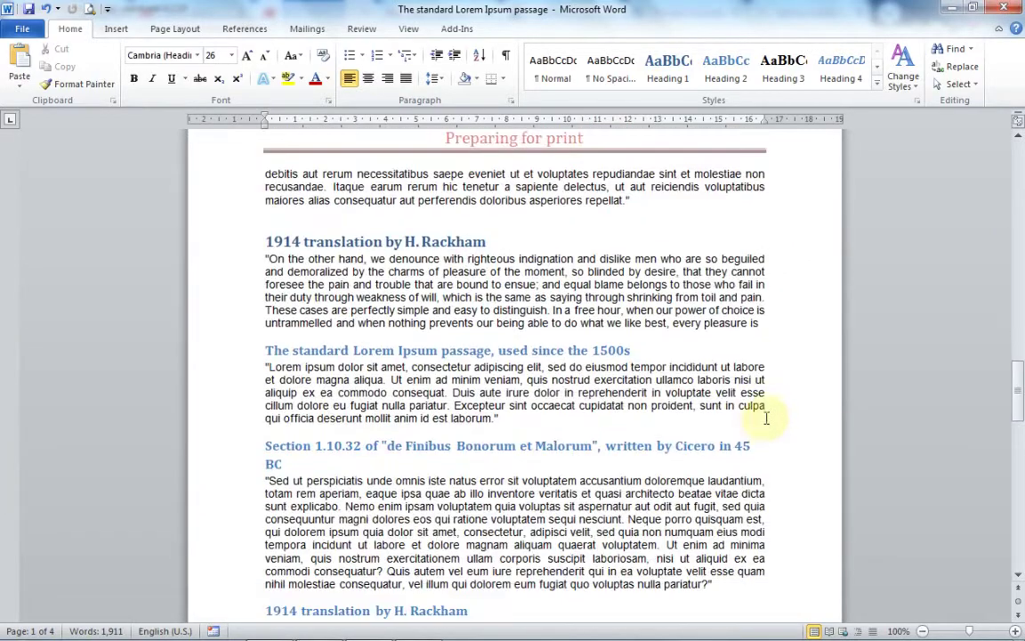
scroll(766, 413, down, 3)
scroll(762, 448, down, 3)
scroll(759, 449, down, 4)
scroll(759, 449, down, 3)
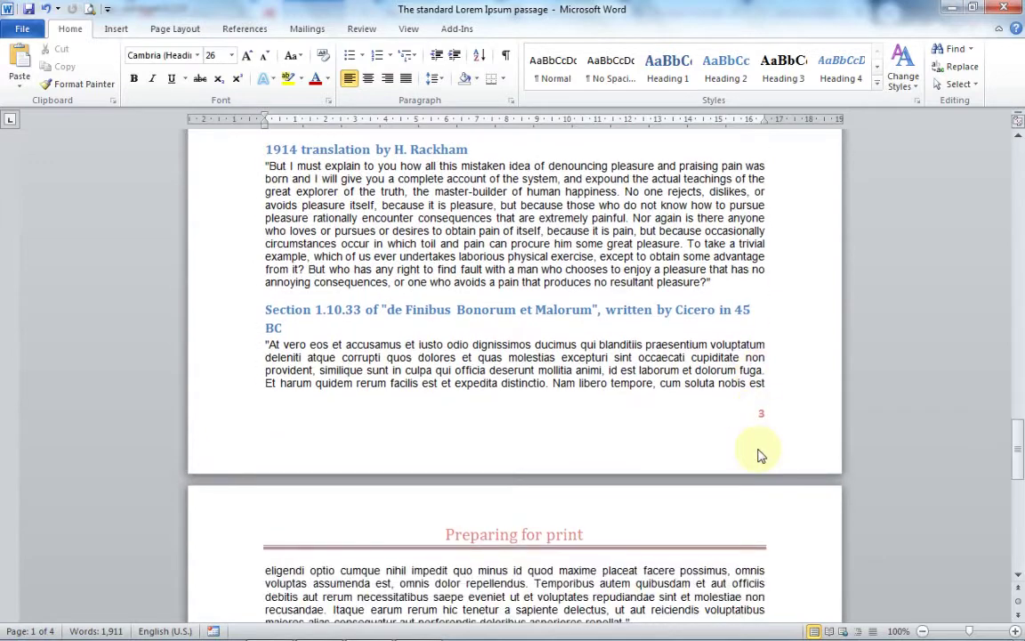
scroll(759, 451, down, 4)
scroll(759, 451, down, 4)
scroll(759, 449, down, 5)
scroll(759, 450, down, 2)
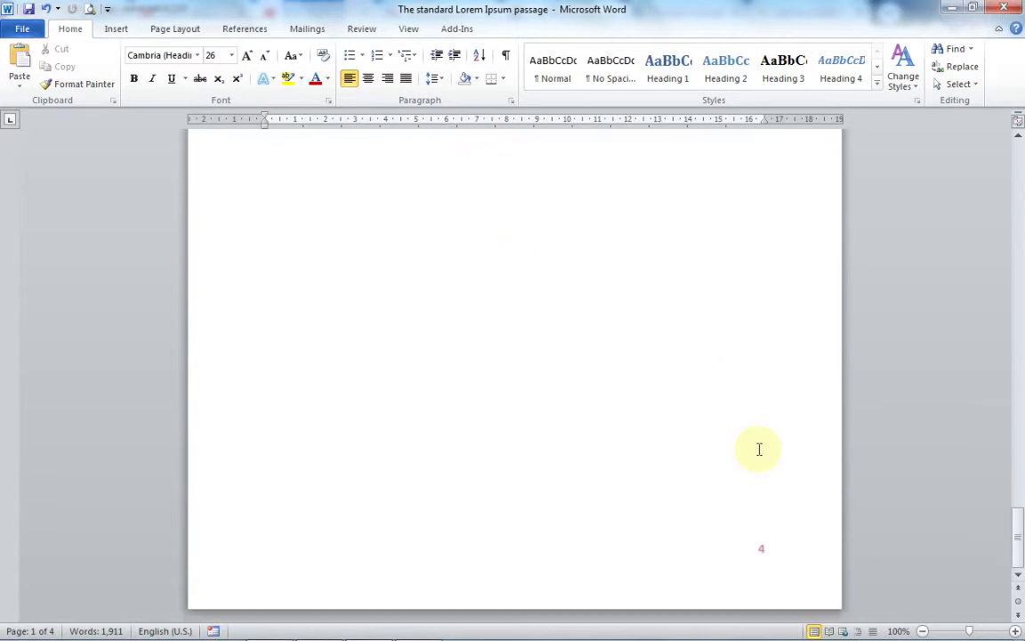
scroll(759, 450, up, 3)
scroll(759, 450, up, 2)
click(447, 215)
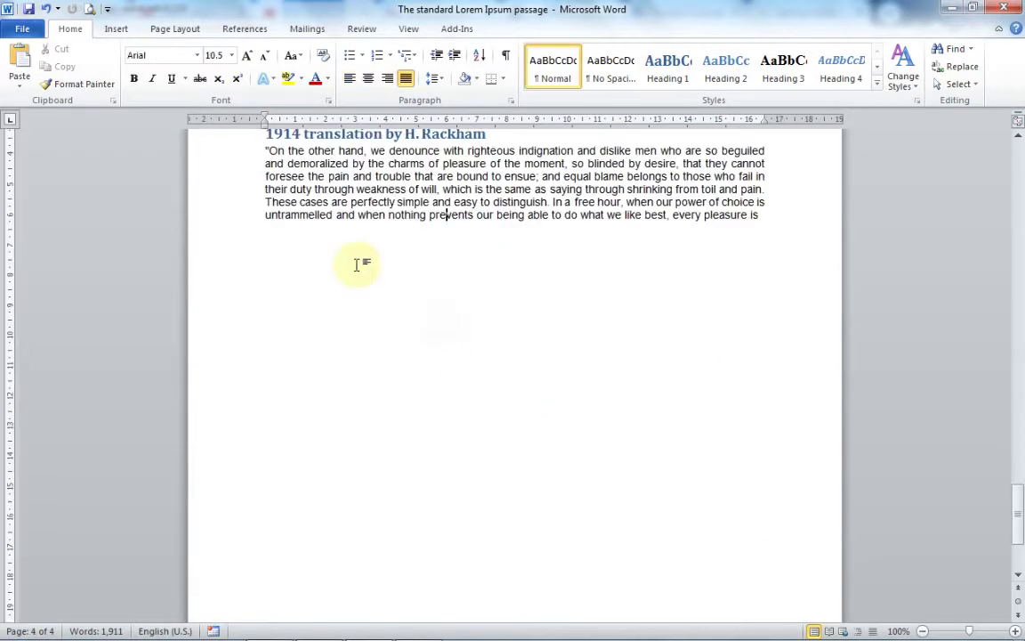
- Add a new line after the last paragraph, insert a Blank Page, and place the caret on it
click(770, 216)
key(Return)
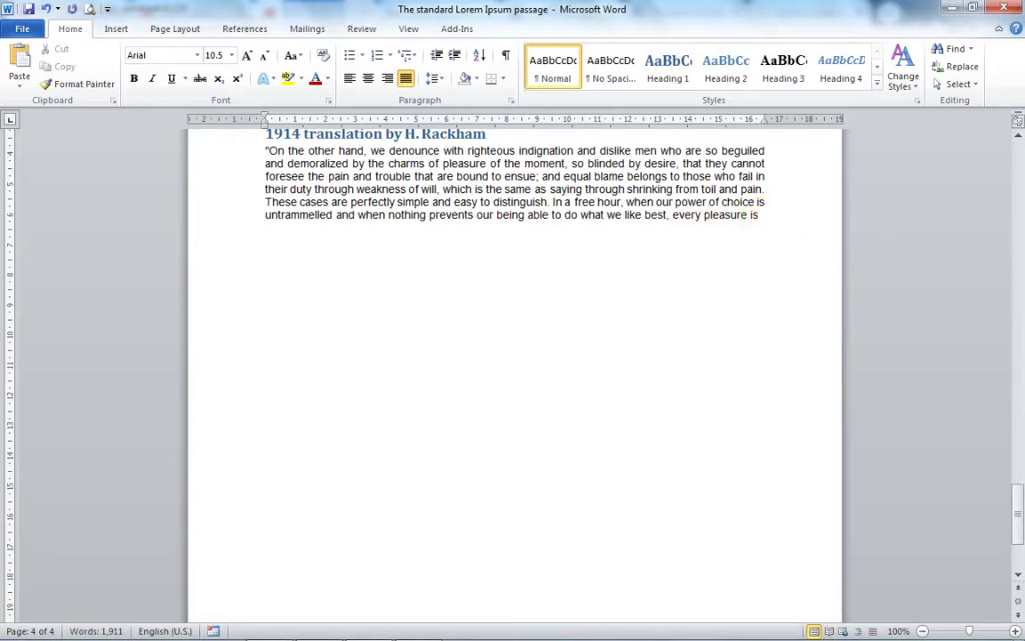
click(113, 29)
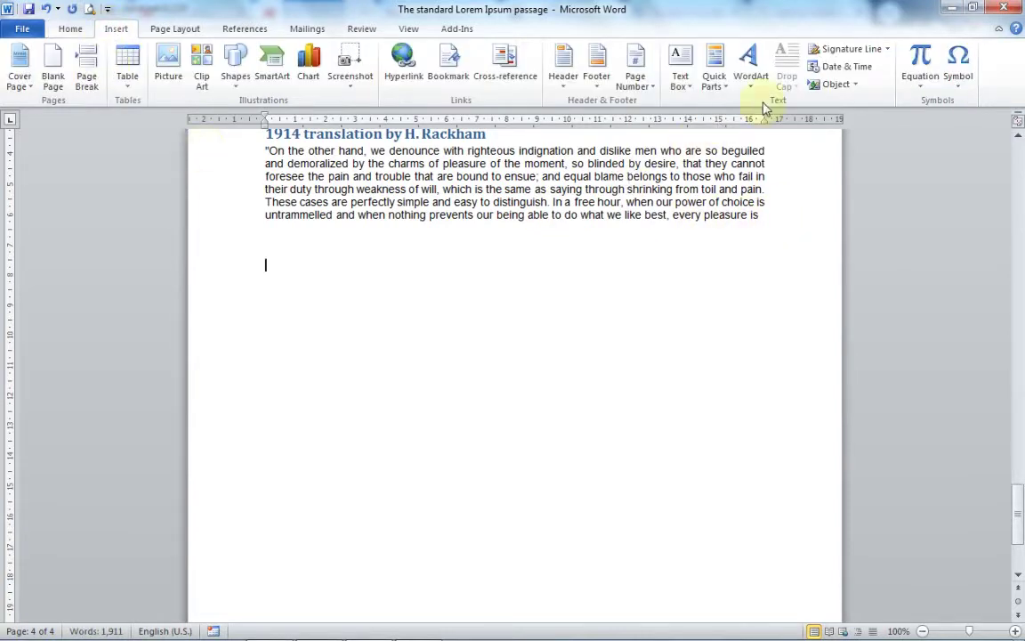
click(654, 92)
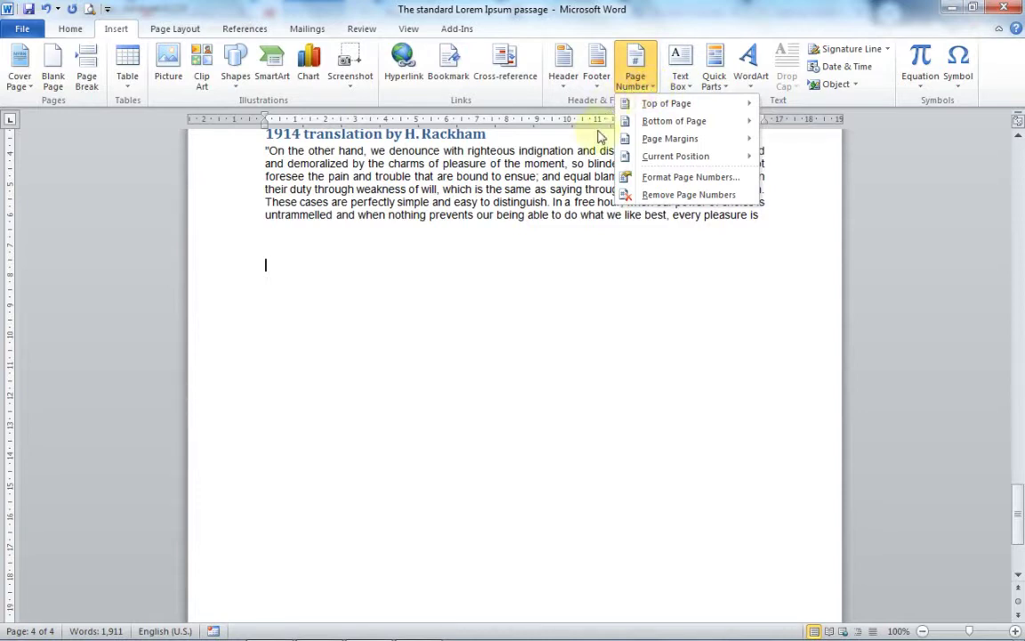
click(50, 80)
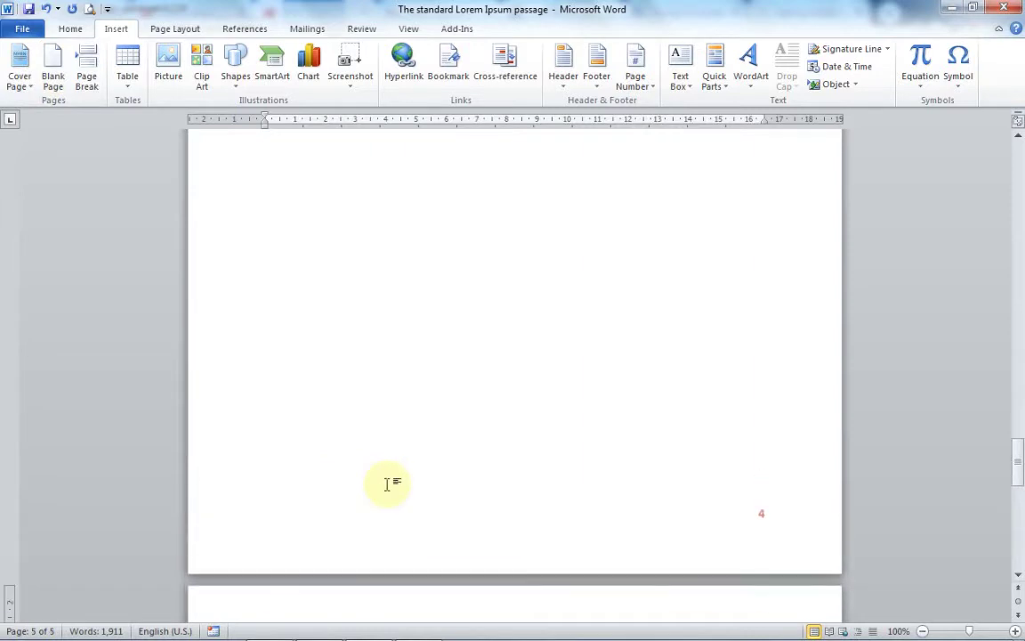
scroll(388, 483, up, 3)
scroll(388, 483, up, 1)
scroll(388, 483, down, 15)
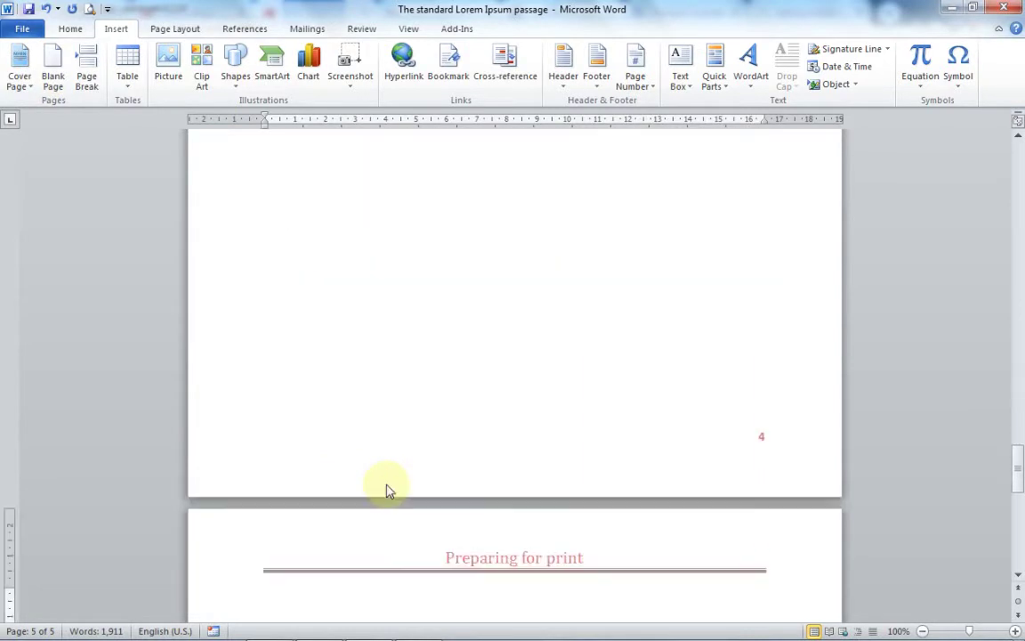
scroll(386, 483, down, 3)
click(284, 452)
key(Return)
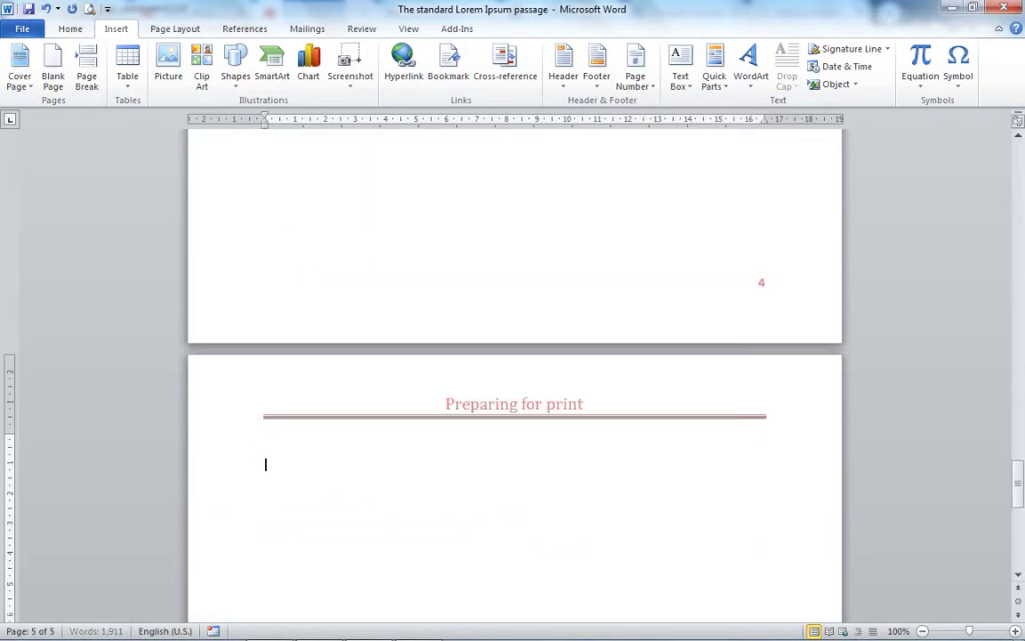
scroll(284, 452, down, 2)
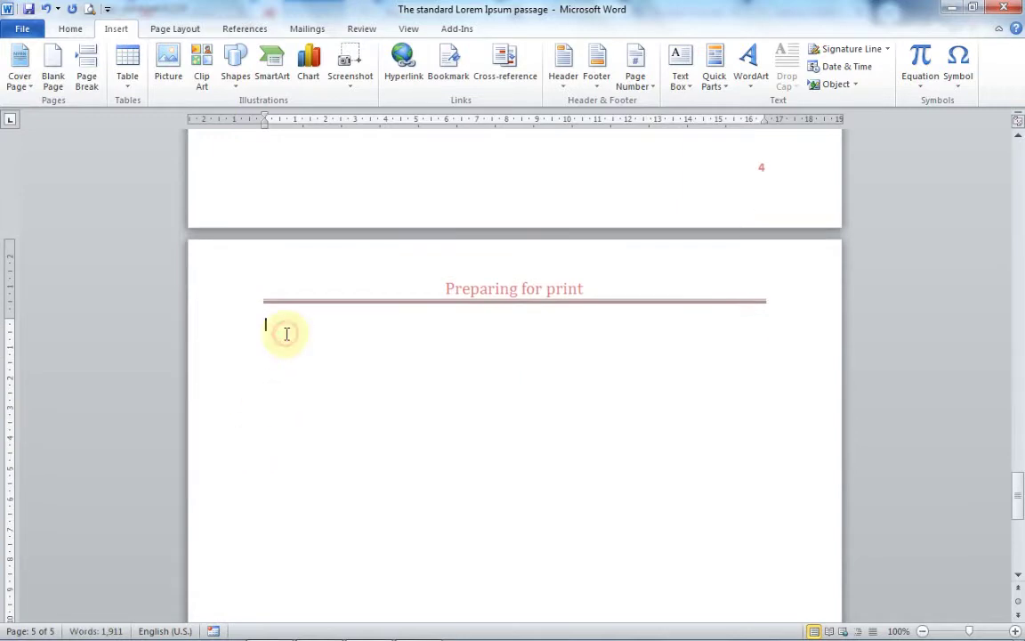
- Insert Automatic Table 2 on page 5 and add an empty line under its Table of Contents title
click(245, 29)
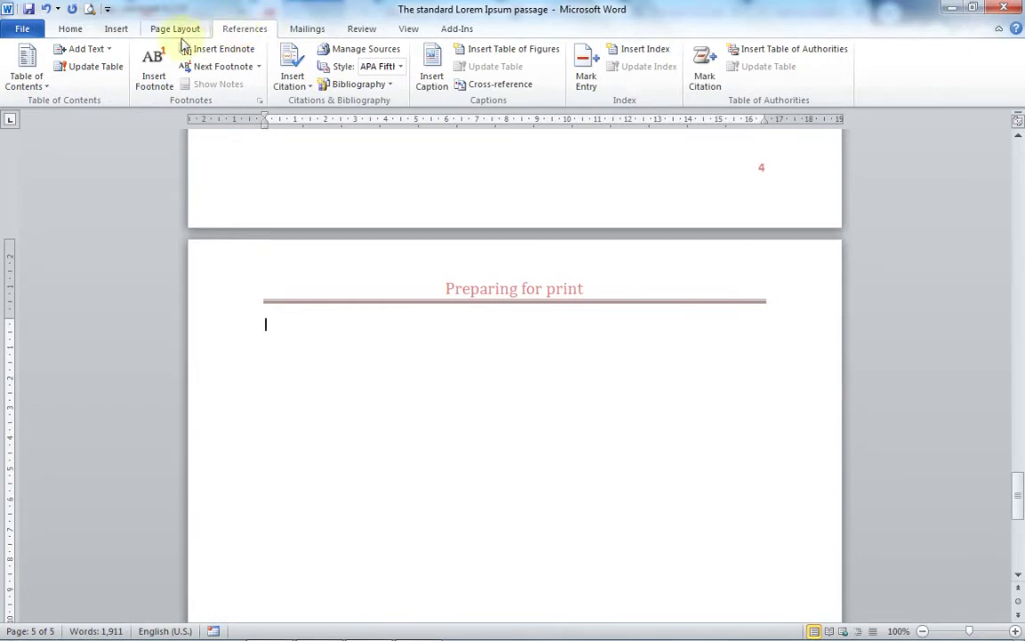
click(36, 85)
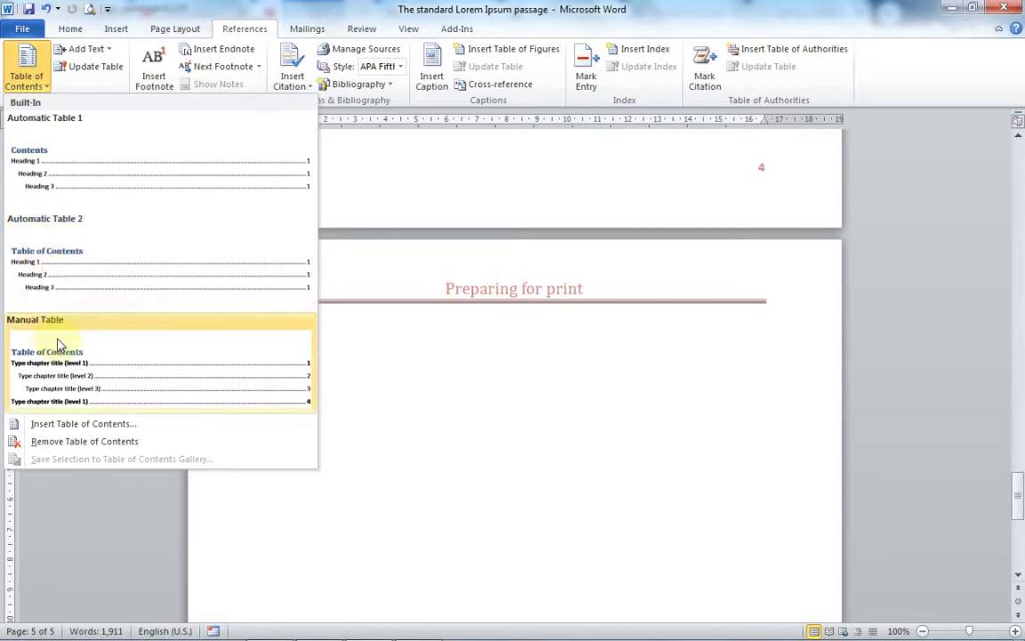
click(56, 287)
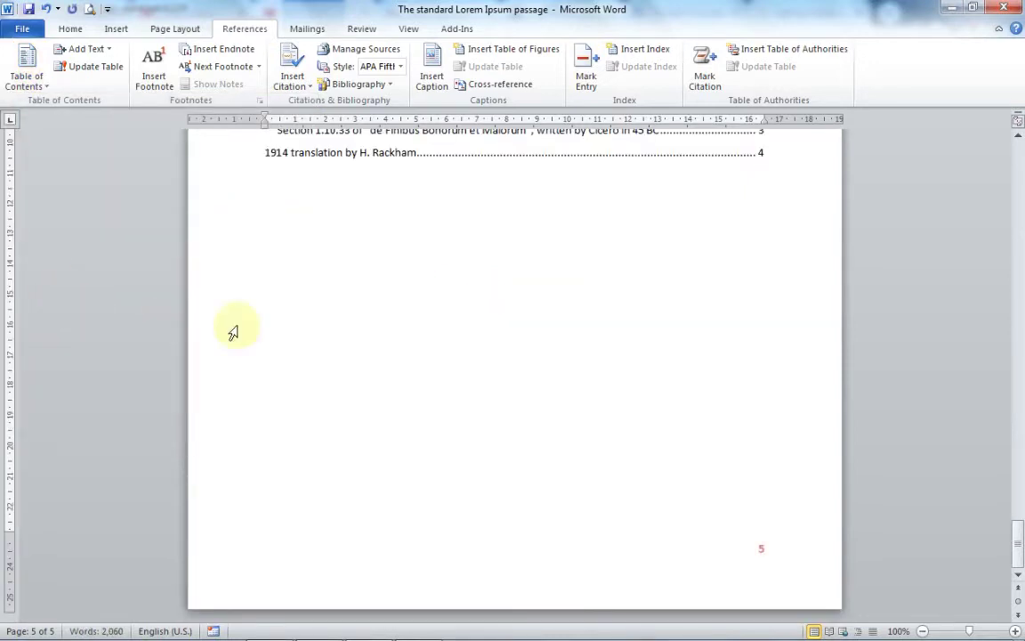
scroll(285, 318, up, 3)
scroll(317, 323, up, 4)
scroll(329, 329, up, 1)
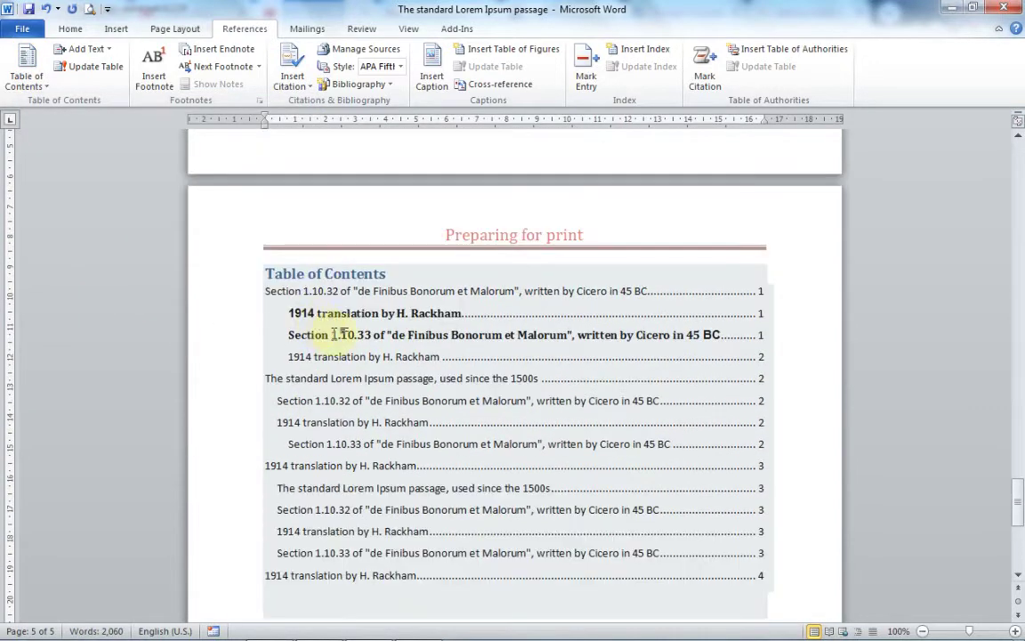
click(335, 333)
click(394, 278)
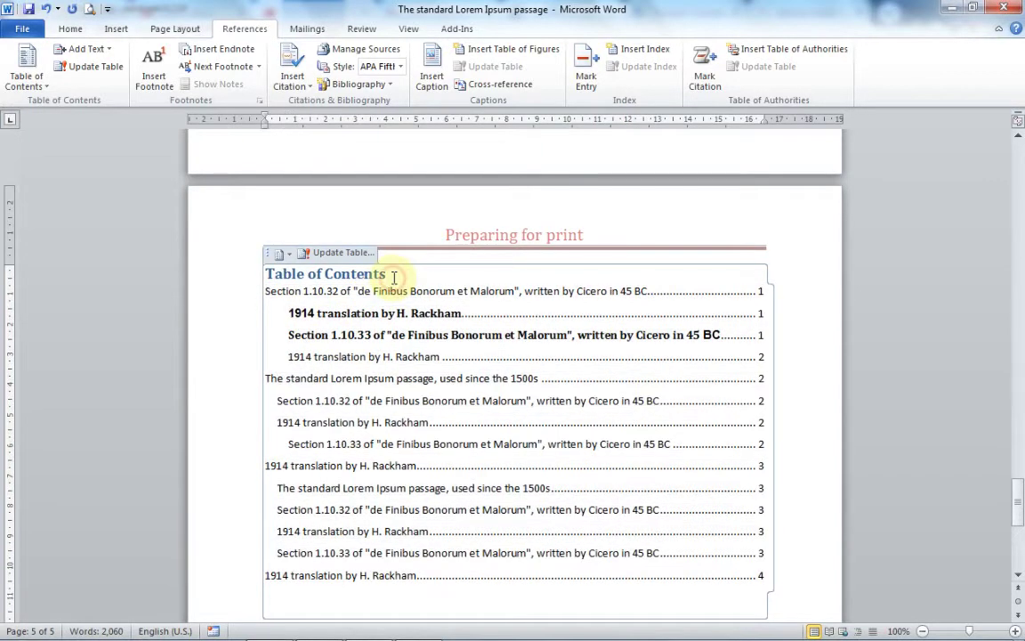
key(Return)
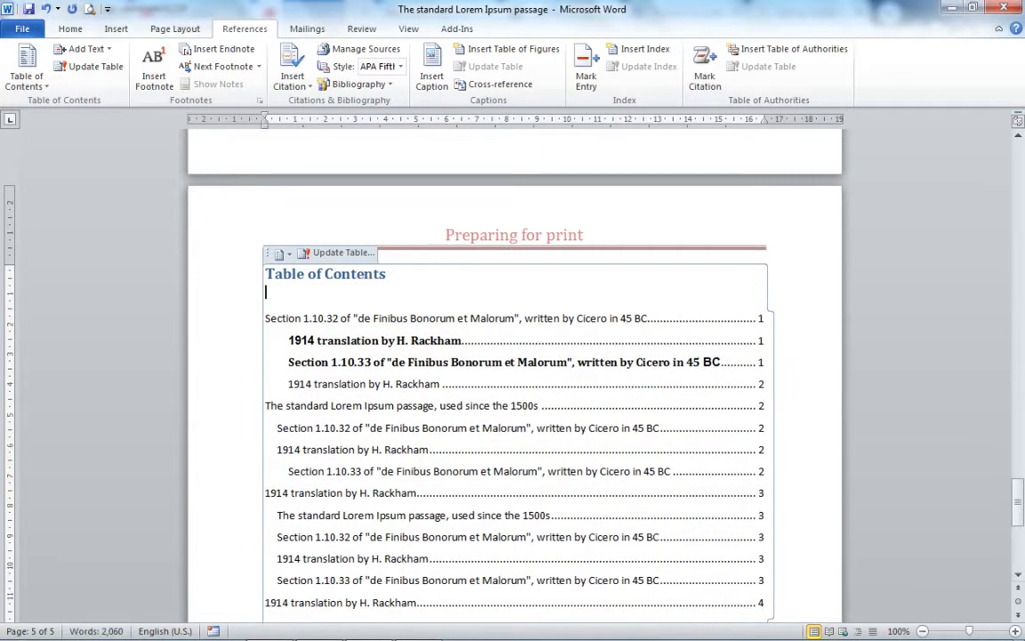
- Ctrl+click contents entries to confirm they jump to their section headings
click(427, 347)
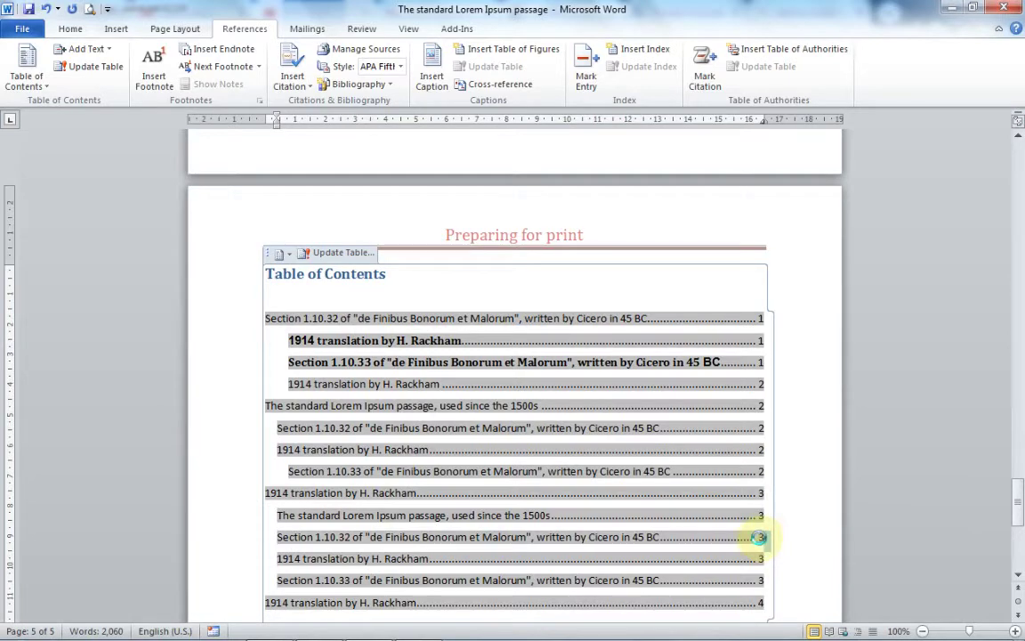
ctrl+click(758, 536)
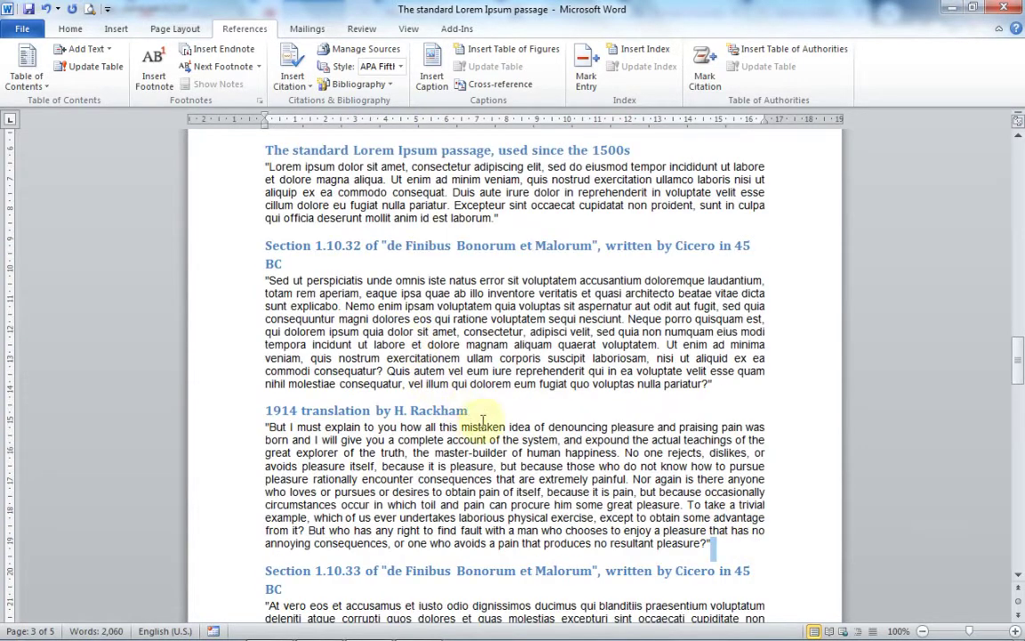
scroll(663, 492, down, 4)
scroll(686, 485, down, 7)
scroll(560, 458, down, 6)
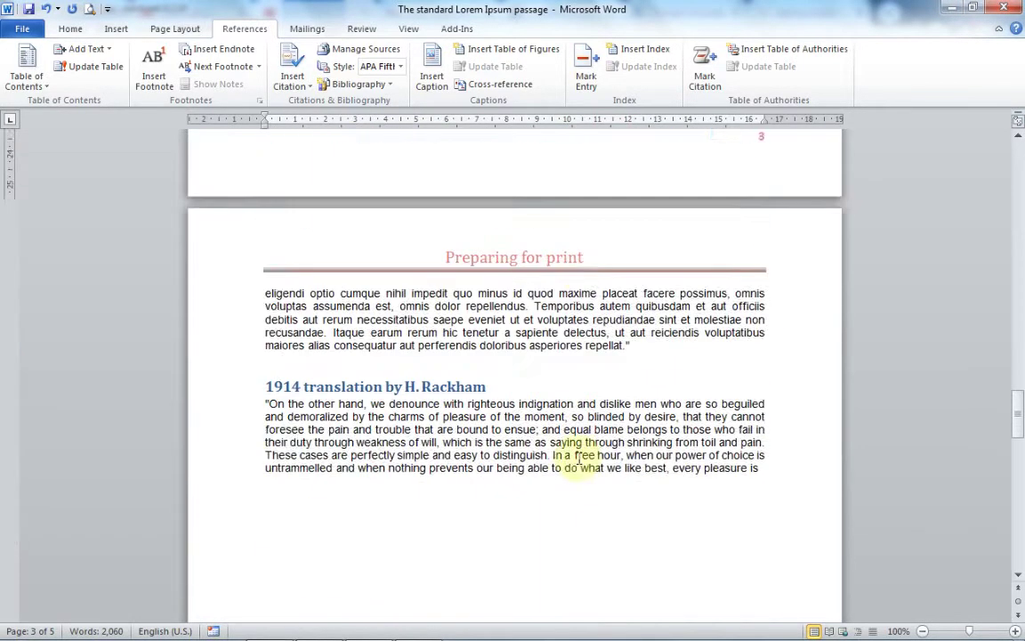
scroll(579, 458, down, 5)
scroll(579, 458, down, 8)
scroll(579, 465, down, 4)
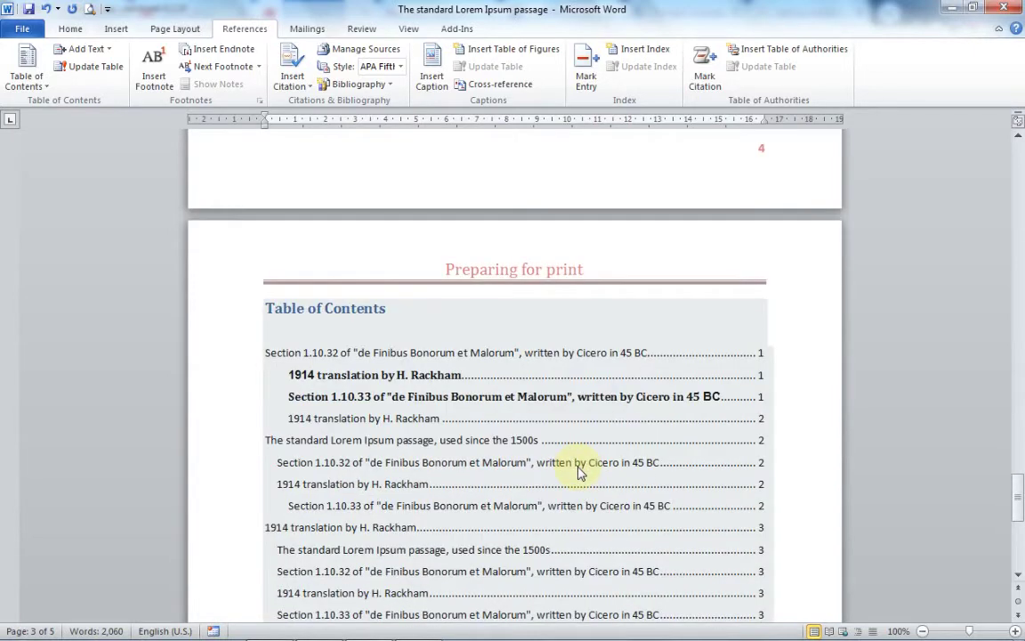
click(545, 489)
scroll(545, 488, down, 2)
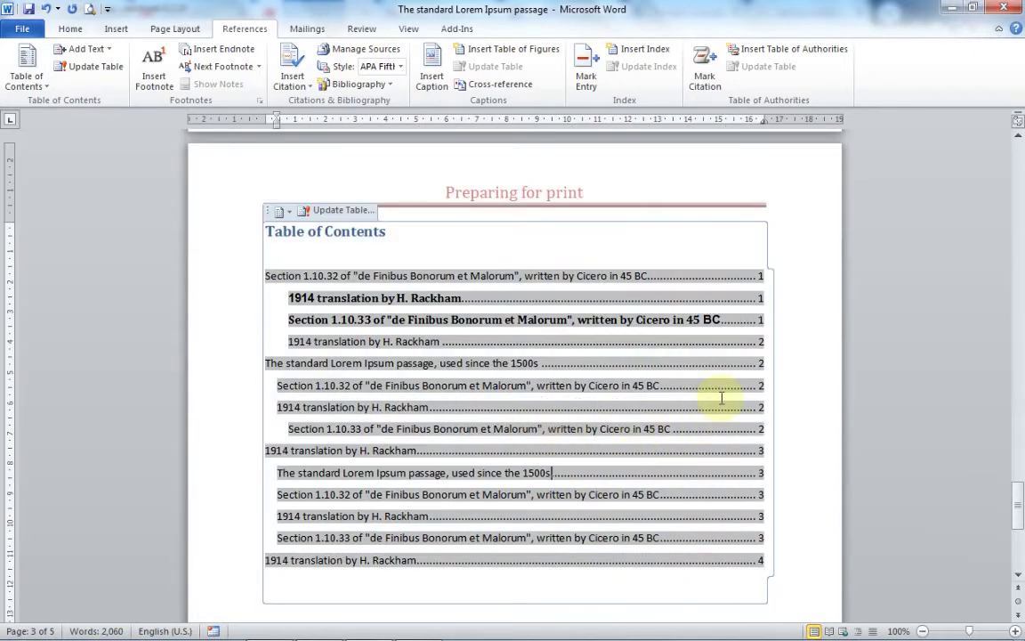
ctrl+click(763, 433)
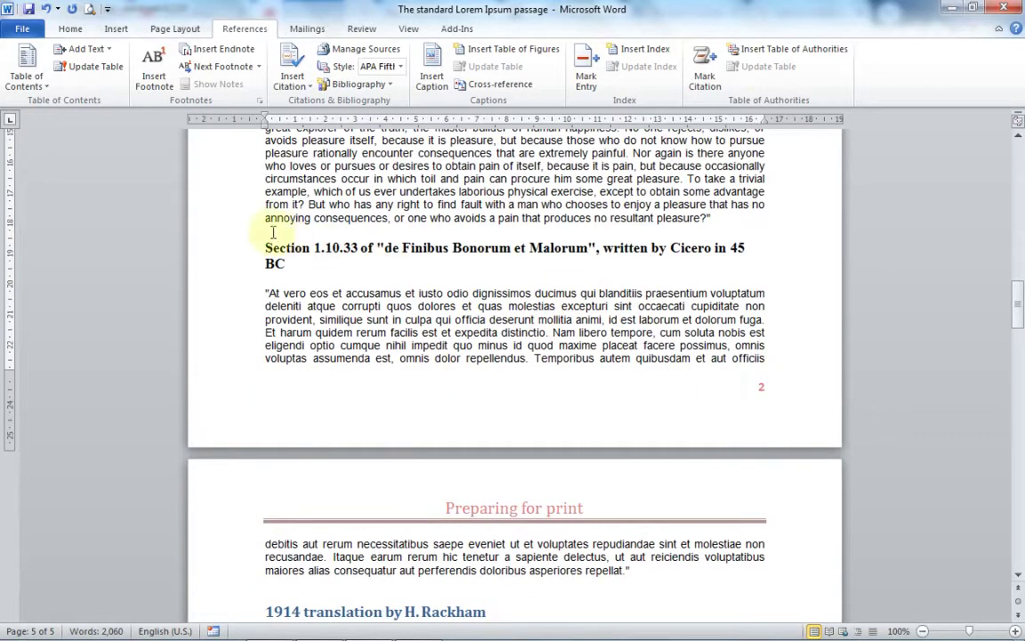
- Return to the page 5 table of contents and open its layout dropdown
drag(1019, 301, 1014, 506)
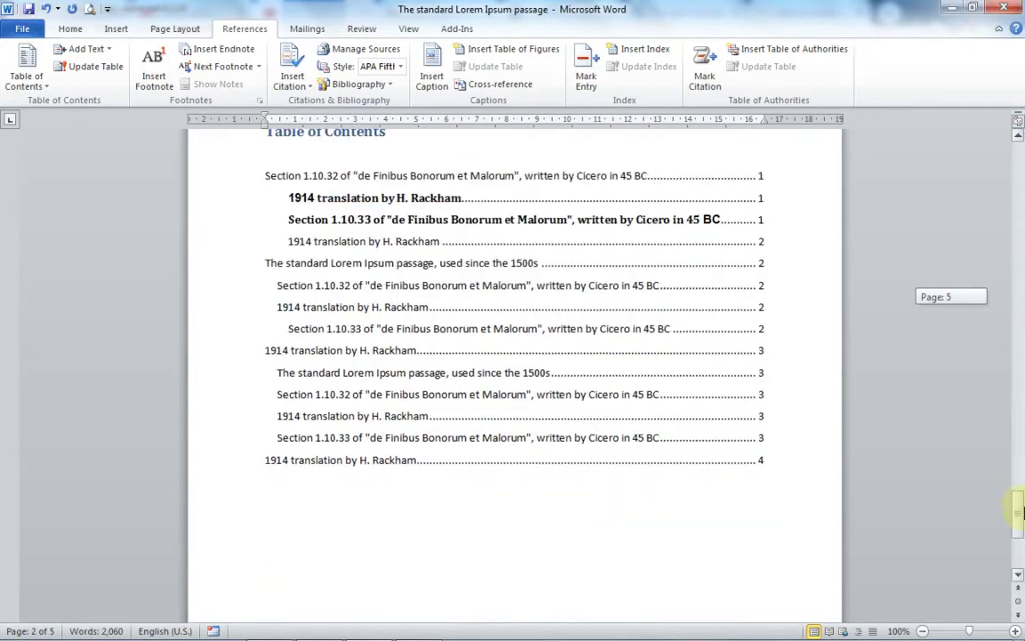
click(735, 357)
scroll(564, 328, up, 2)
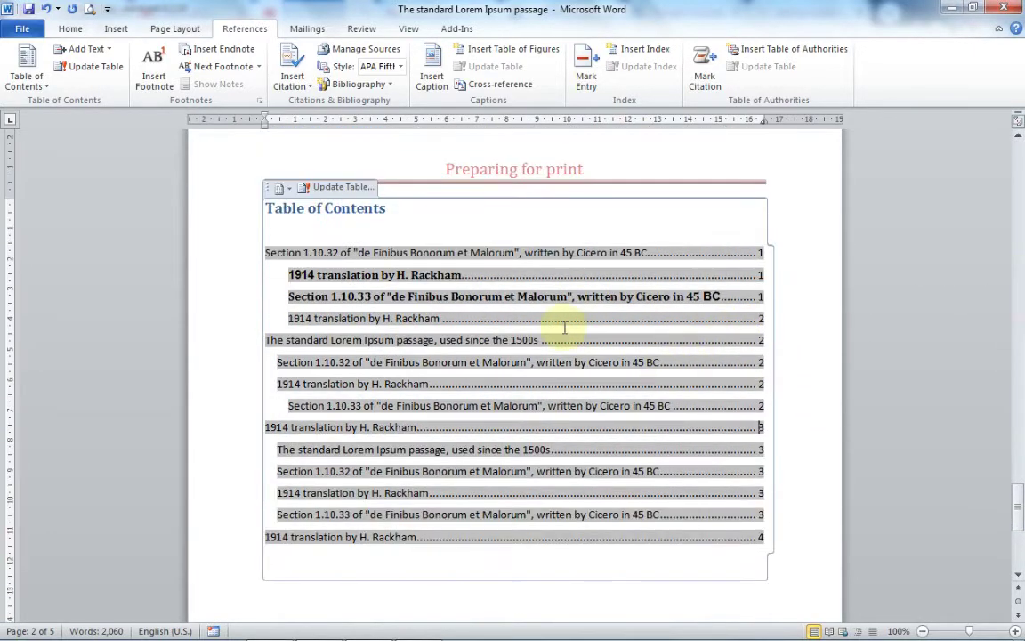
click(280, 188)
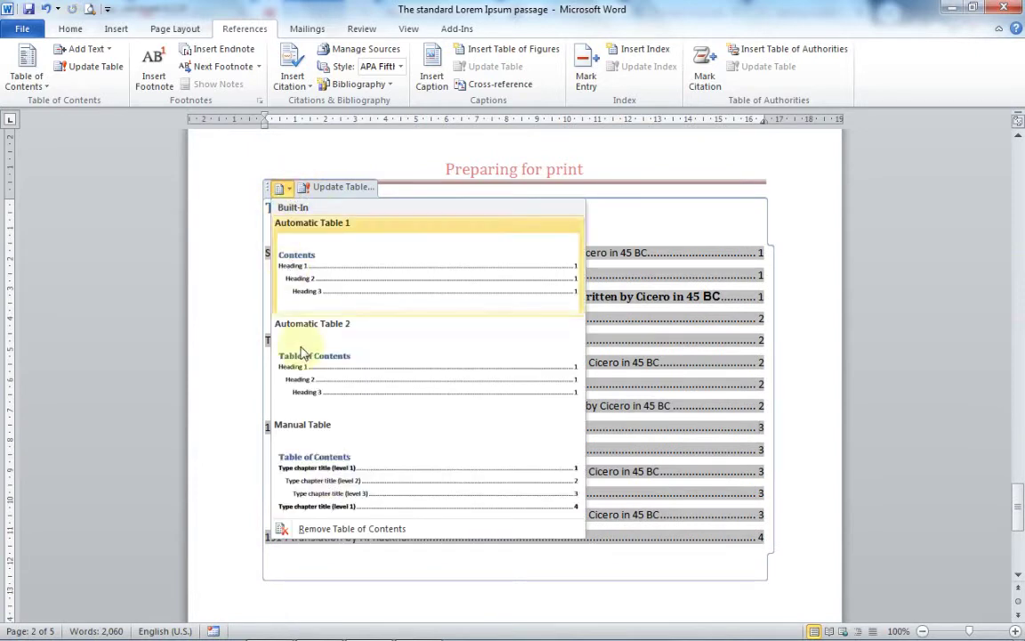
- Replace the old table of contents with a custom one using underline tab leaders and From template format
click(337, 529)
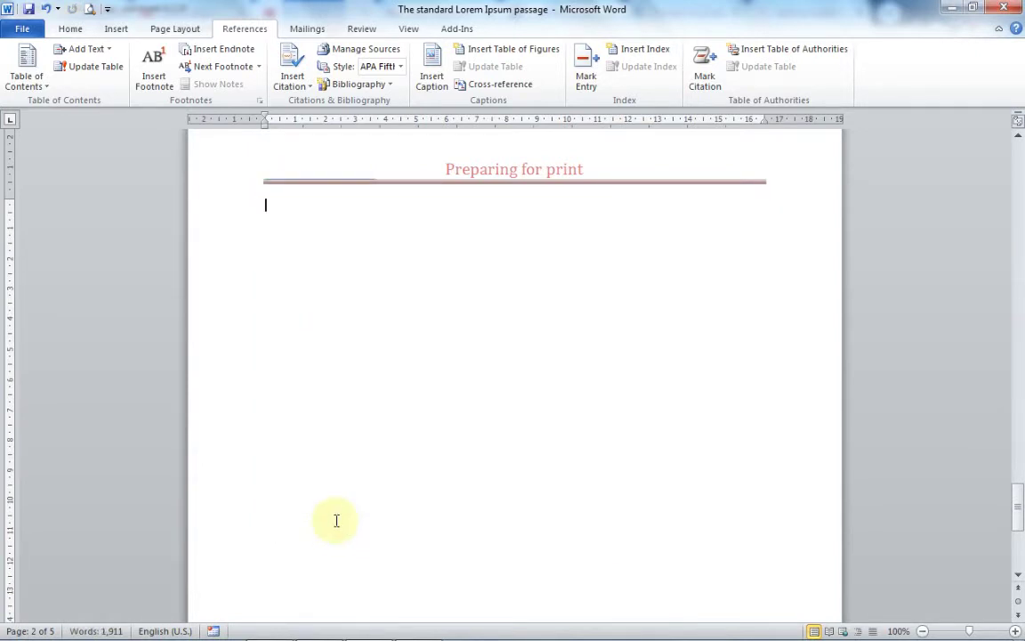
click(35, 88)
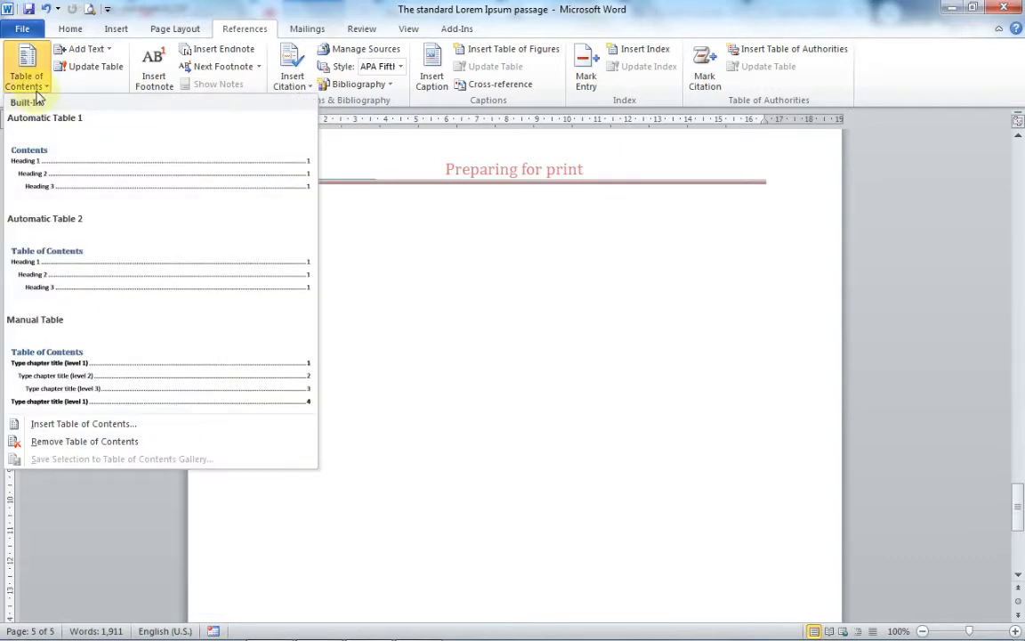
click(107, 425)
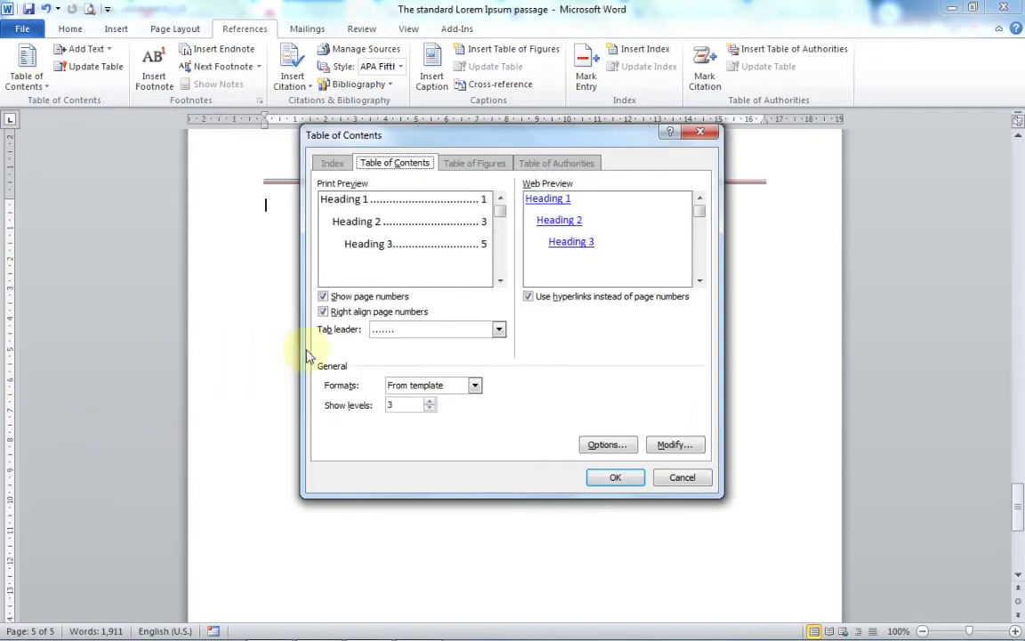
click(440, 329)
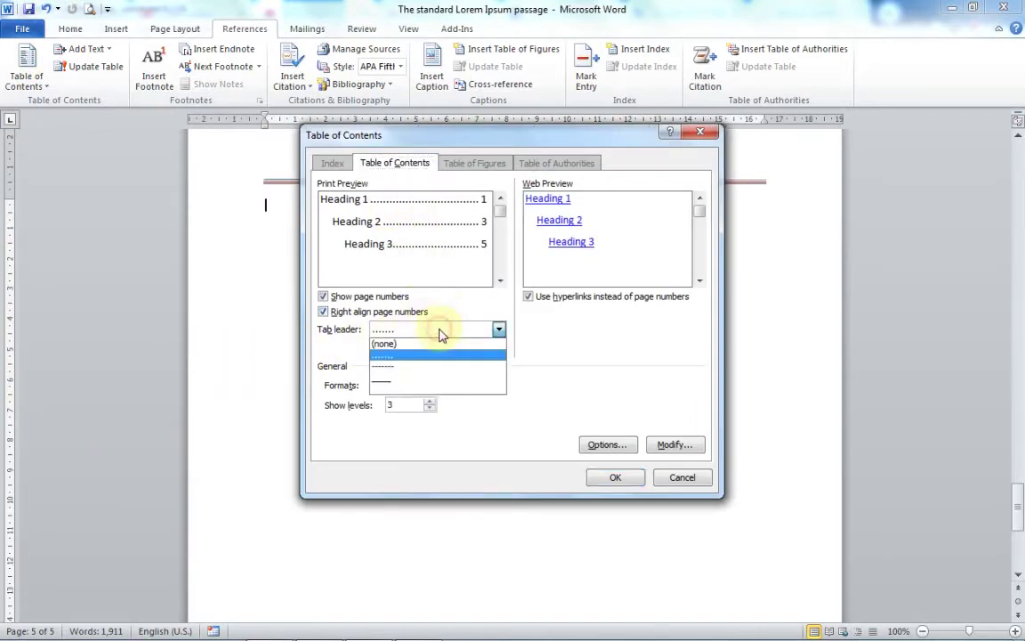
click(434, 368)
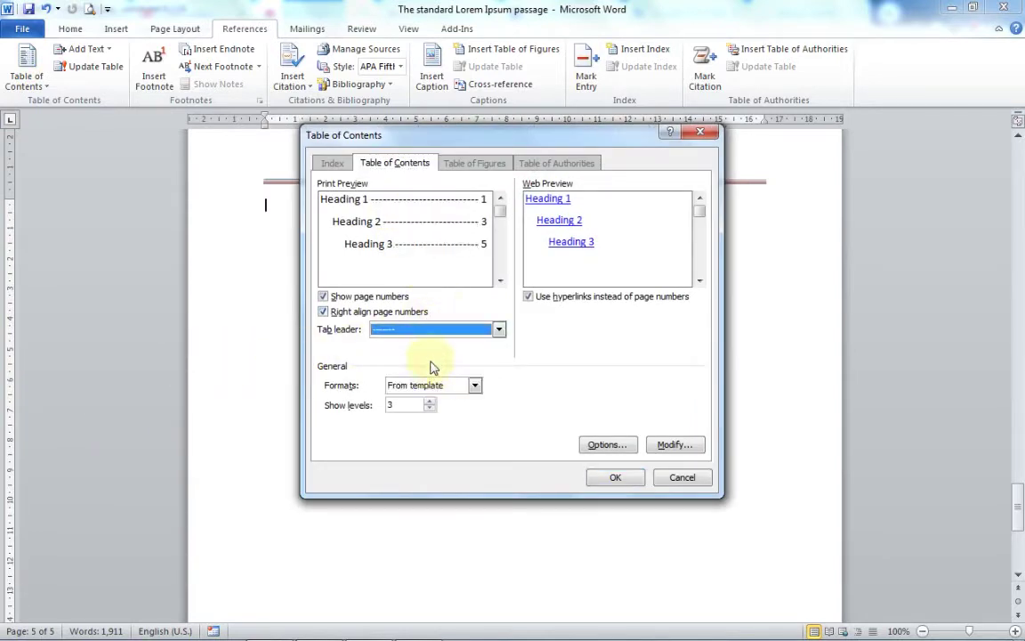
click(444, 329)
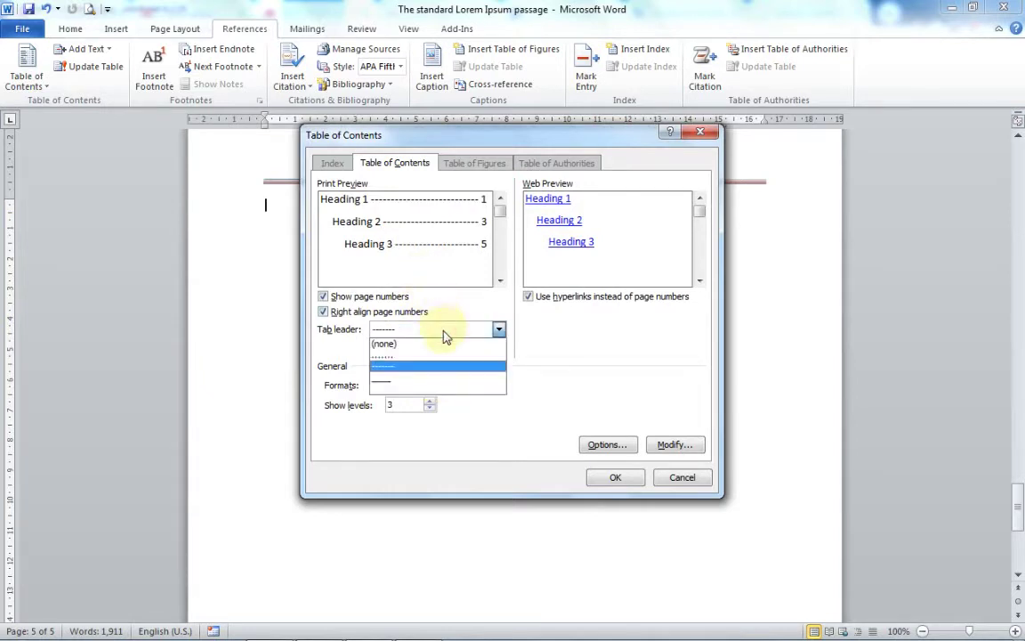
click(427, 381)
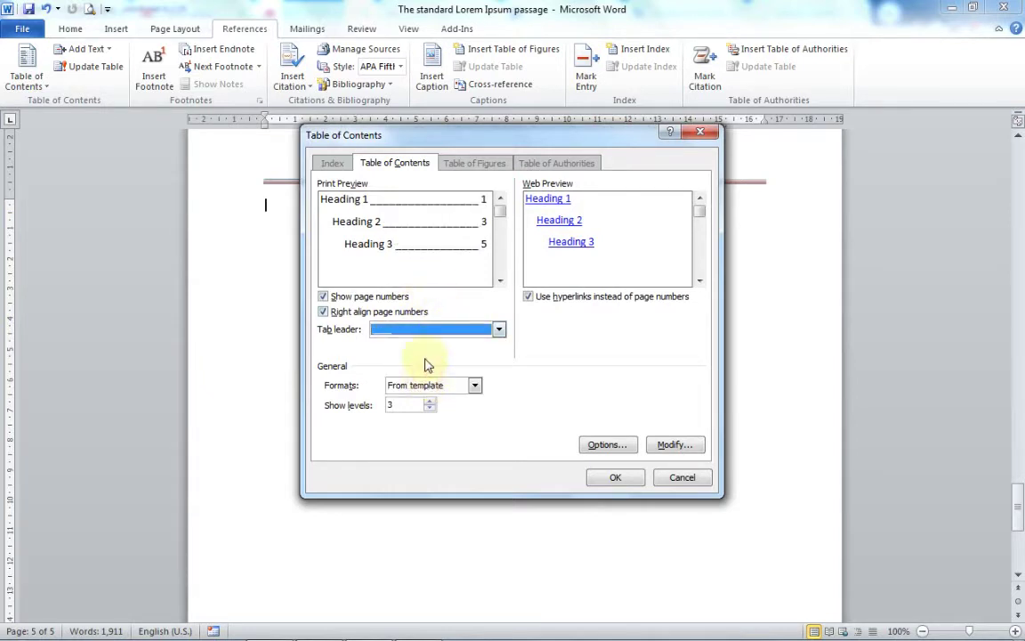
click(474, 385)
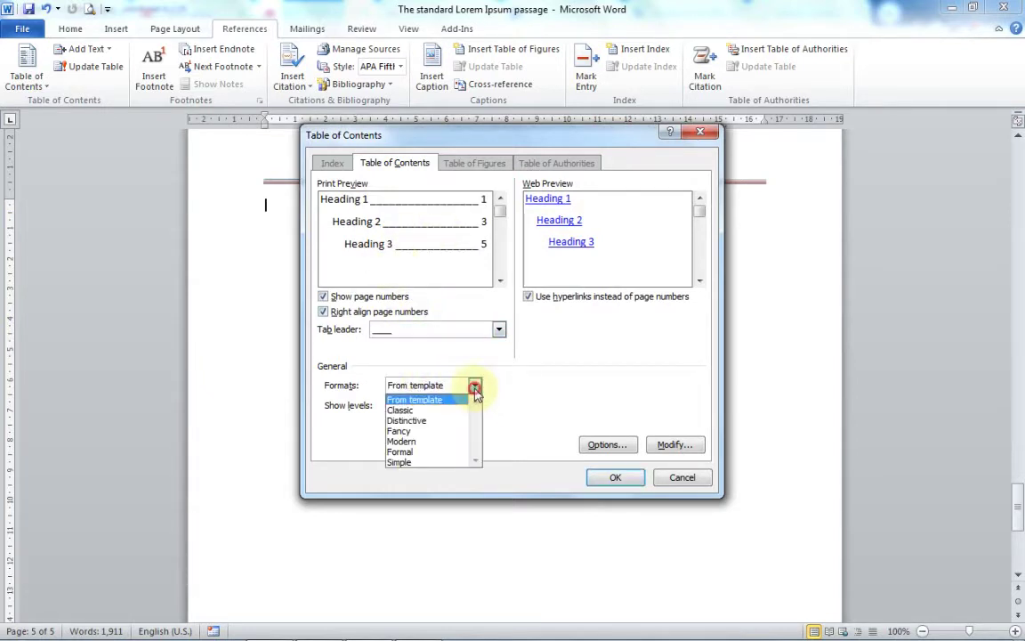
click(446, 411)
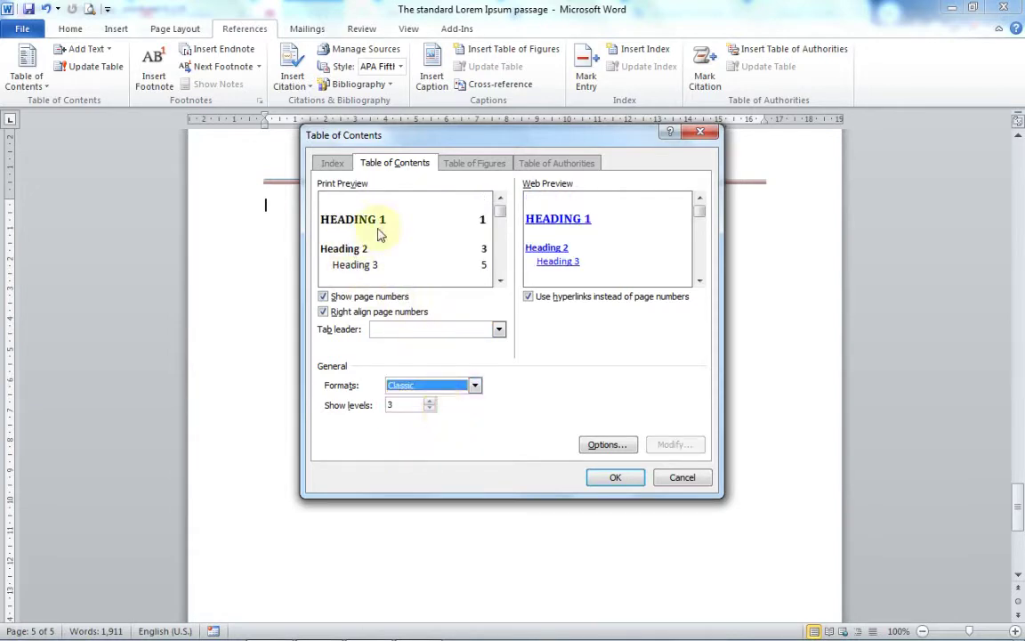
click(474, 385)
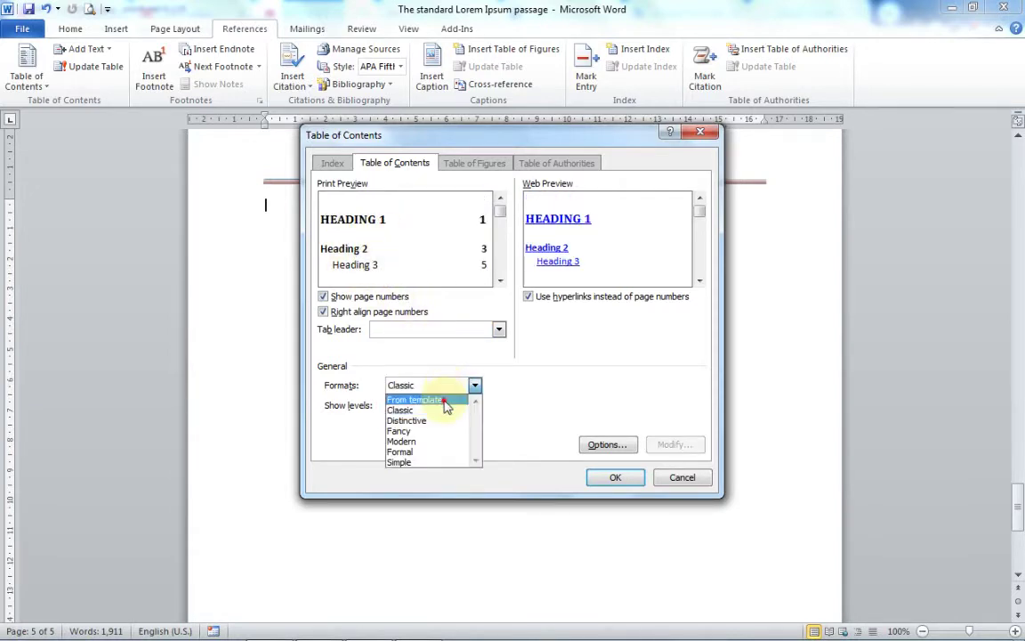
click(444, 401)
click(421, 329)
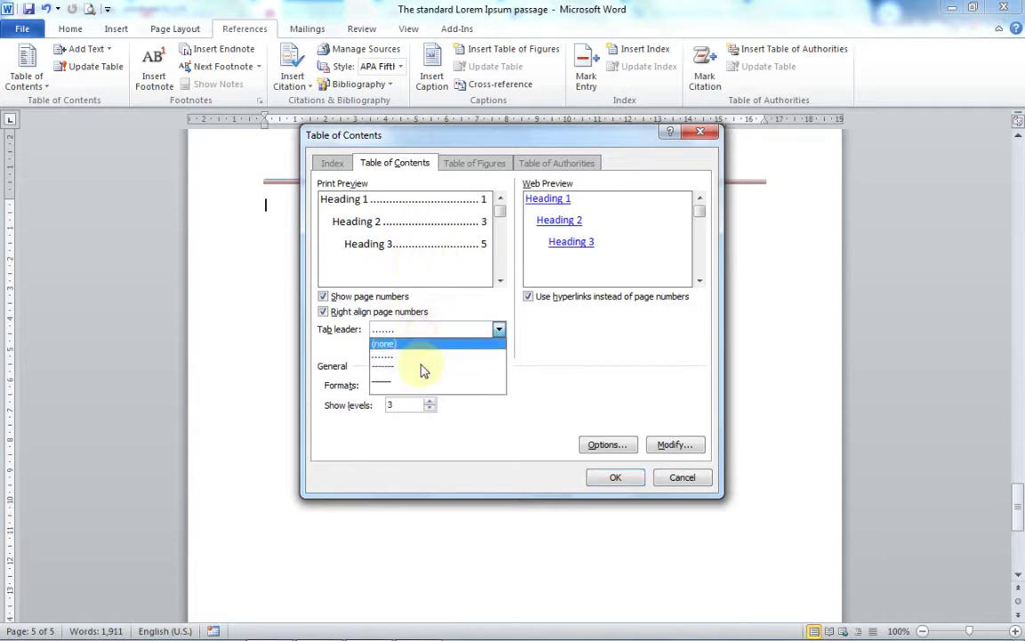
click(422, 380)
click(610, 478)
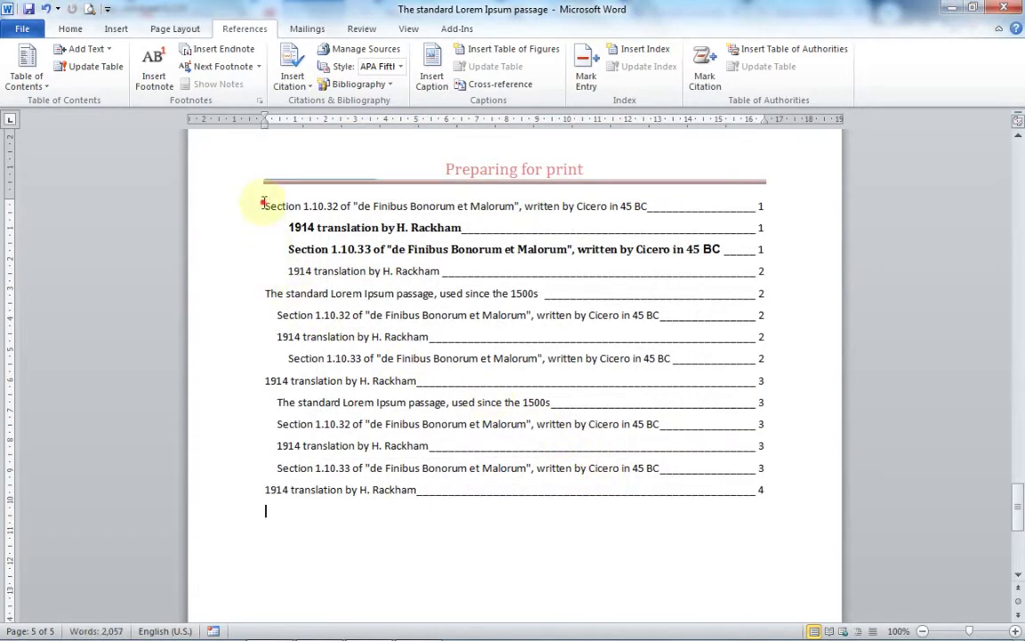
- Add an empty line above the new table of contents
click(265, 204)
key(Return)
key(Return)
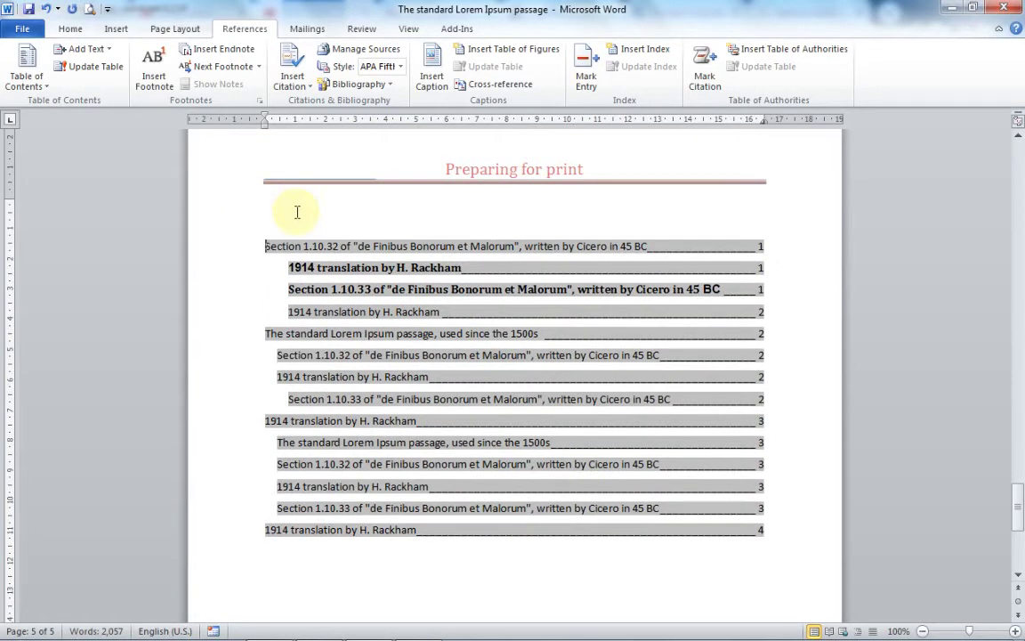
click(297, 214)
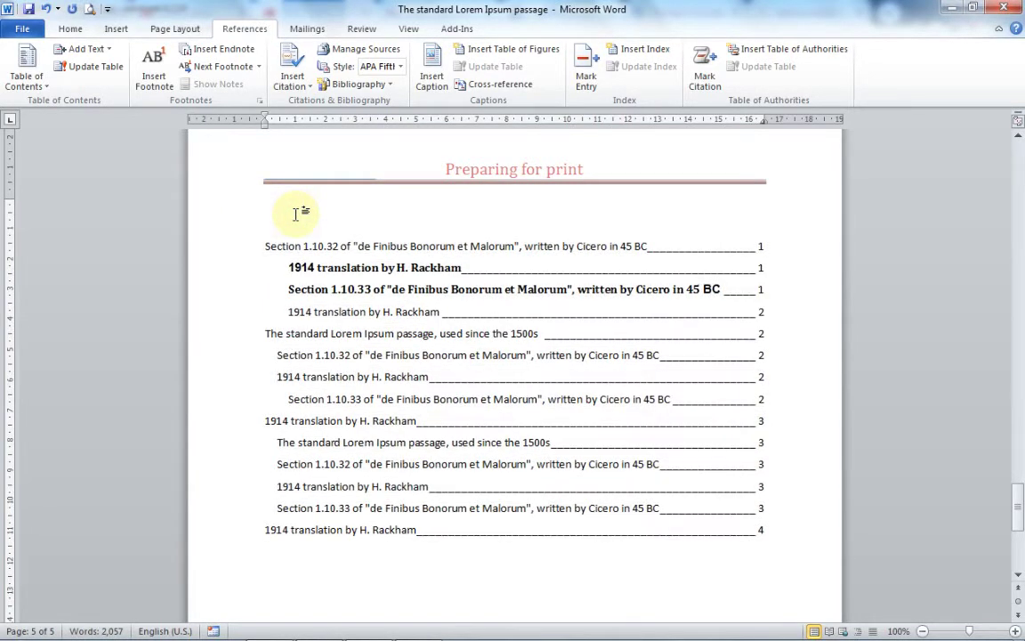
- Type the CONTENTS title and make it bold, 16 pt and centred
text(CONTENTS)
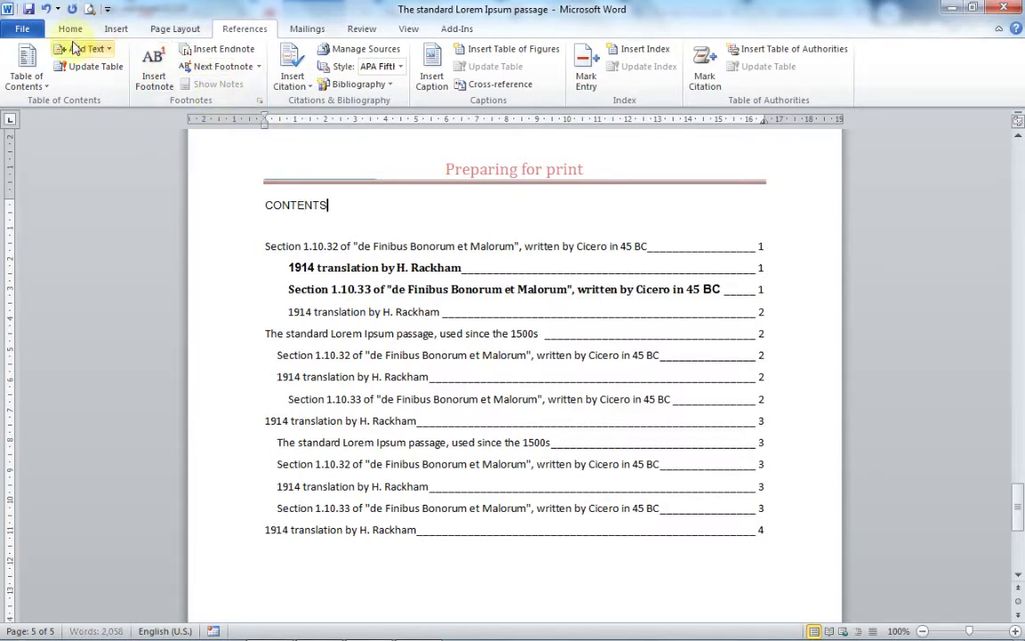
click(70, 29)
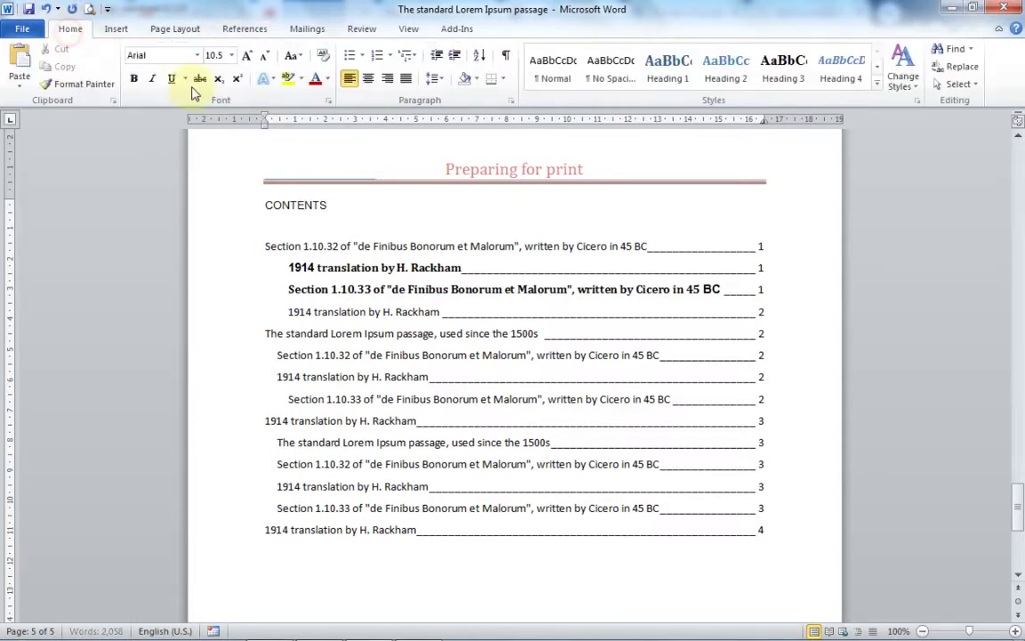
double_click(285, 199)
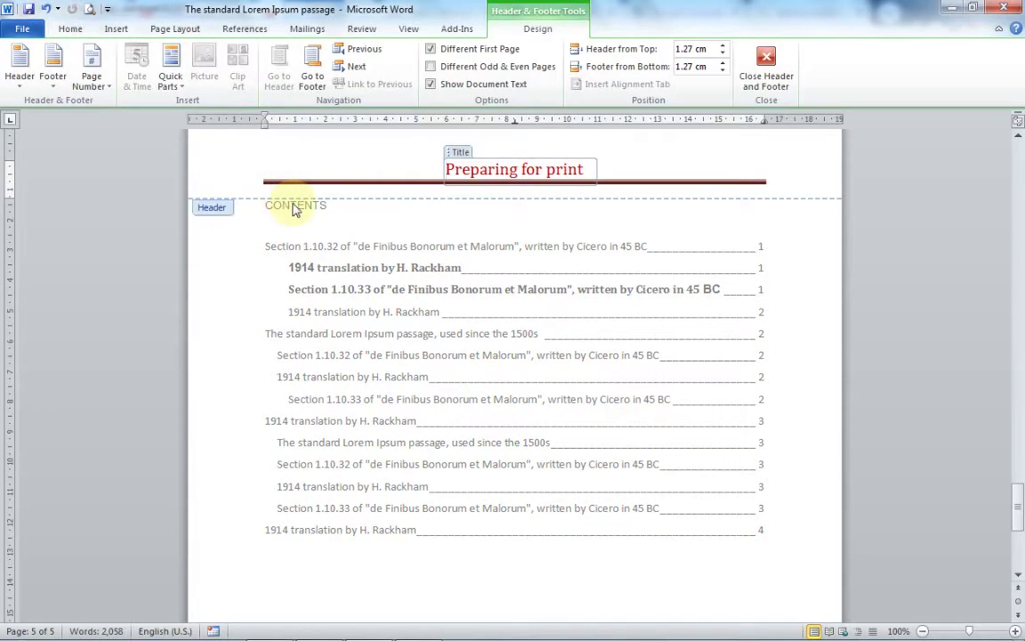
click(771, 71)
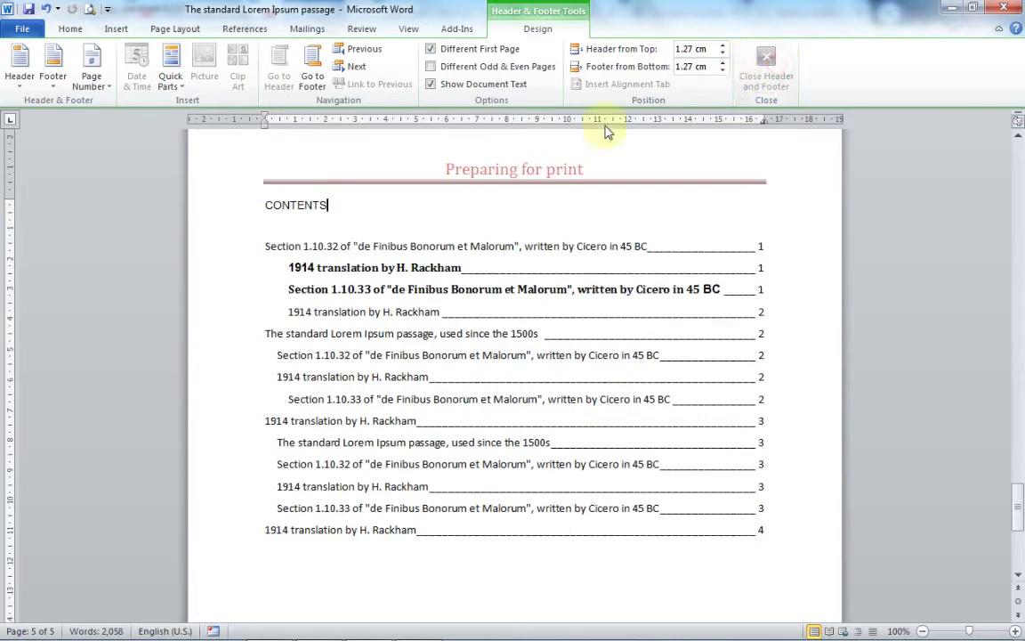
double_click(294, 204)
click(134, 79)
click(232, 56)
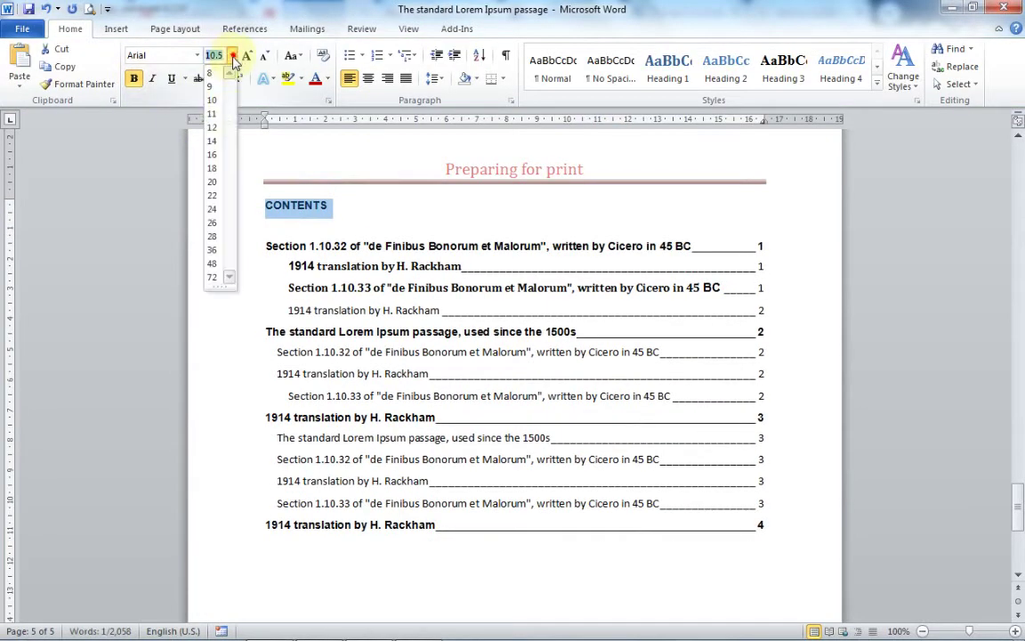
click(218, 155)
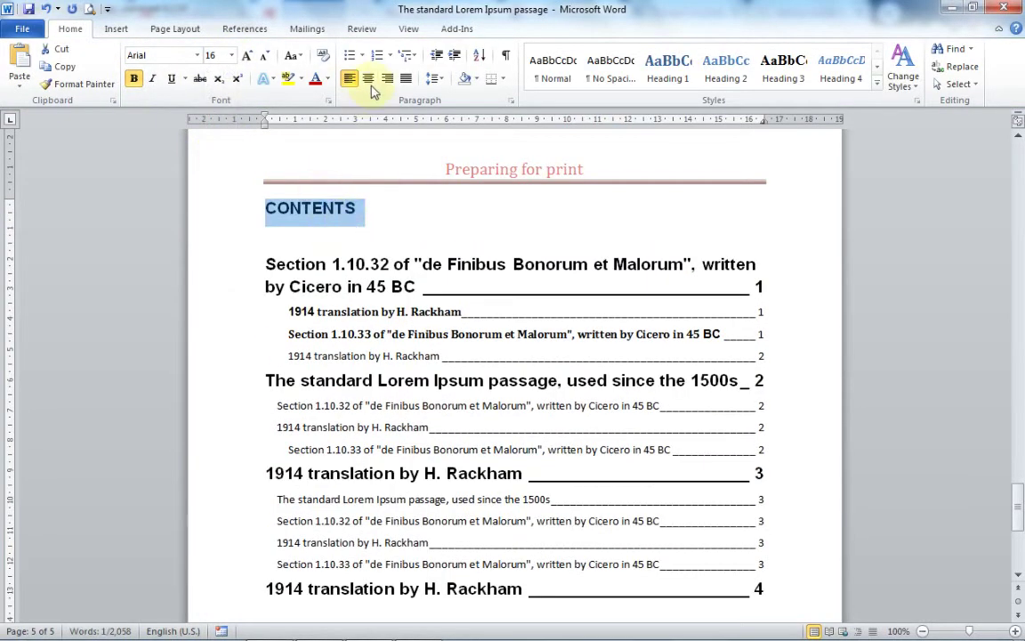
click(369, 79)
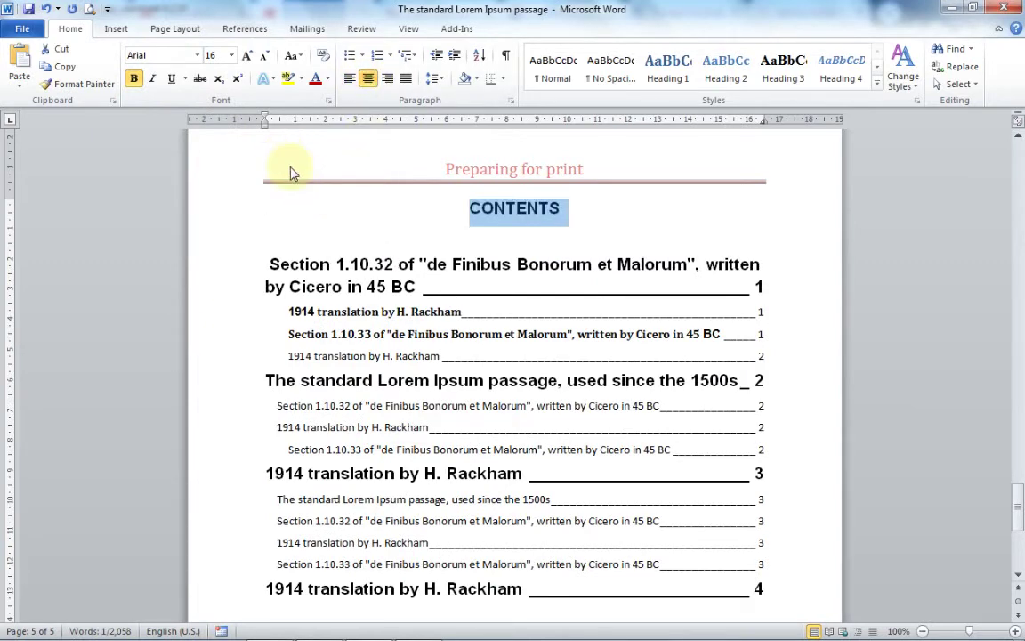
- Click into the table of contents, delete a stray character, and select the top-level entries
click(378, 247)
click(377, 286)
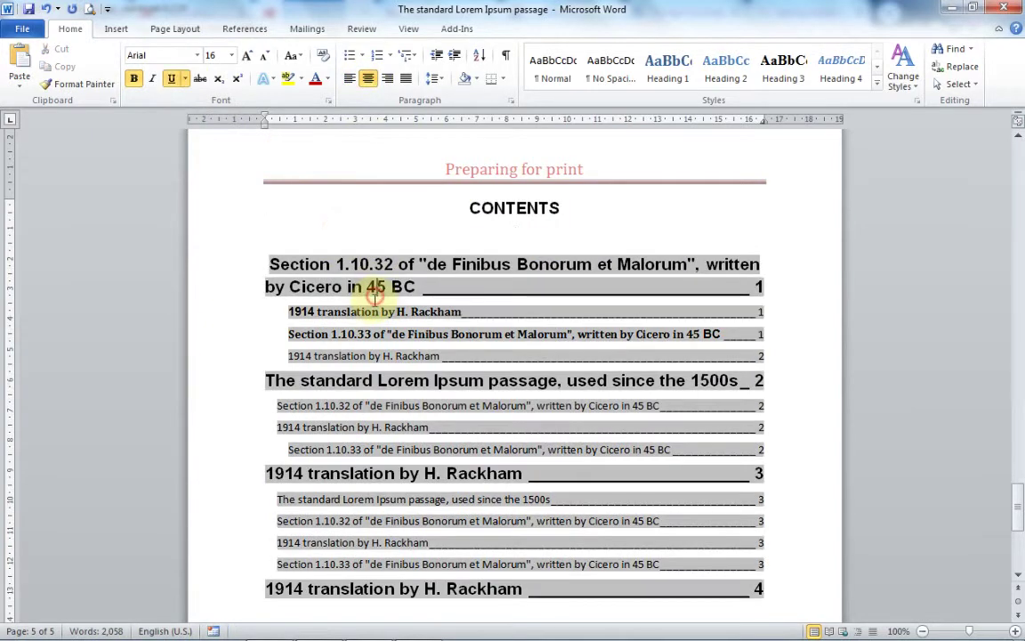
scroll(320, 316, down, 1)
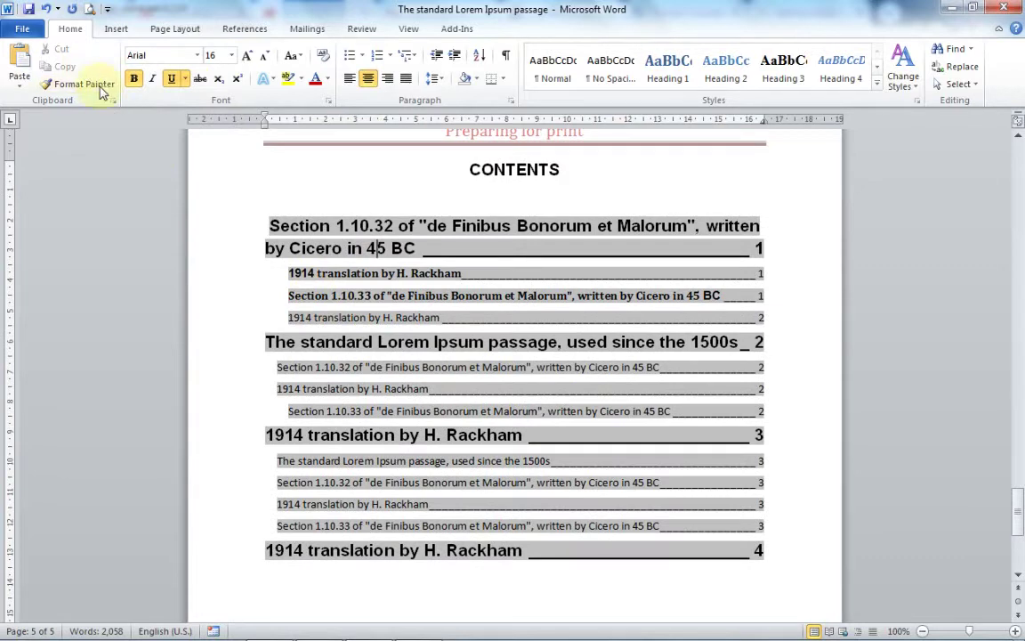
scroll(523, 469, up, 2)
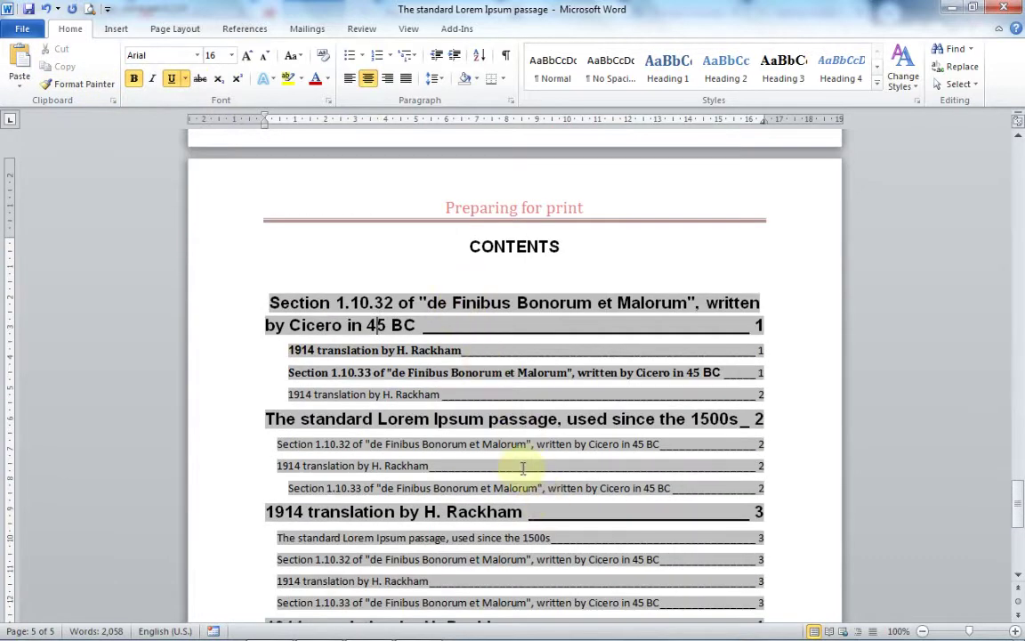
key(Delete)
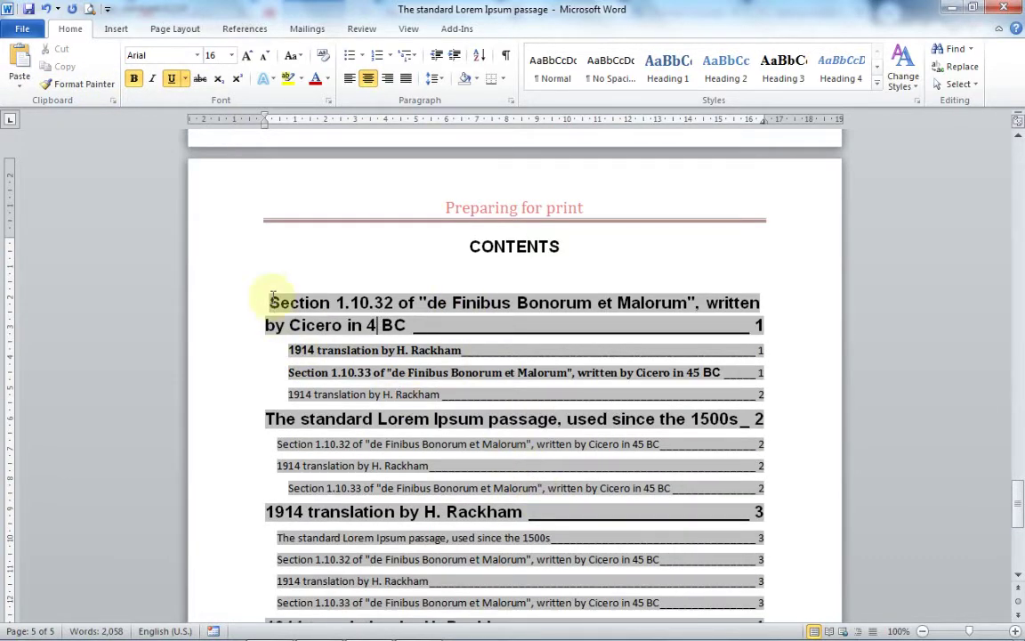
drag(269, 299, 531, 490)
scroll(474, 402, down, 3)
- Cut the old table of contents out from under the CONTENTS title
right_click(475, 402)
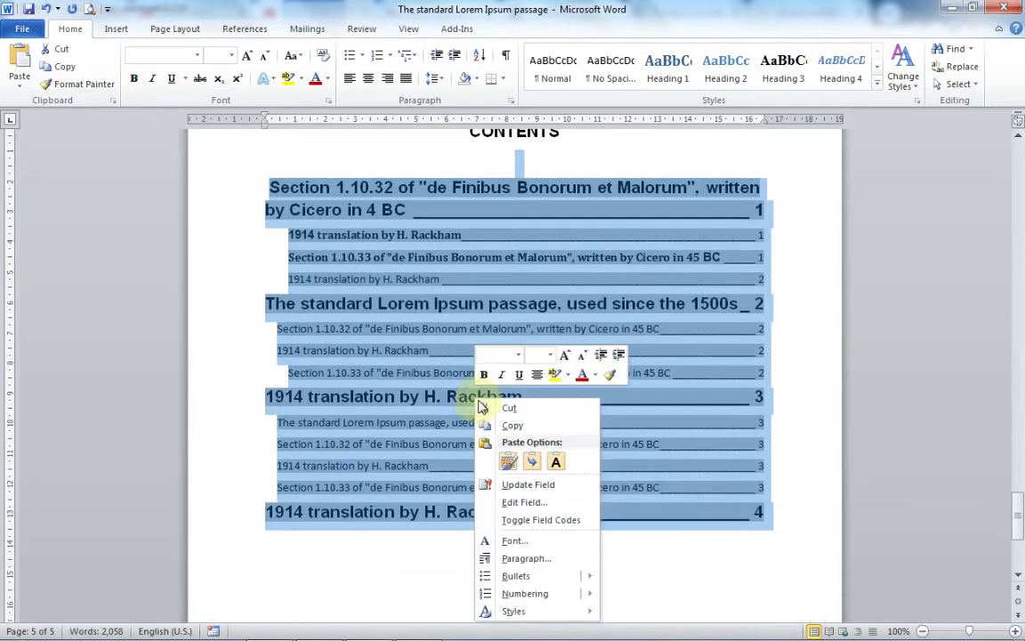
click(489, 406)
scroll(487, 417, up, 1)
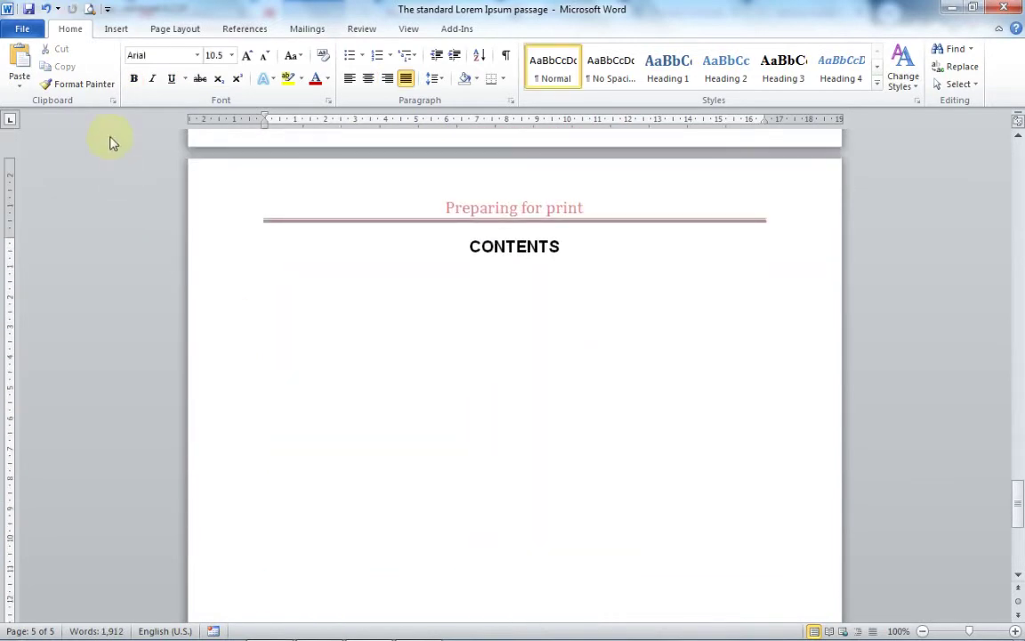
- Insert a custom table of contents in the Modern format and select it
click(121, 30)
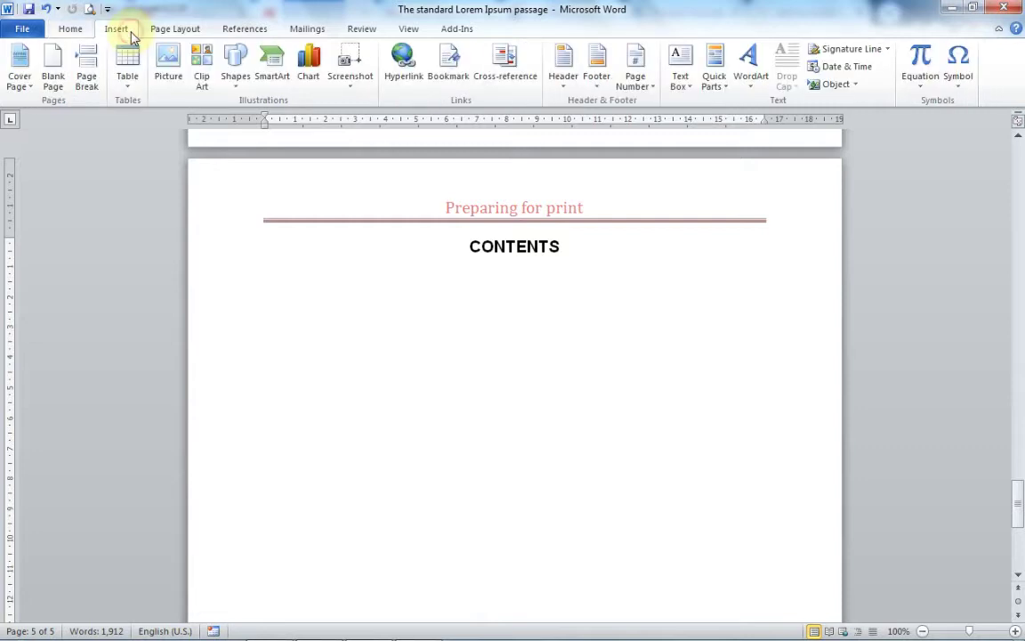
click(242, 31)
click(49, 90)
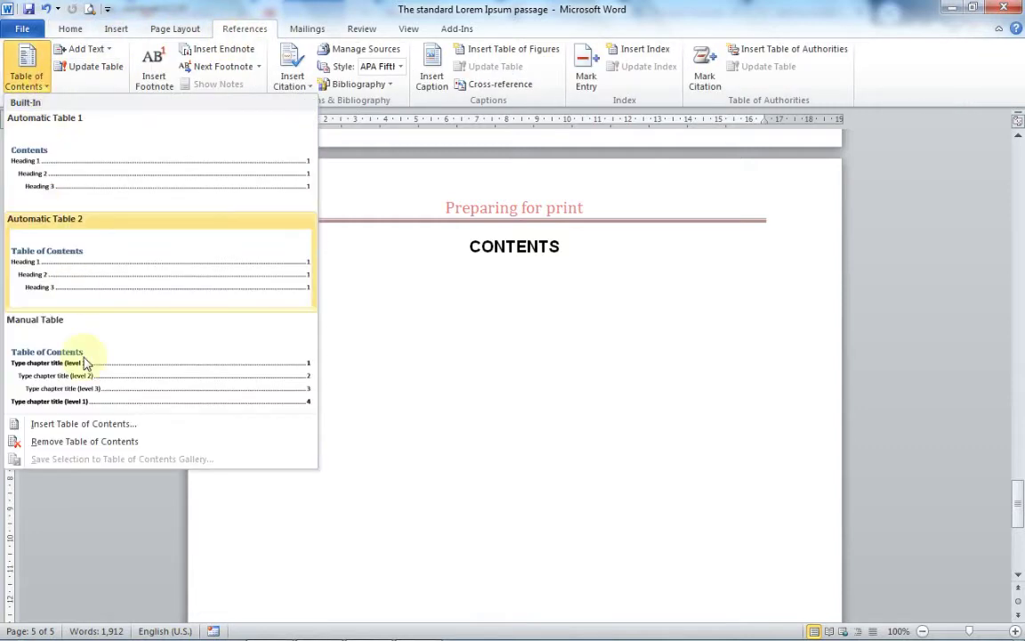
click(98, 430)
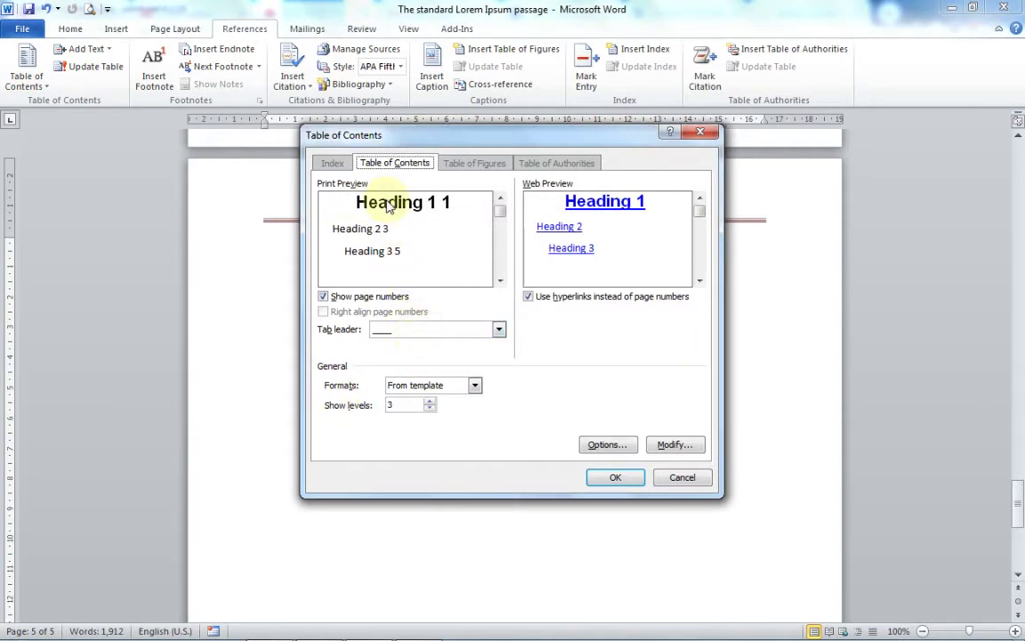
click(450, 386)
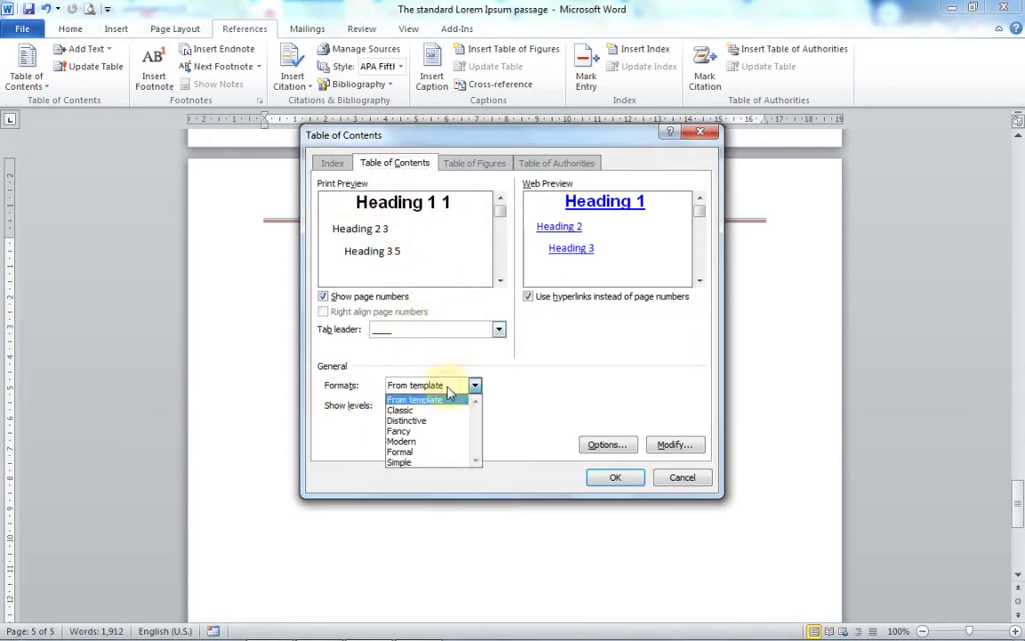
click(434, 442)
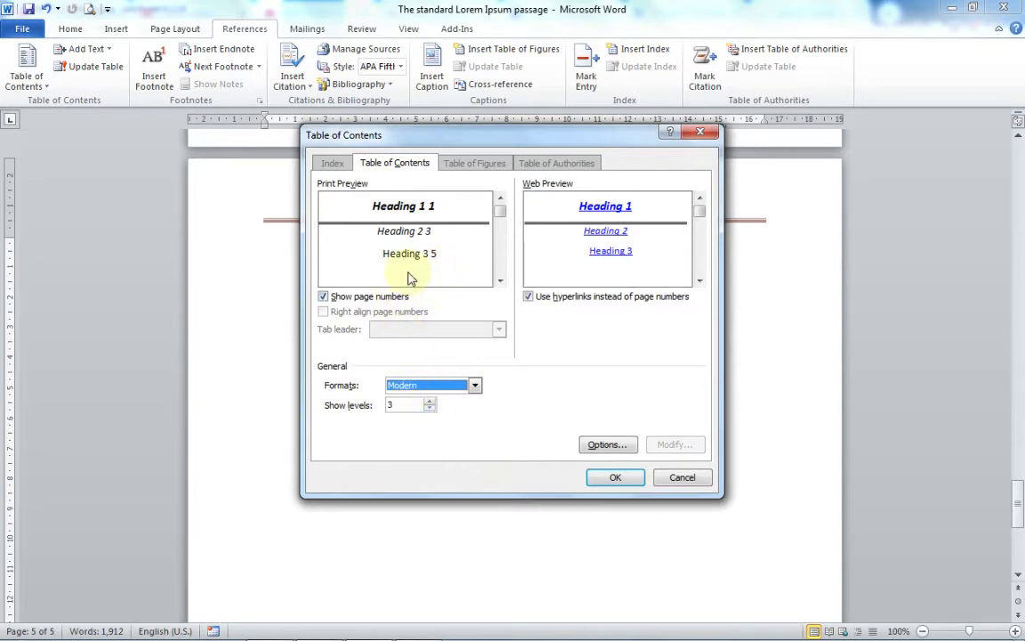
click(604, 478)
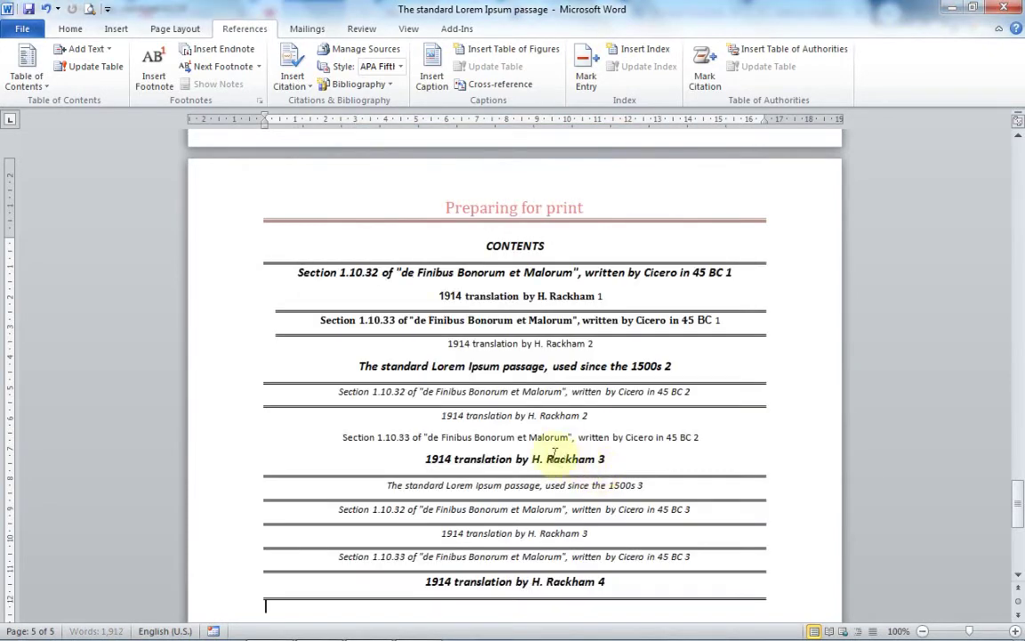
scroll(527, 396, down, 1)
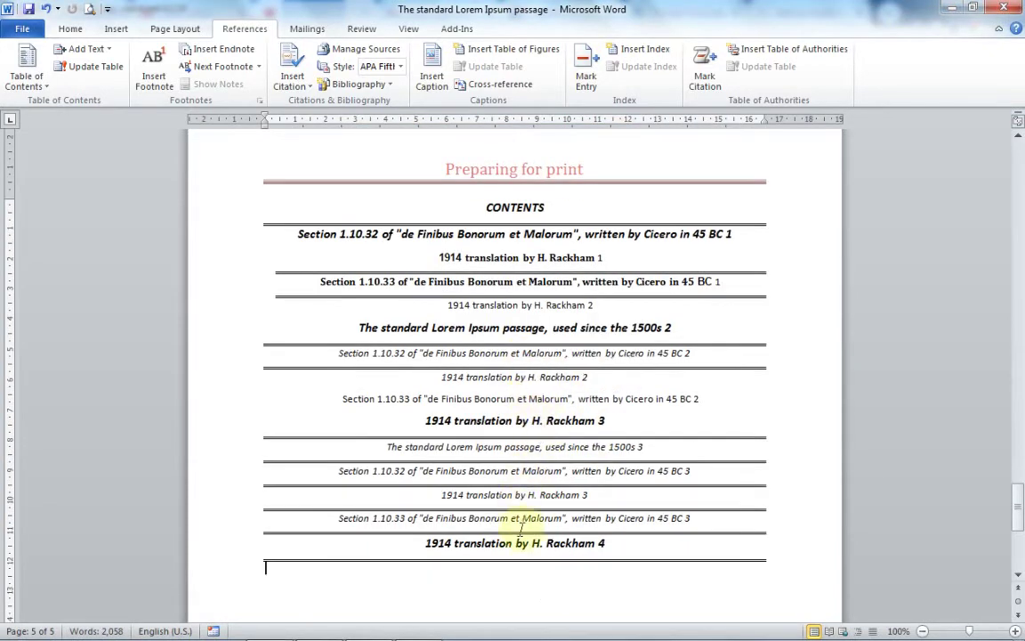
drag(441, 230, 511, 456)
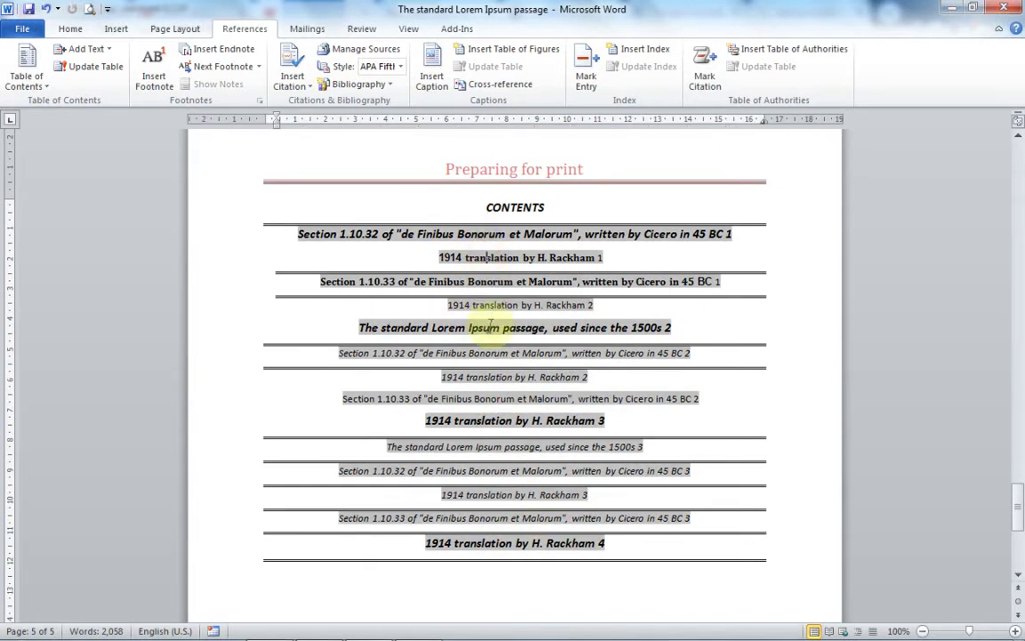
- Undo the Modern contents and insert a custom table of contents in the Distinctive format
click(46, 8)
click(42, 93)
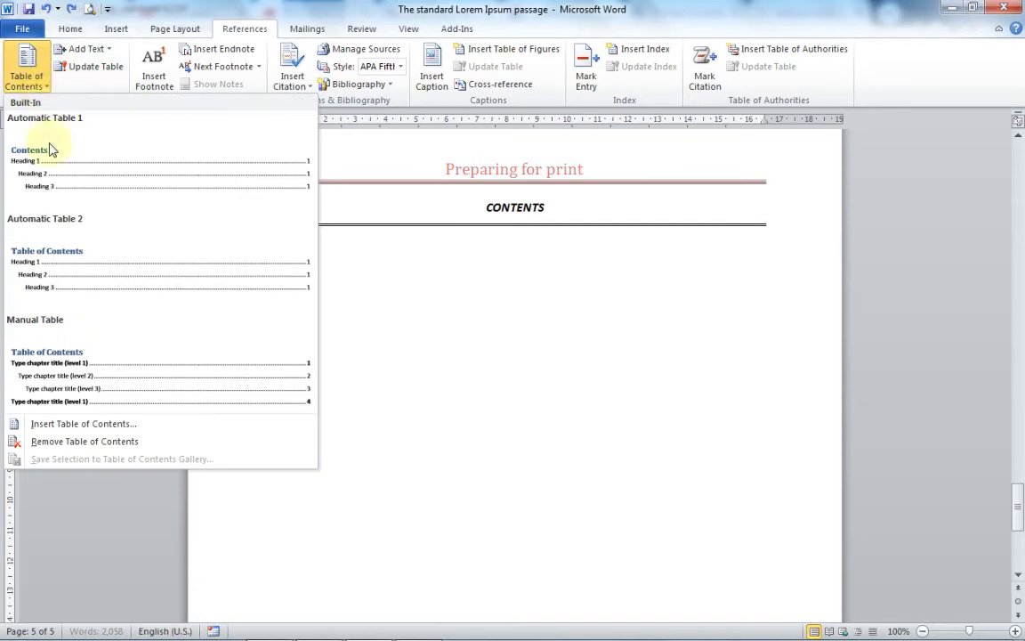
click(214, 432)
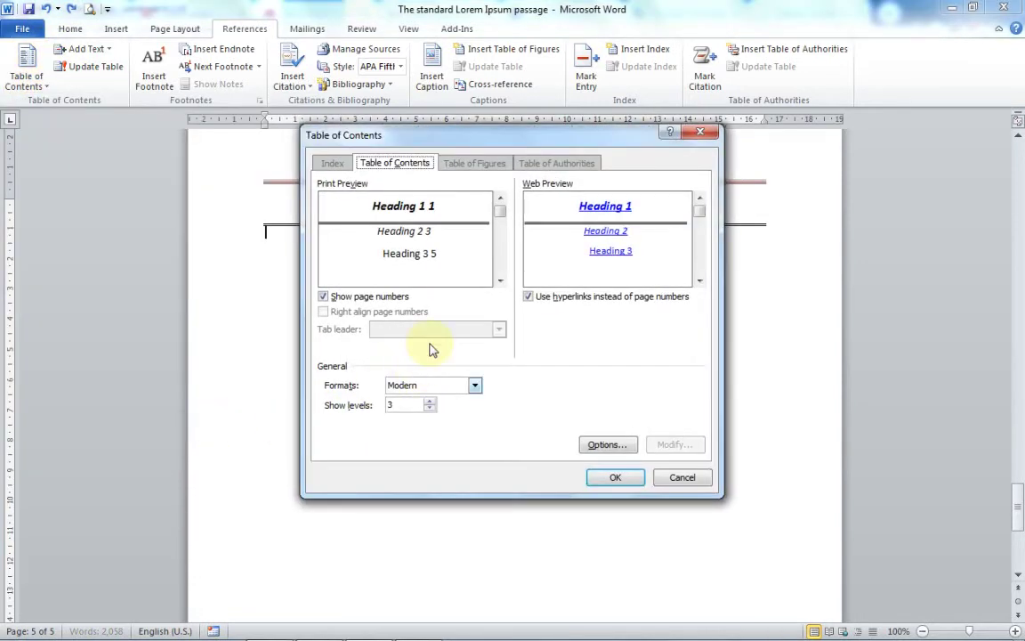
click(436, 381)
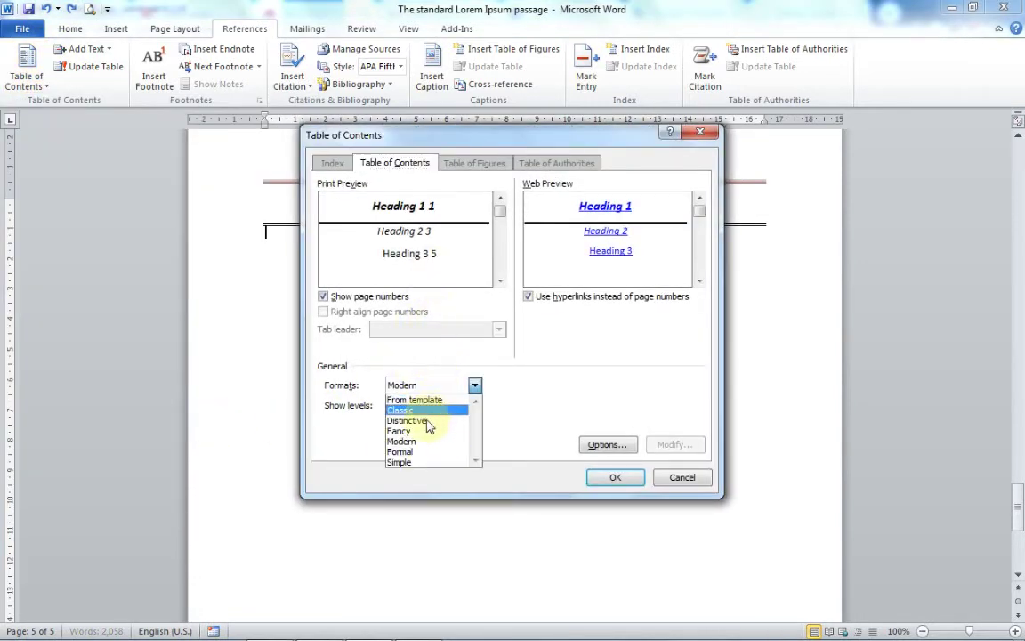
click(418, 415)
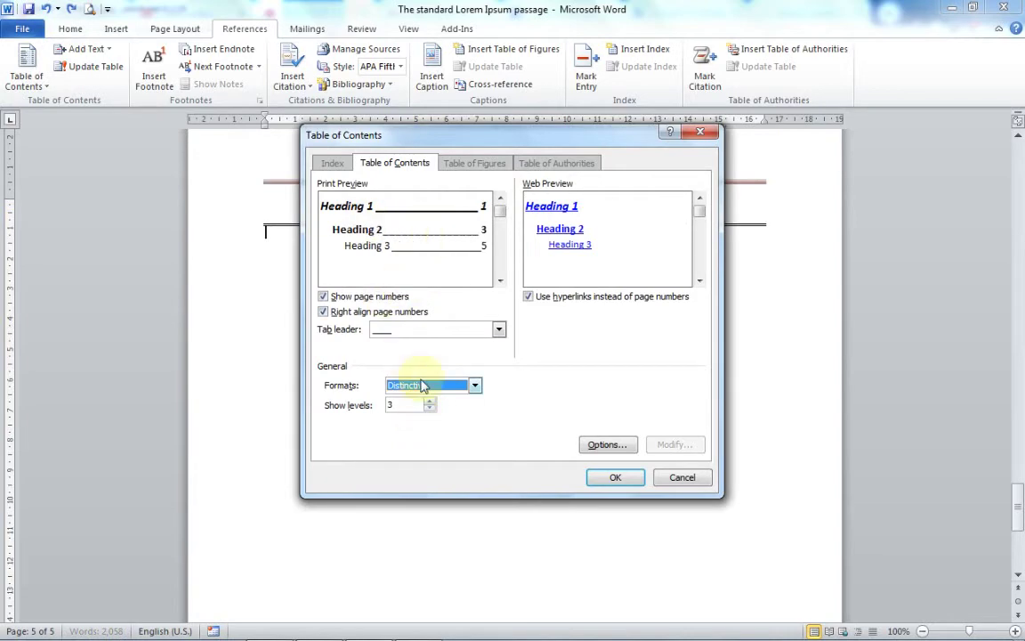
click(612, 478)
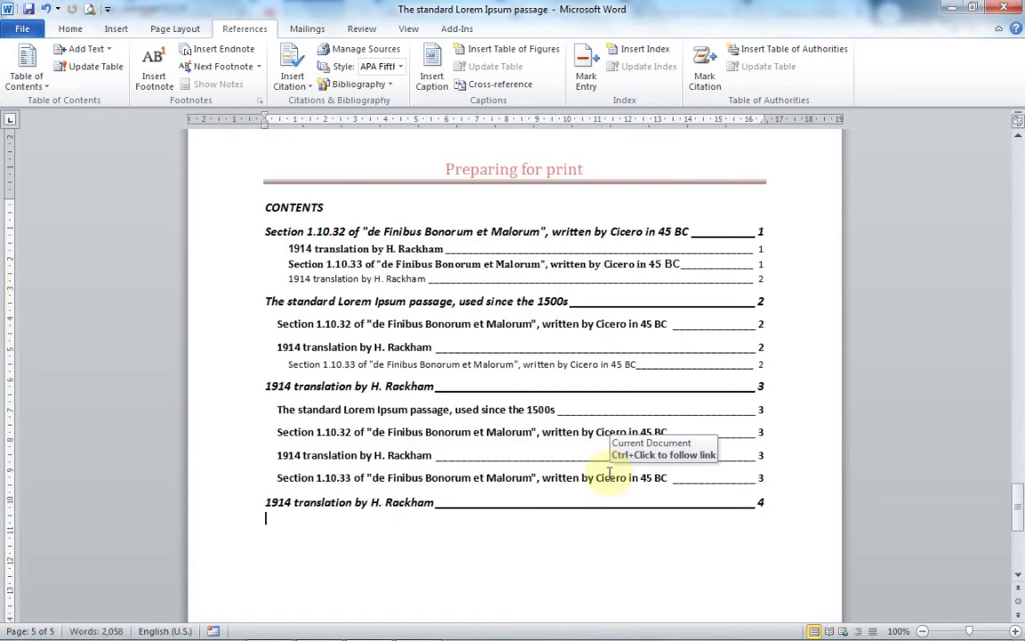
- Add a blank line below CONTENTS, then centre the title and left-align it again
key(Return)
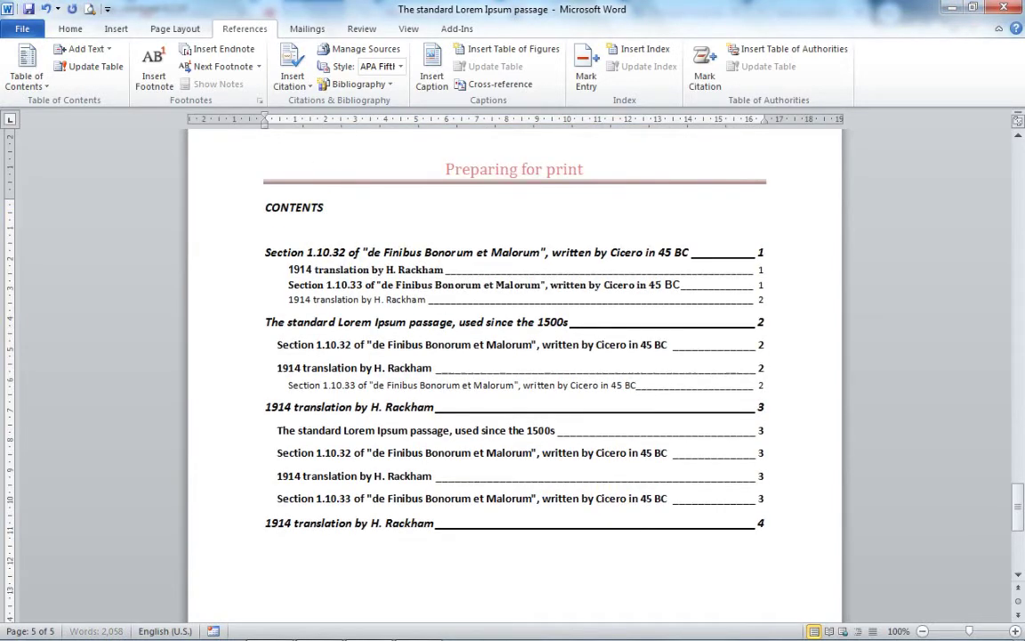
click(291, 203)
click(74, 33)
click(367, 78)
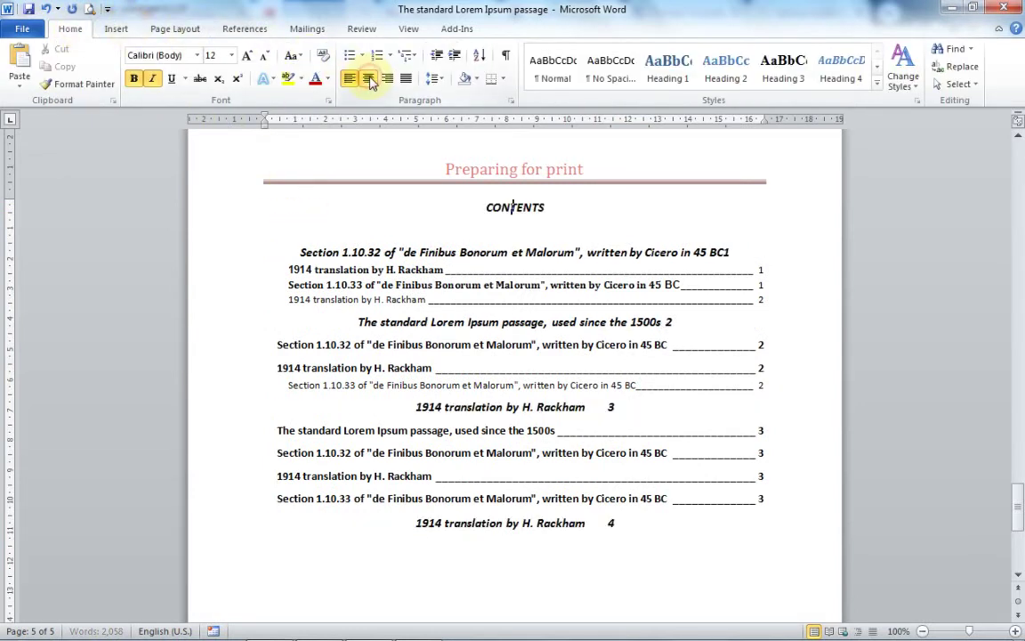
click(435, 234)
click(350, 79)
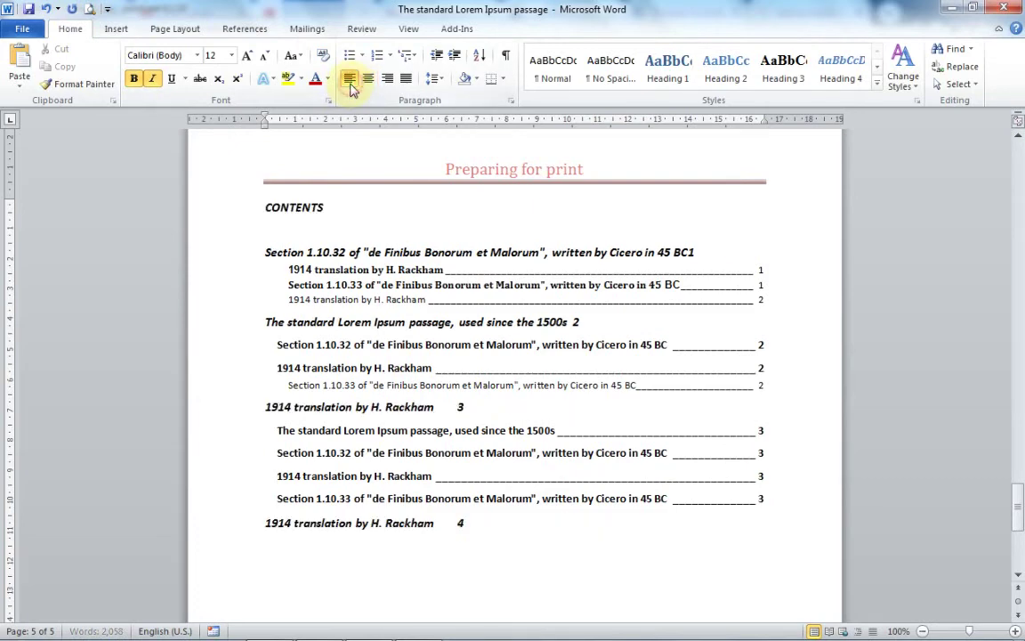
click(331, 249)
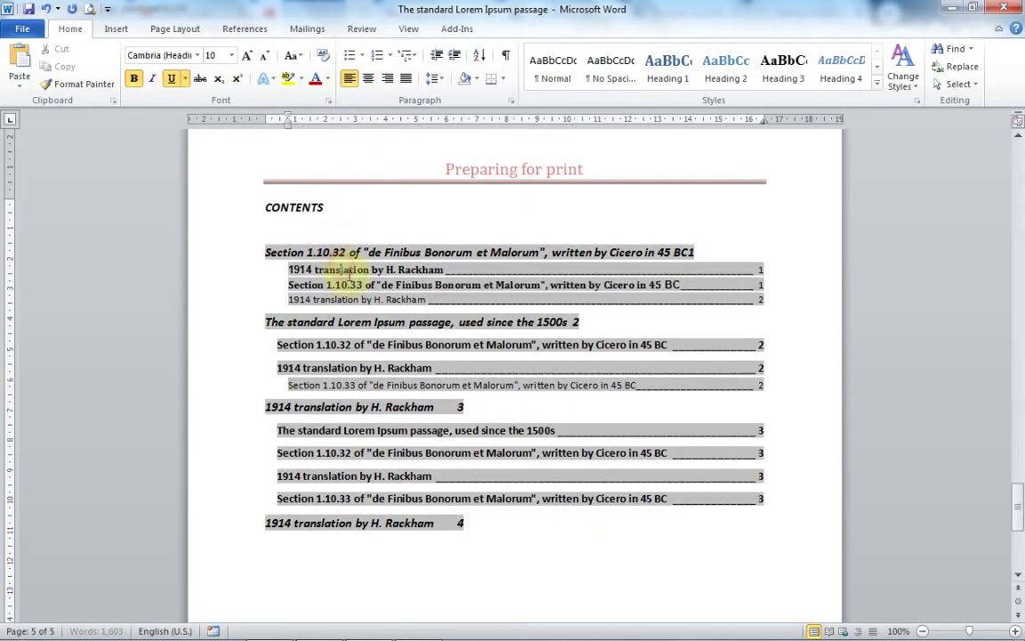
- Follow the page 3 contents link to The standard Lorem Ipsum passage heading, then scroll back
ctrl+click(763, 433)
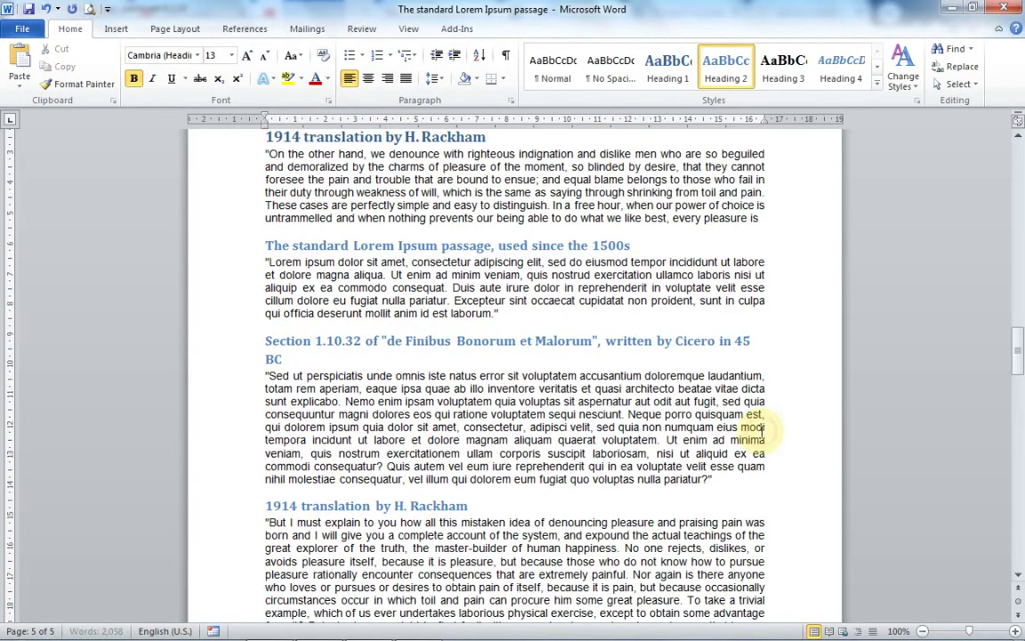
drag(266, 247, 633, 255)
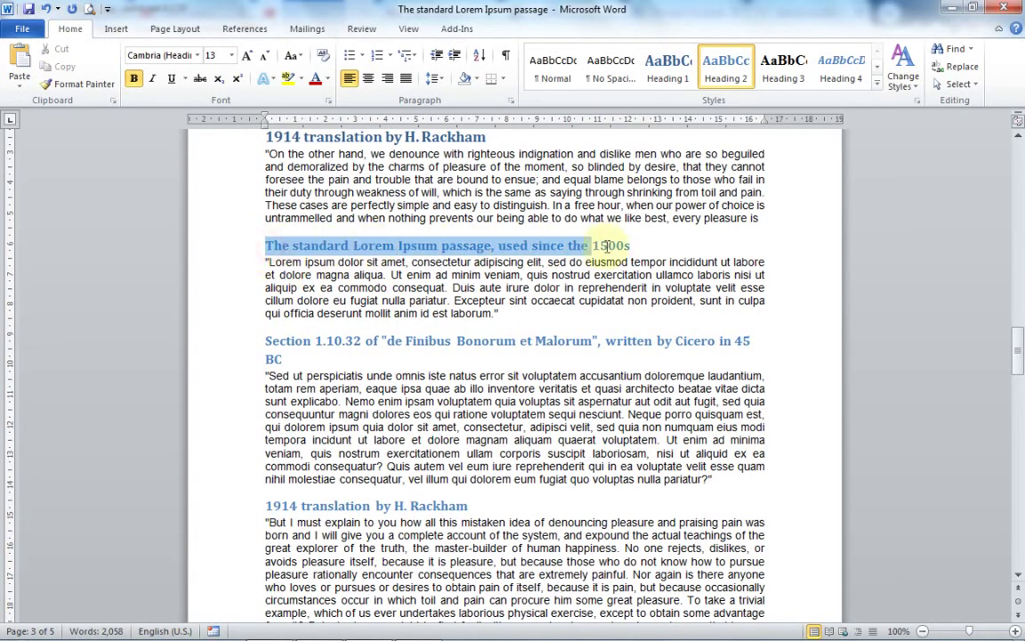
drag(1020, 350, 1020, 509)
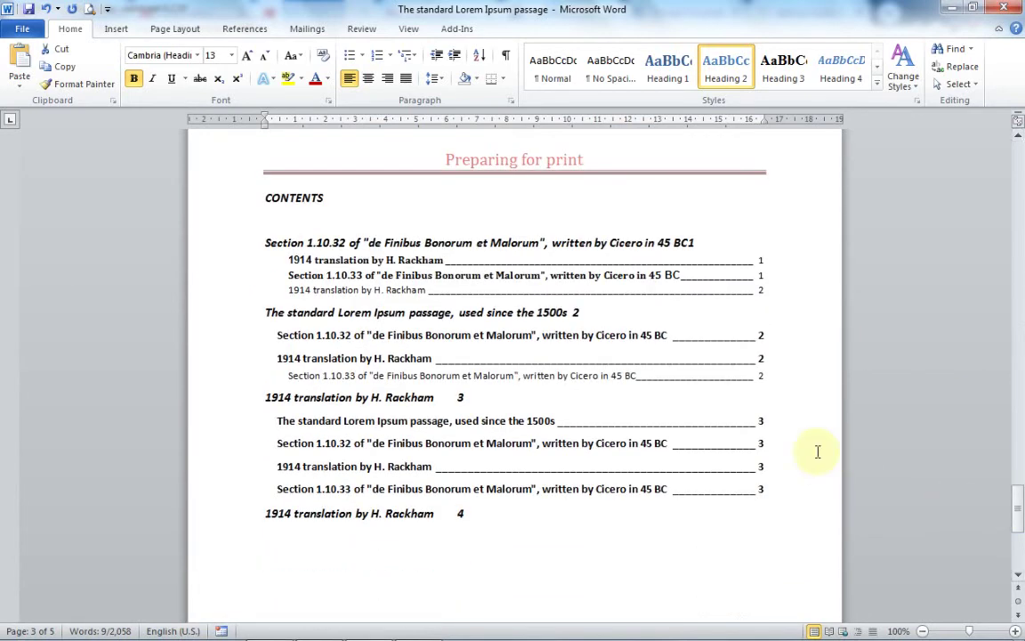
click(761, 424)
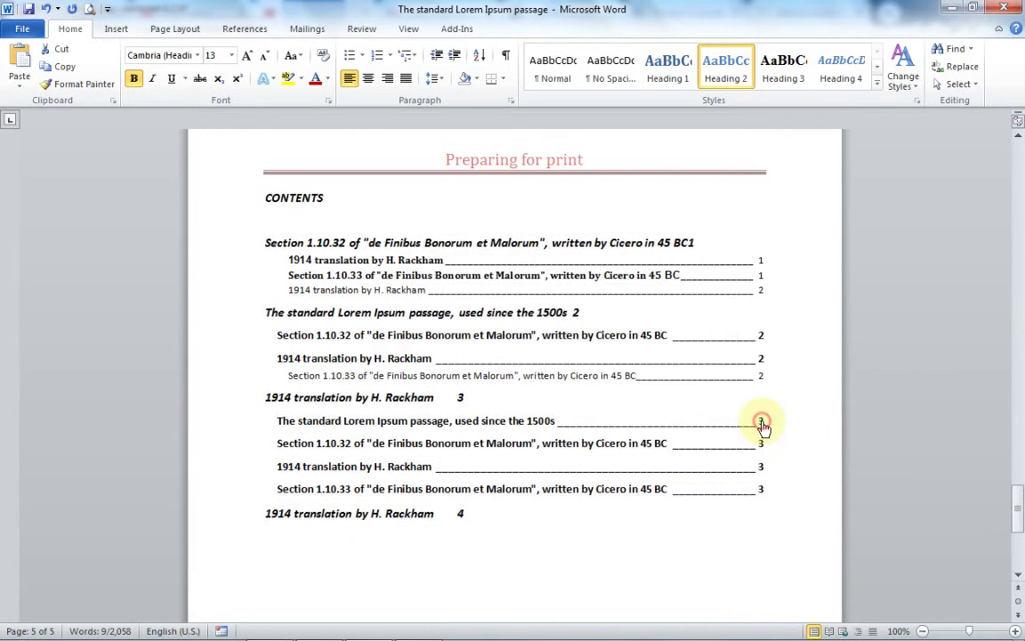
click(763, 425)
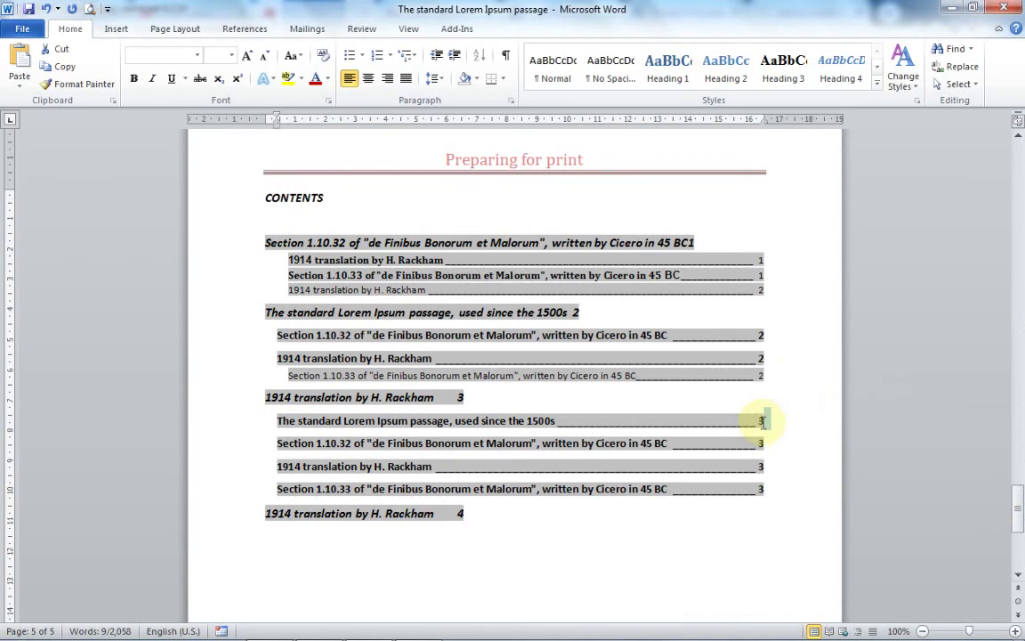
ctrl+click(763, 420)
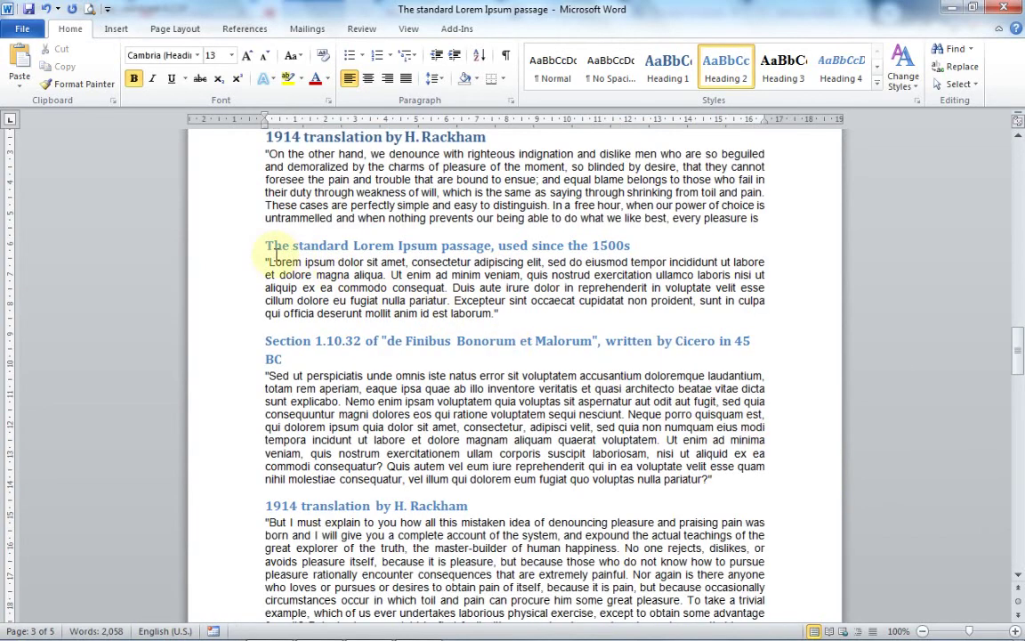
drag(264, 250, 632, 246)
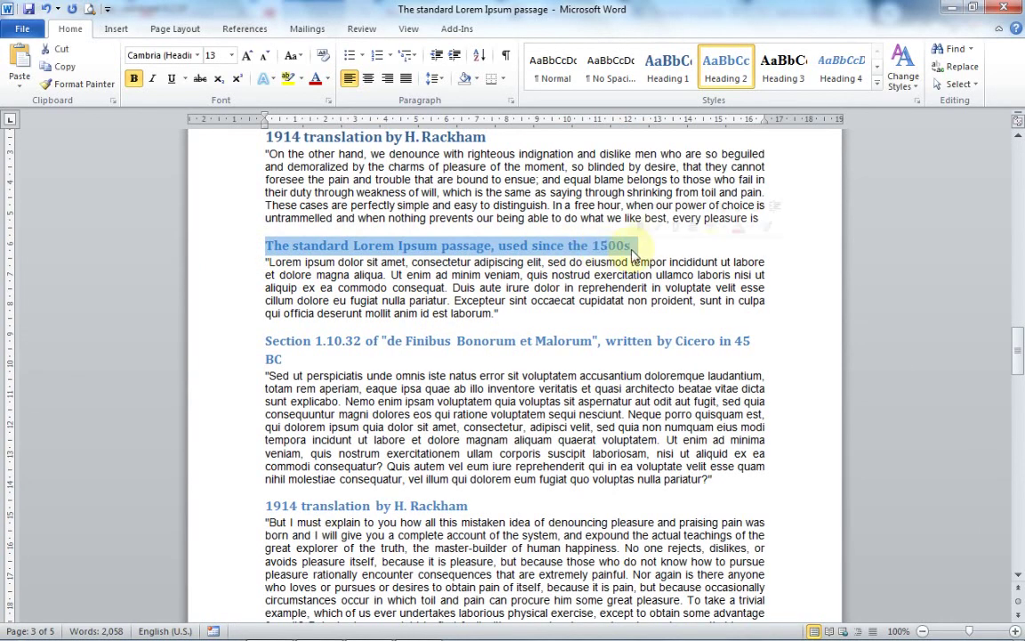
drag(1012, 347, 1020, 457)
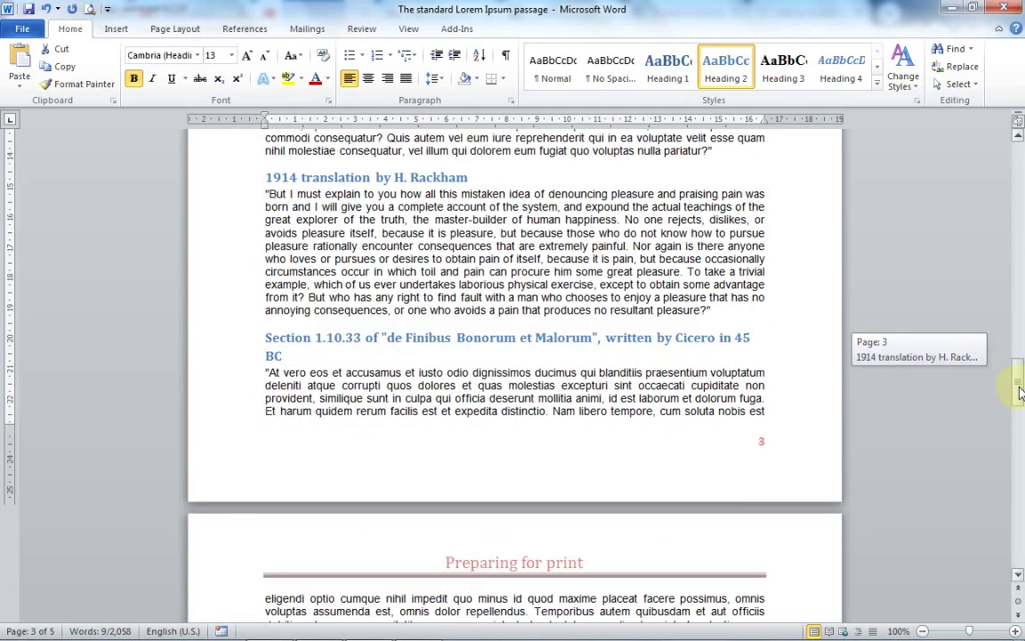